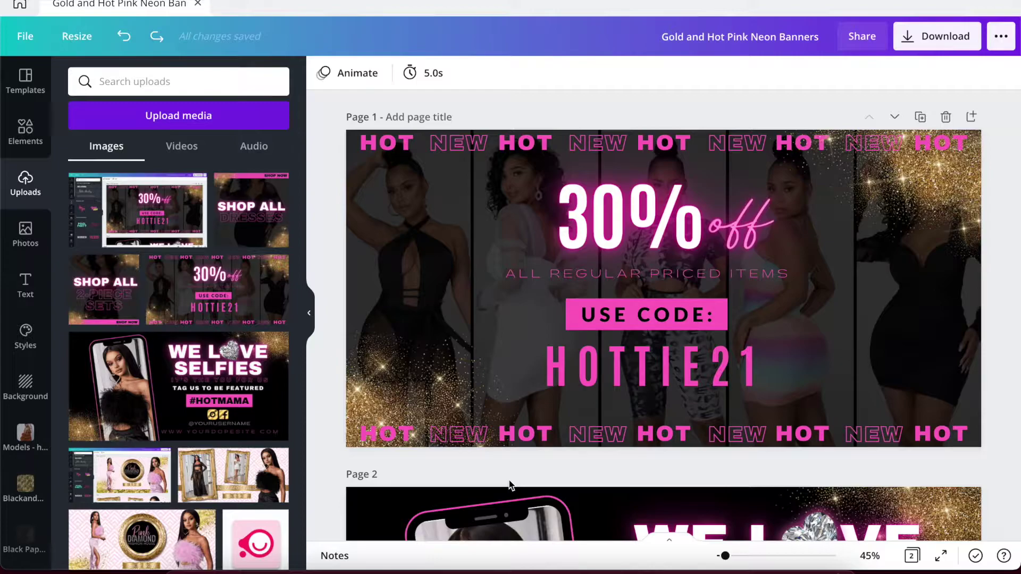
Step: Set Canva's Download panel to All pages and download both banner pages as PNG
scroll(508, 485, down, 5)
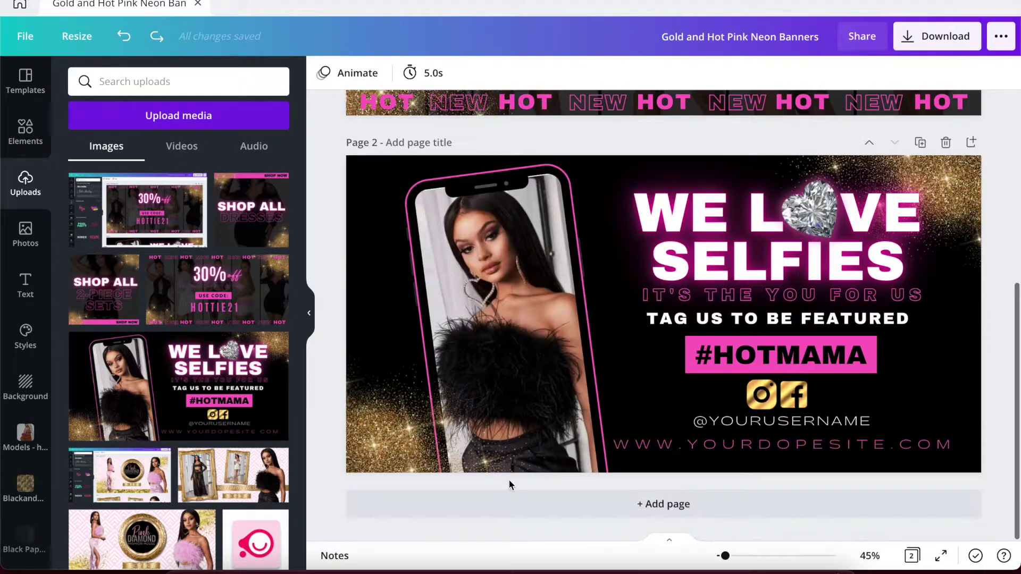
scroll(509, 485, up, 5)
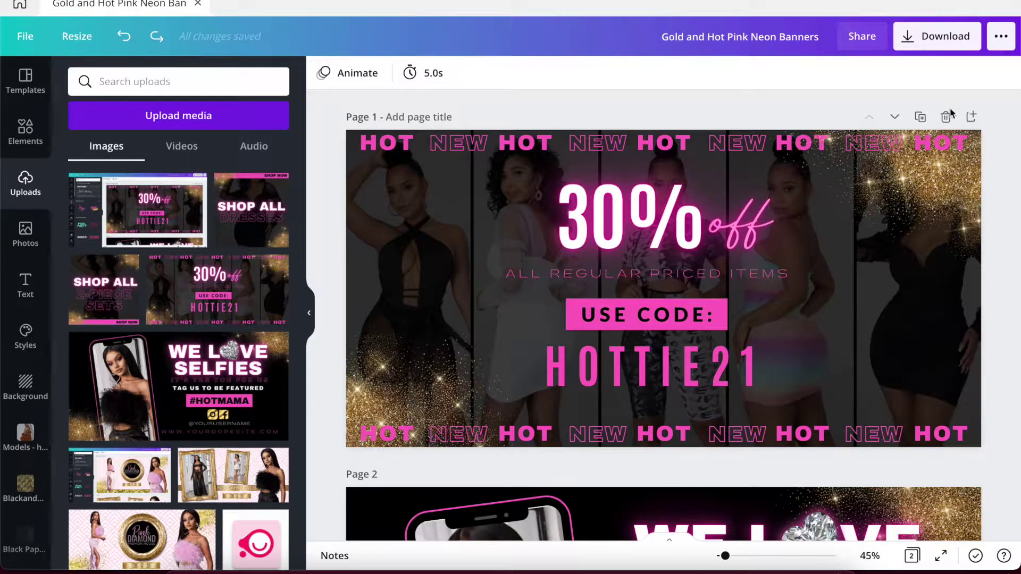
click(907, 37)
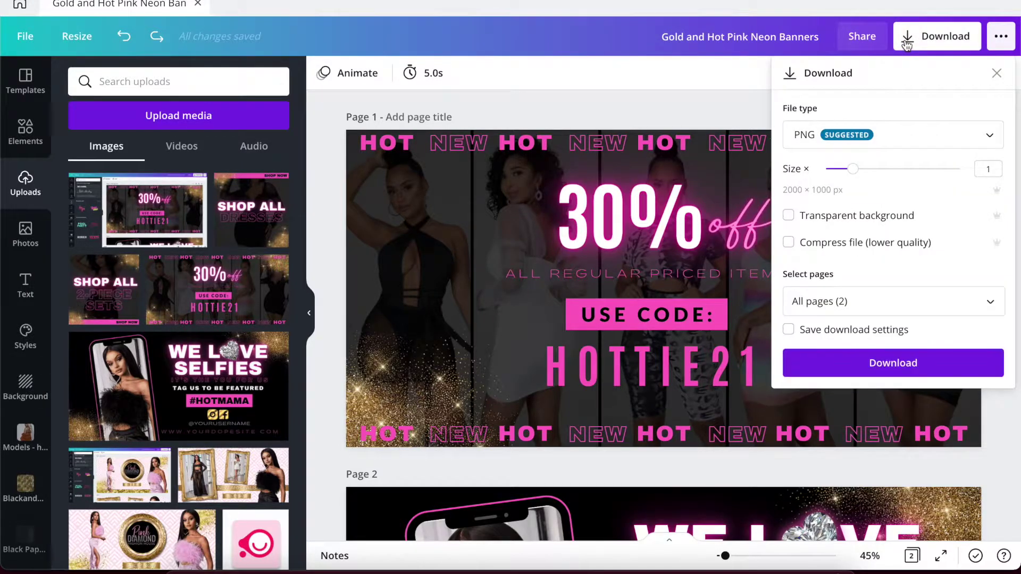
scroll(680, 237, down, 5)
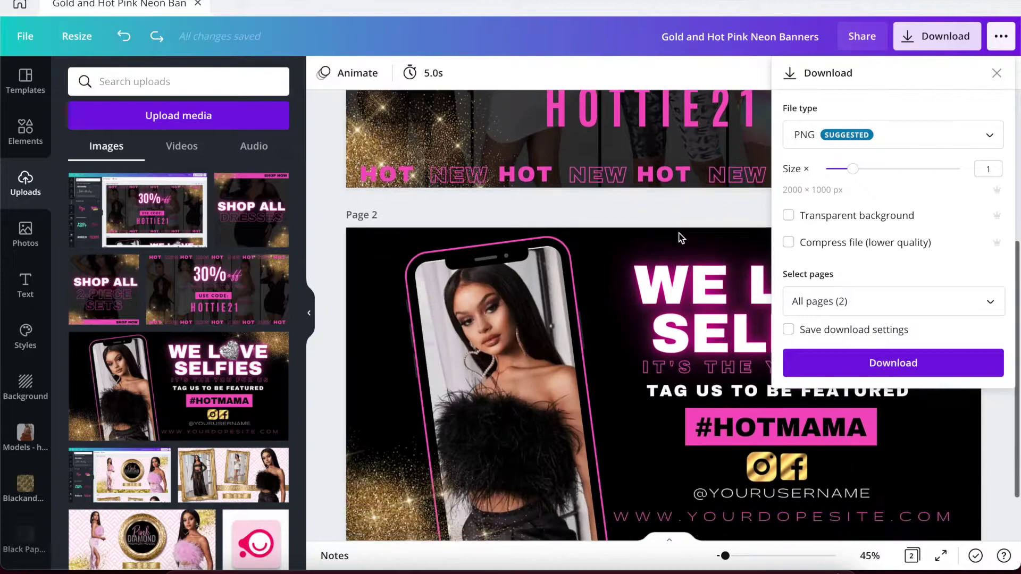
scroll(621, 319, down, 1)
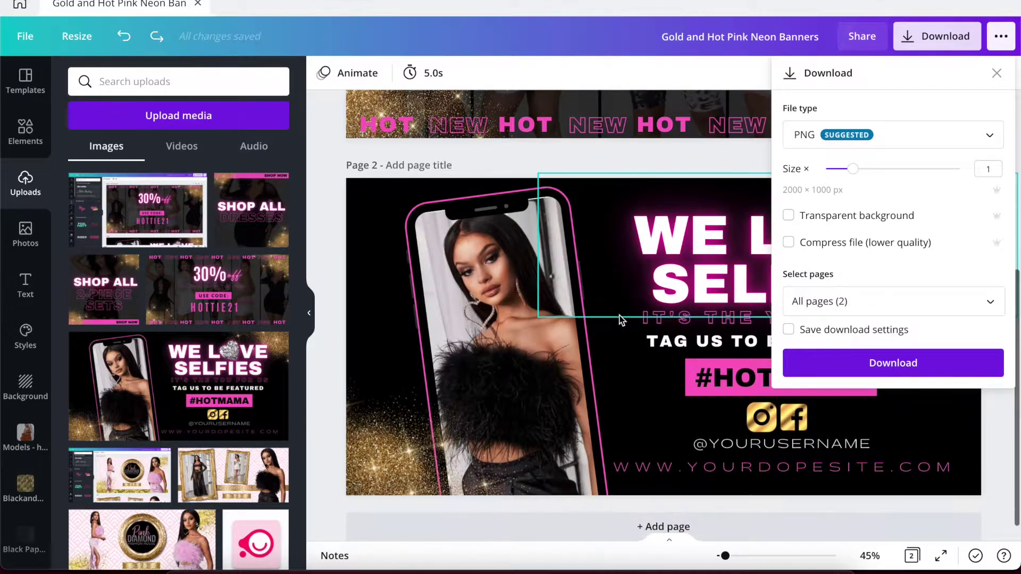
click(923, 302)
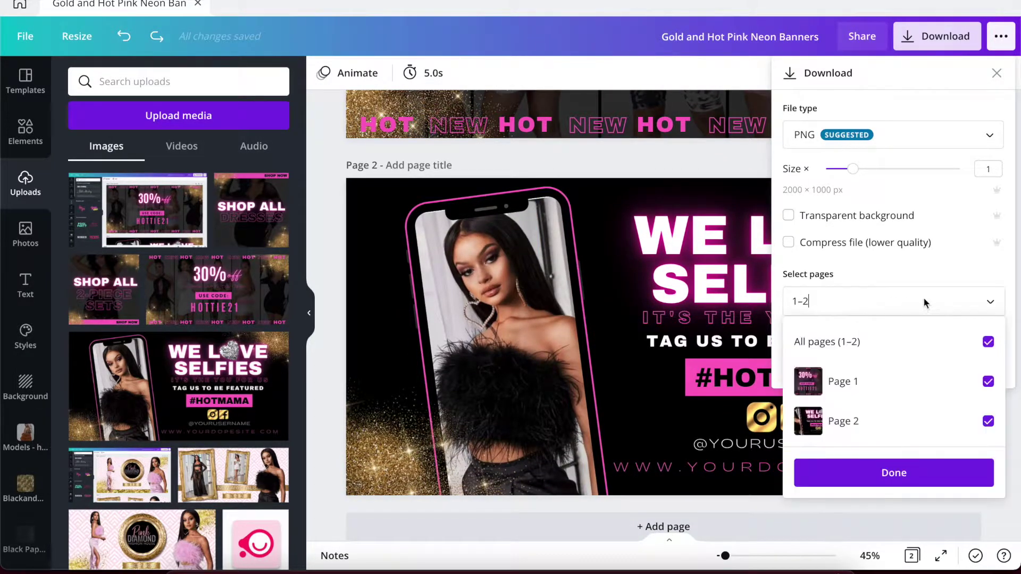
click(987, 342)
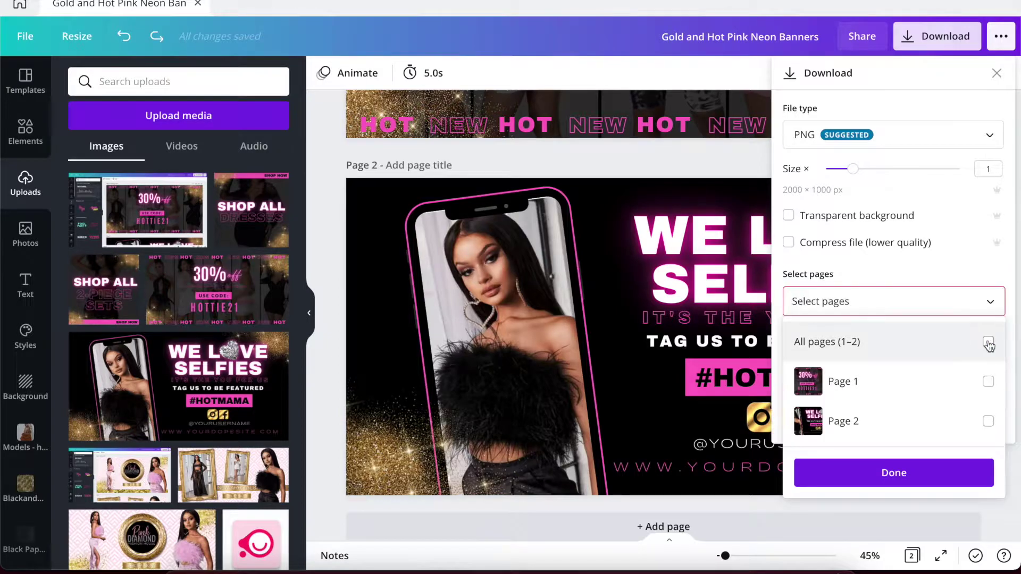
click(988, 382)
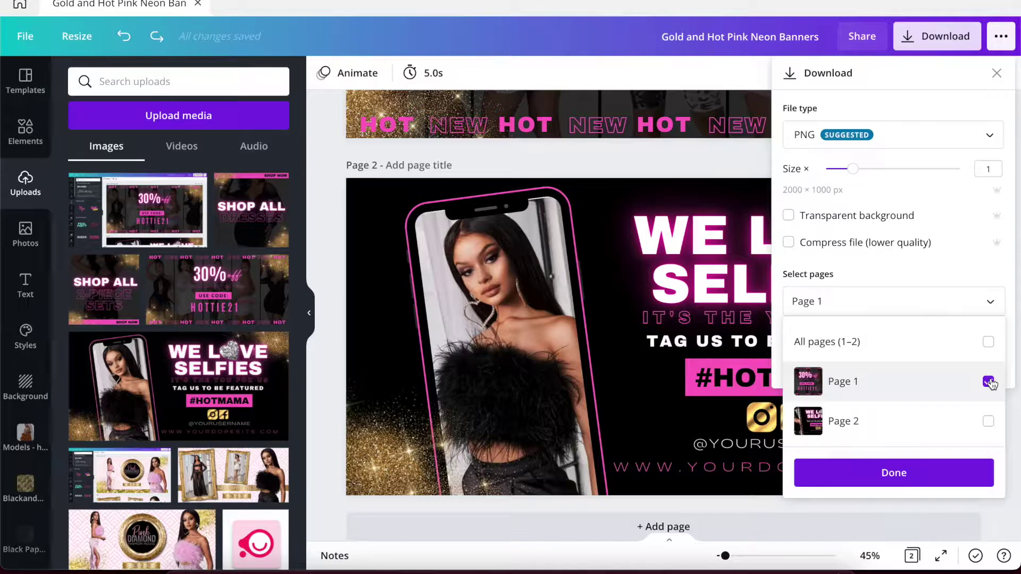
click(988, 342)
click(933, 257)
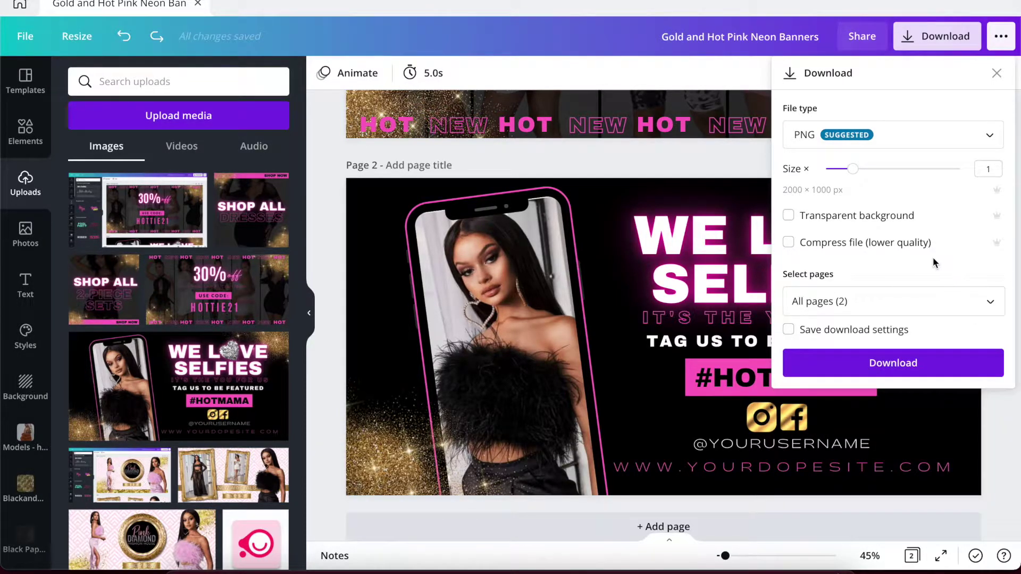
click(888, 361)
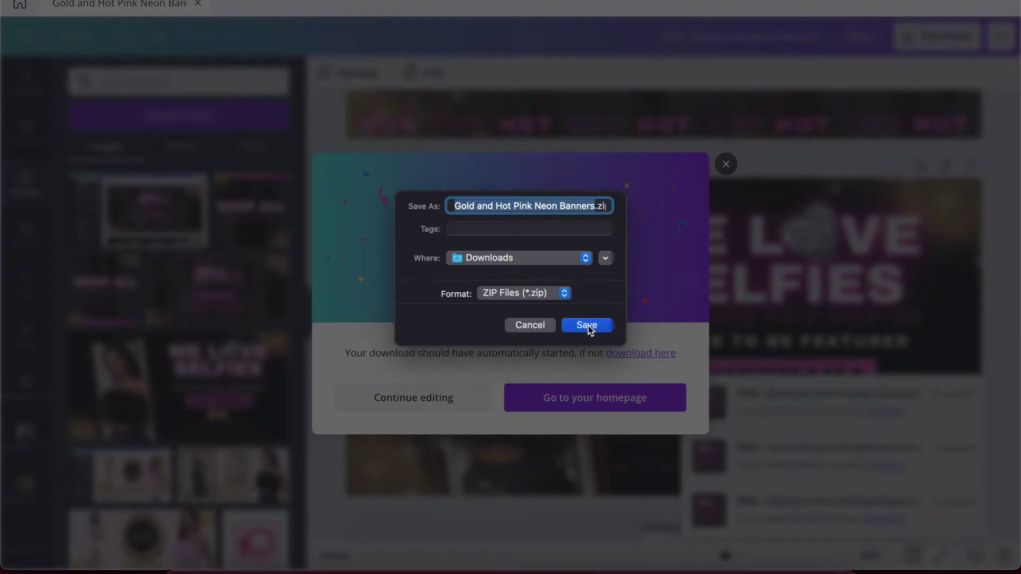
Step: Save the download as All Files to Downloads and dismiss the confirmation
click(550, 297)
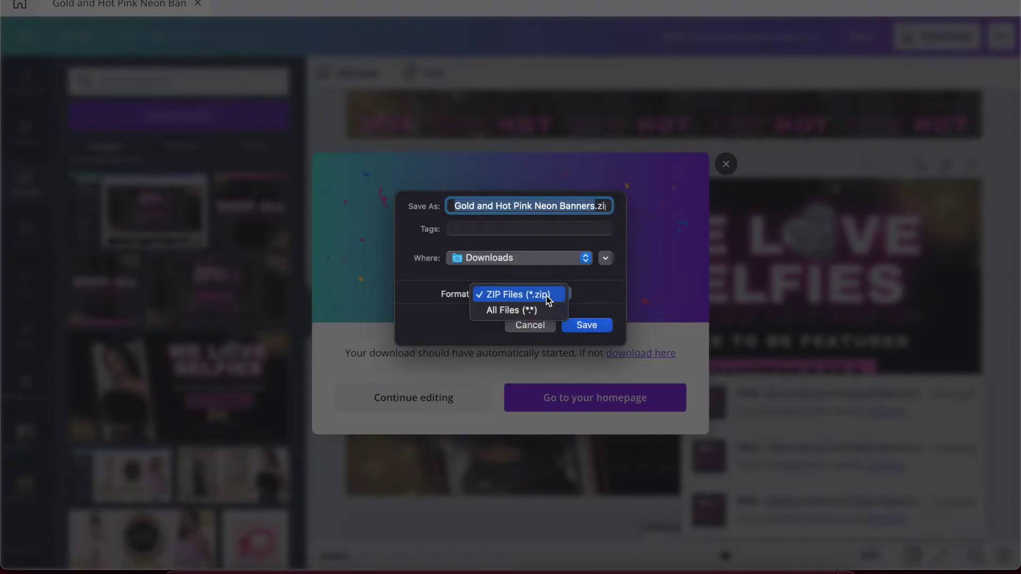
click(541, 312)
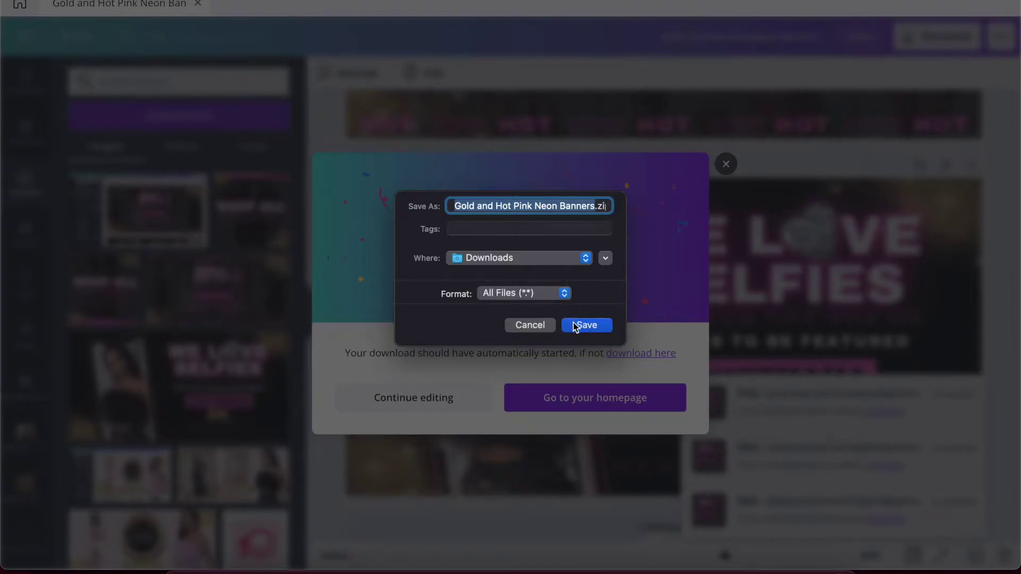
click(575, 325)
click(726, 166)
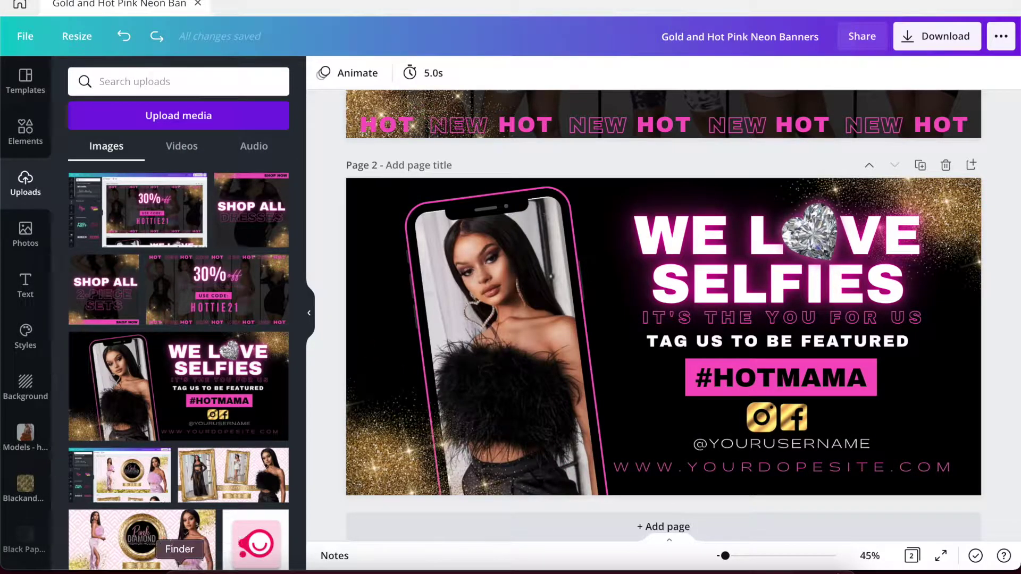
click(179, 568)
Step: Unzip 'Gold and Hot Pink Neon Banners.zip' in Downloads, revealing 1.png and 2.png
click(264, 202)
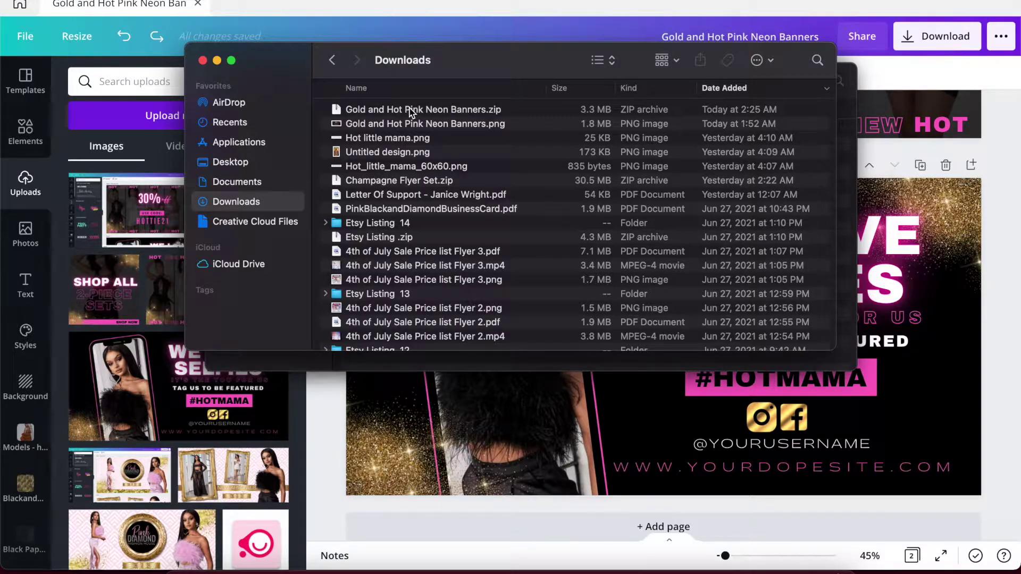
double_click(409, 109)
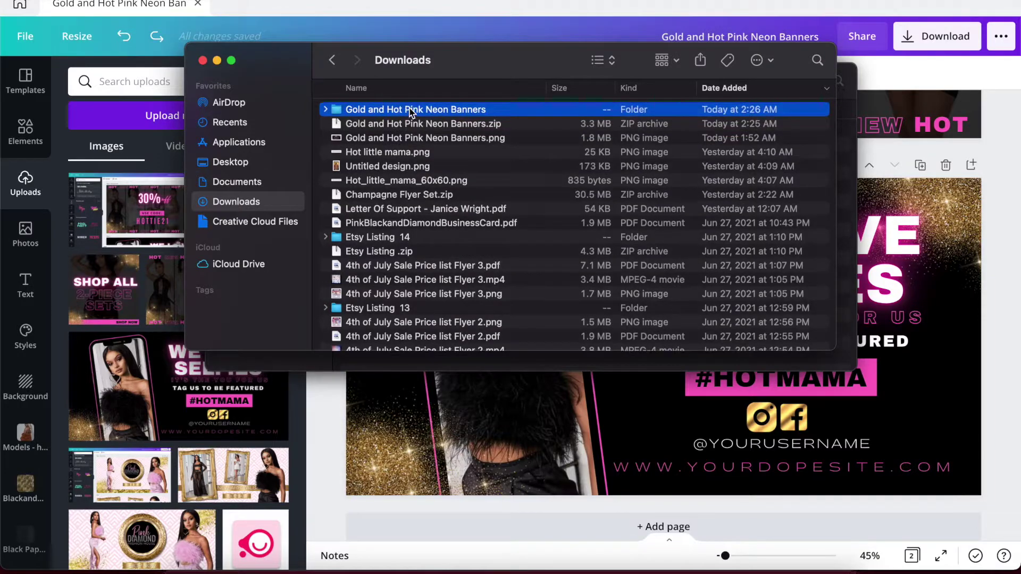
click(324, 110)
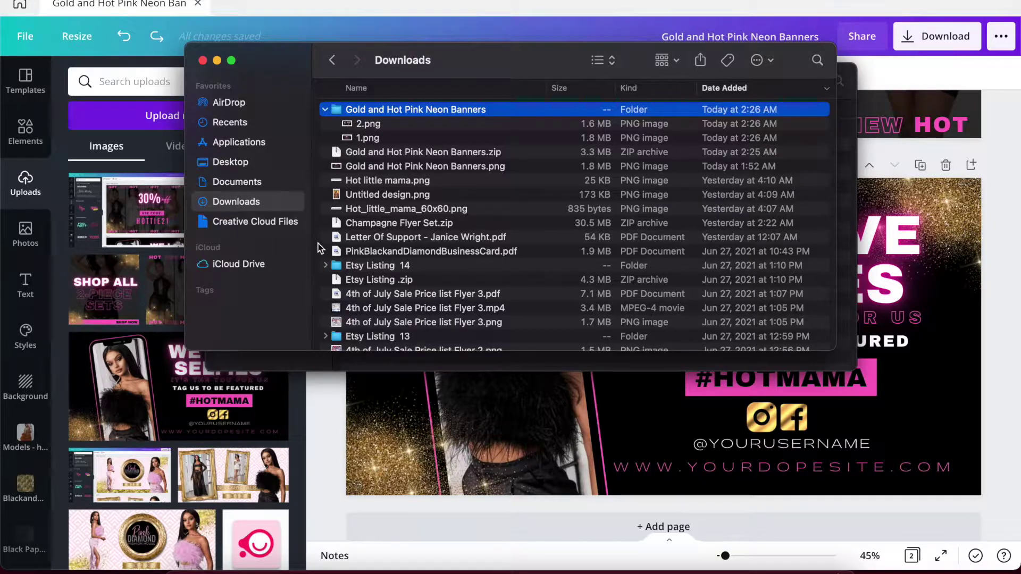
click(334, 407)
scroll(333, 406, up, 2)
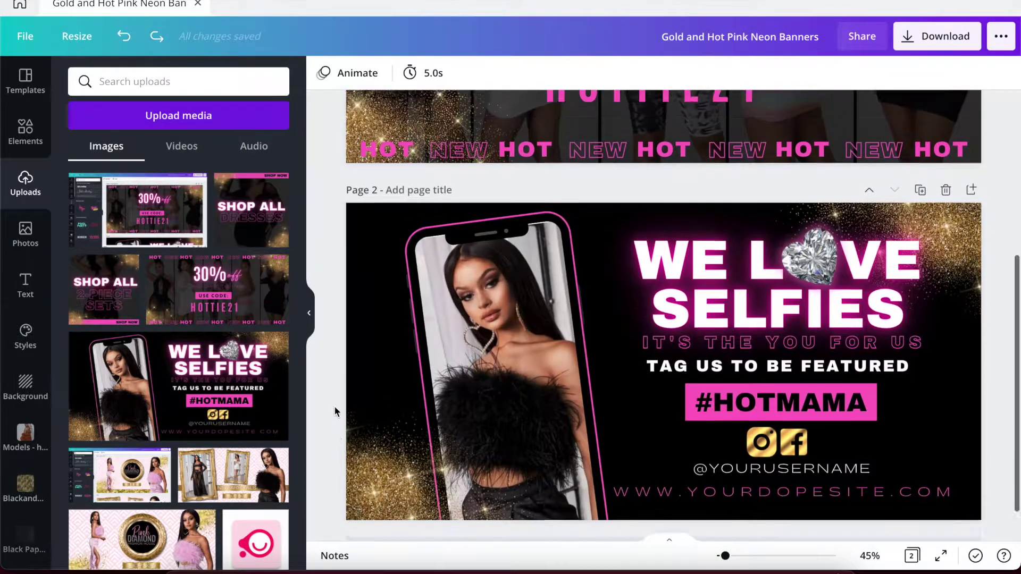
scroll(334, 406, up, 5)
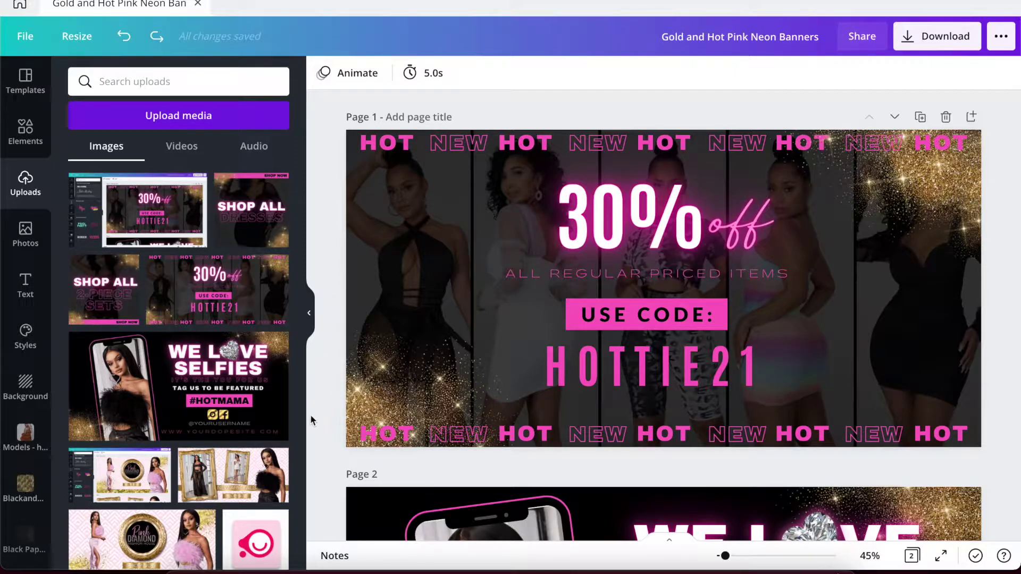
click(231, 565)
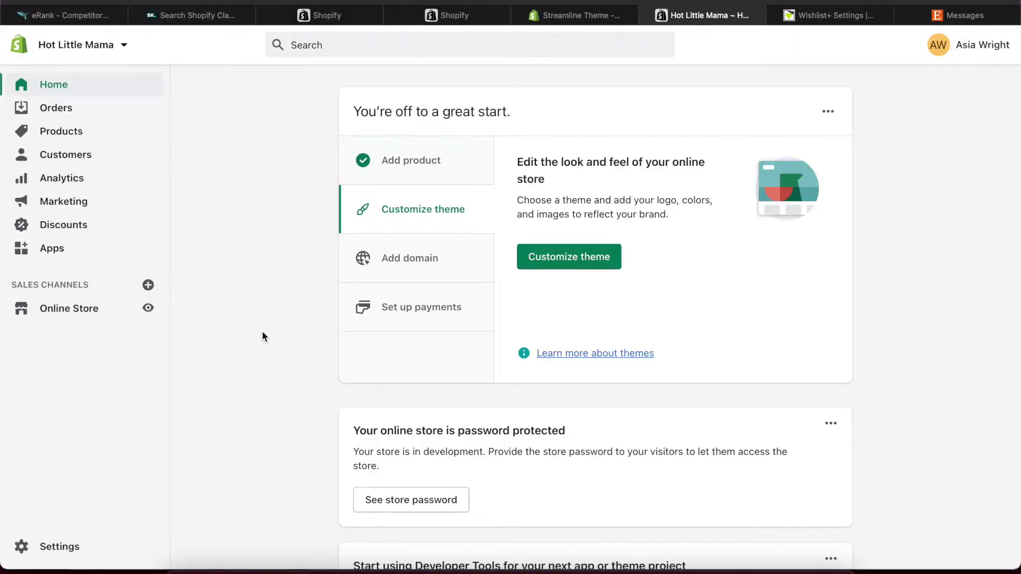
Step: Go to Online Store > Themes and customize the Venture theme from the Theme library
click(73, 310)
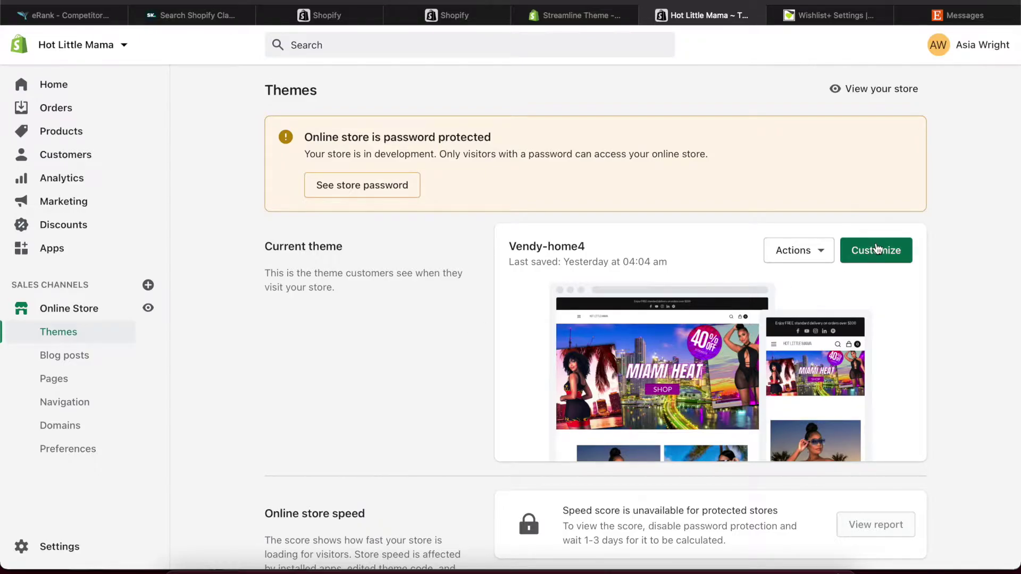
scroll(876, 295, down, 8)
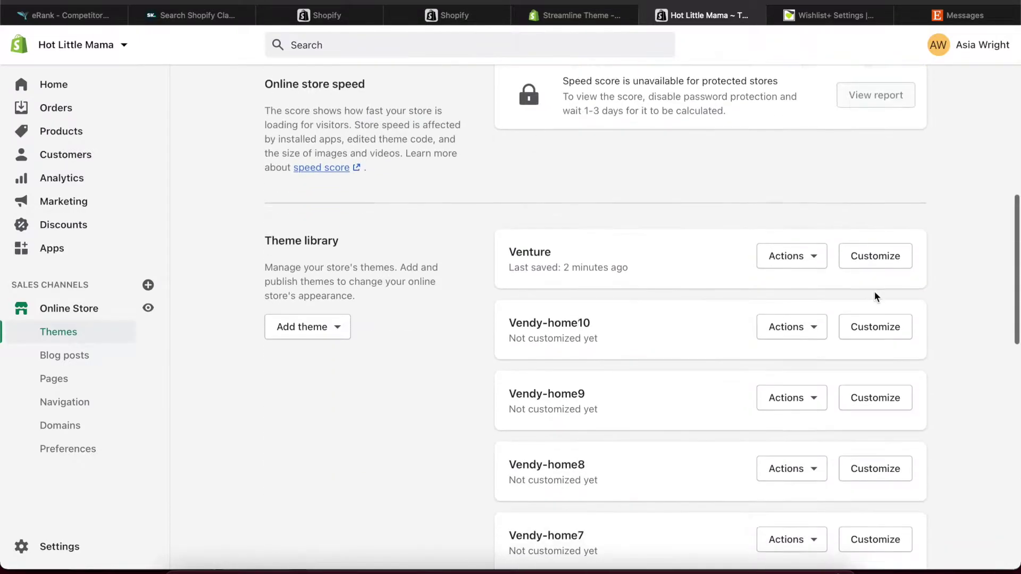
scroll(875, 295, down, 2)
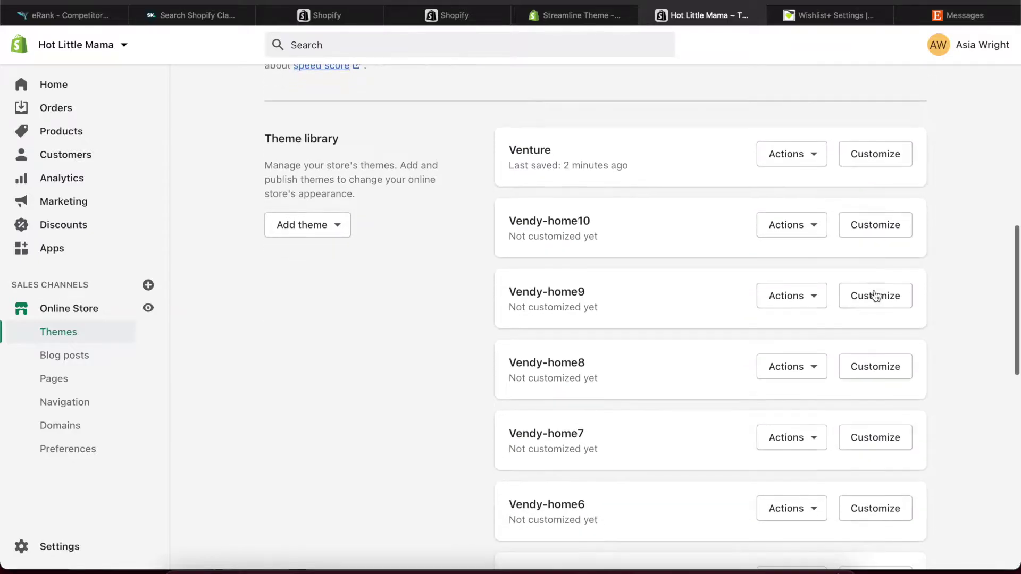
click(877, 157)
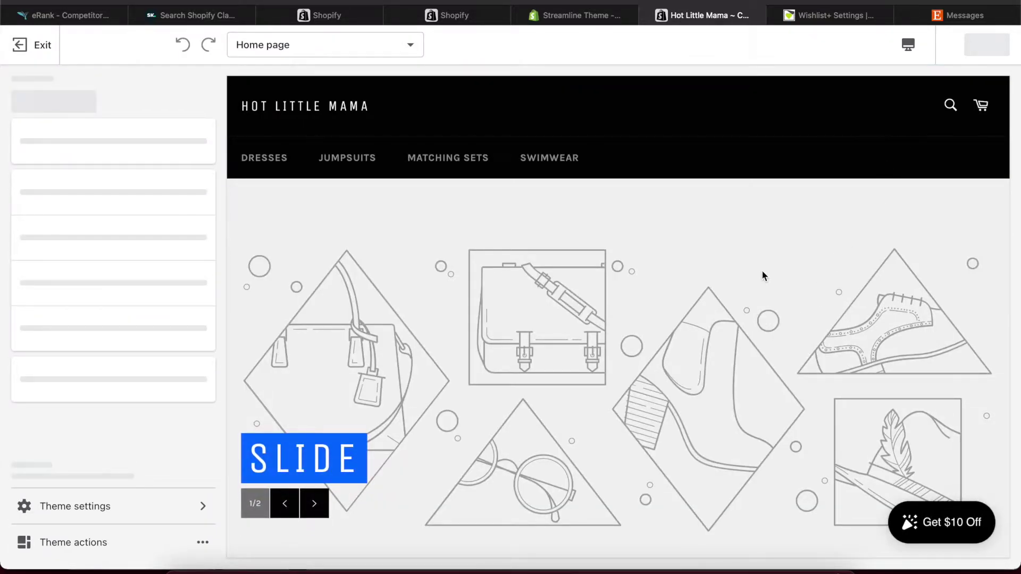
Step: Open the first slideshow slide's image picker and pick the 30% off HOTTIE21 banner
scroll(762, 275, down, 2)
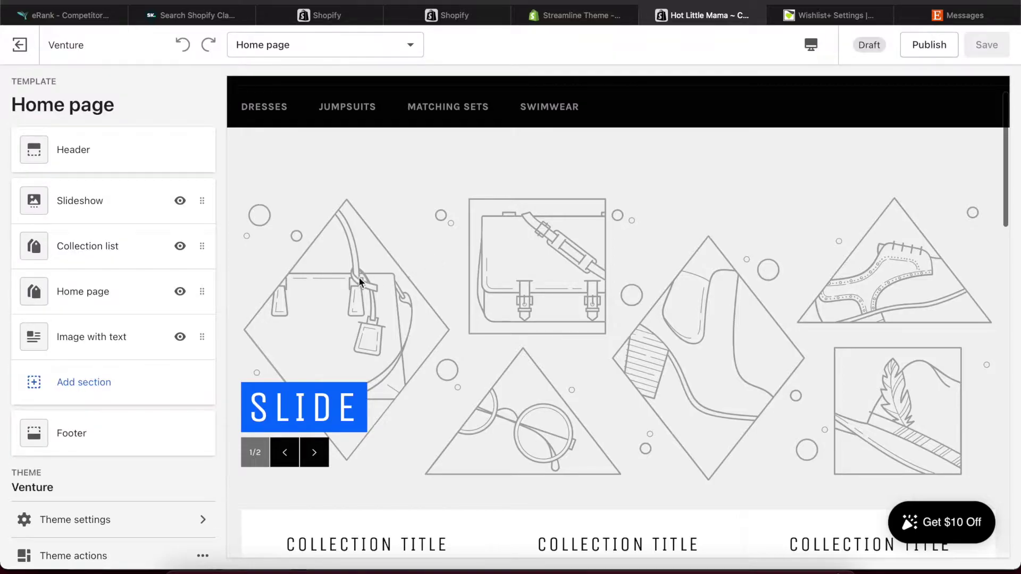
click(105, 205)
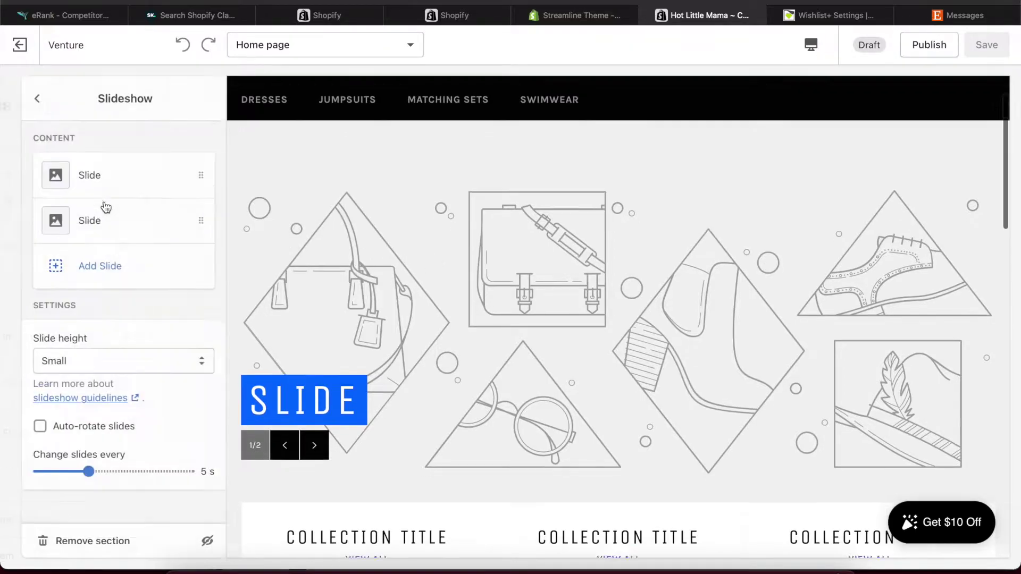
click(83, 183)
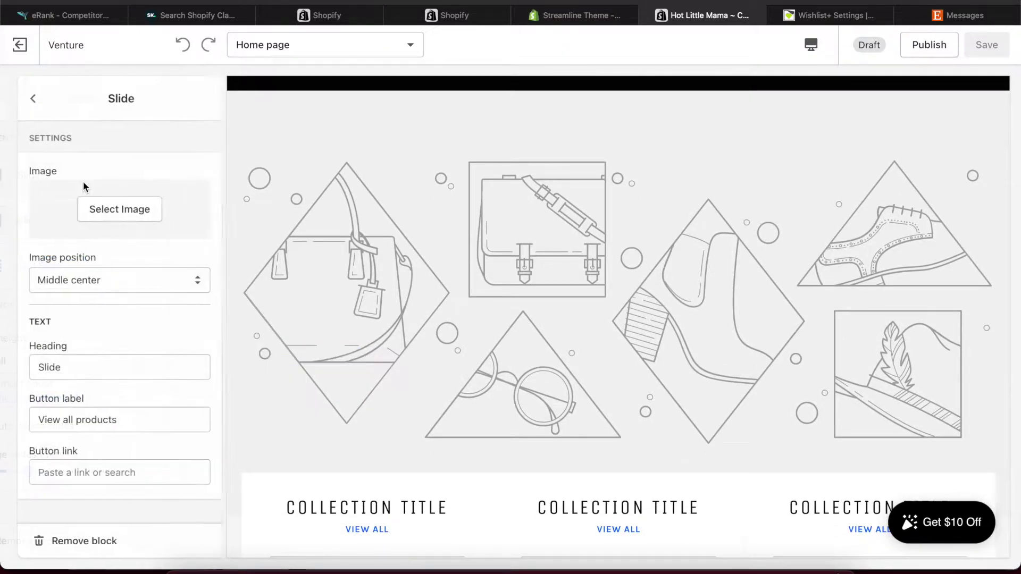
click(99, 210)
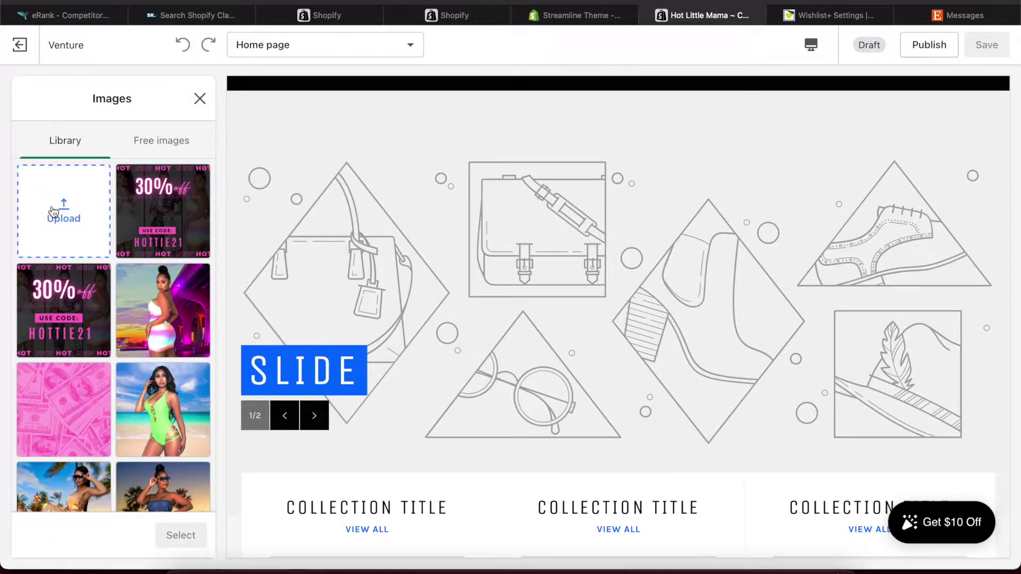
click(52, 304)
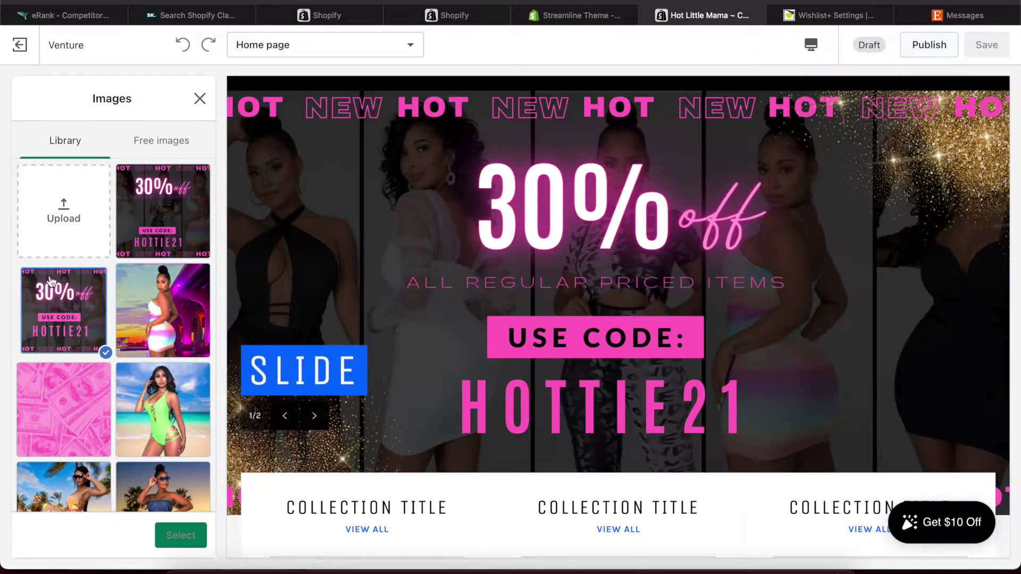
Step: Upload both PNGs from the Gold and Hot Pink Neon Banners folder to the image library
click(59, 216)
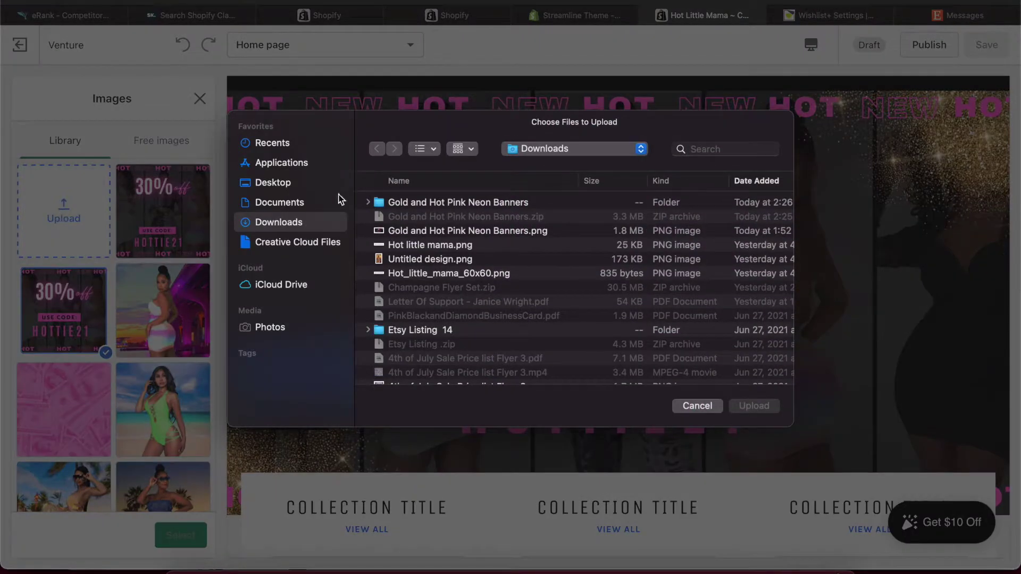
double_click(387, 204)
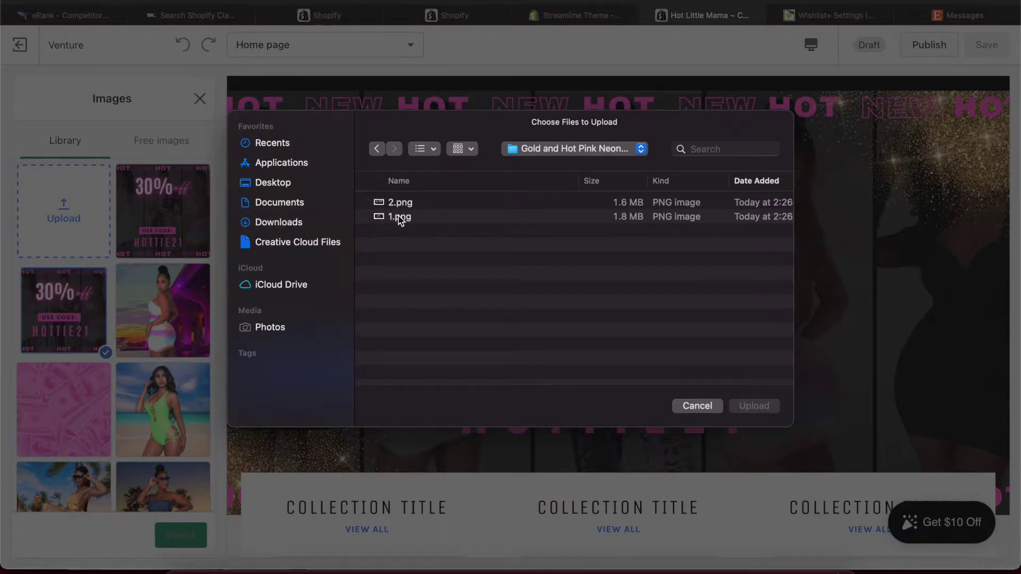
key(super+a)
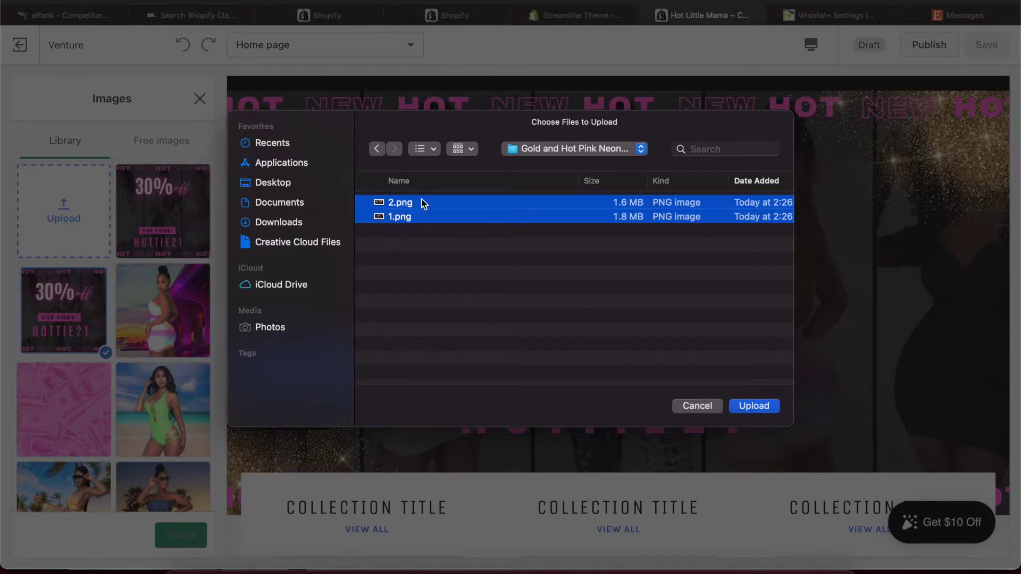
click(762, 407)
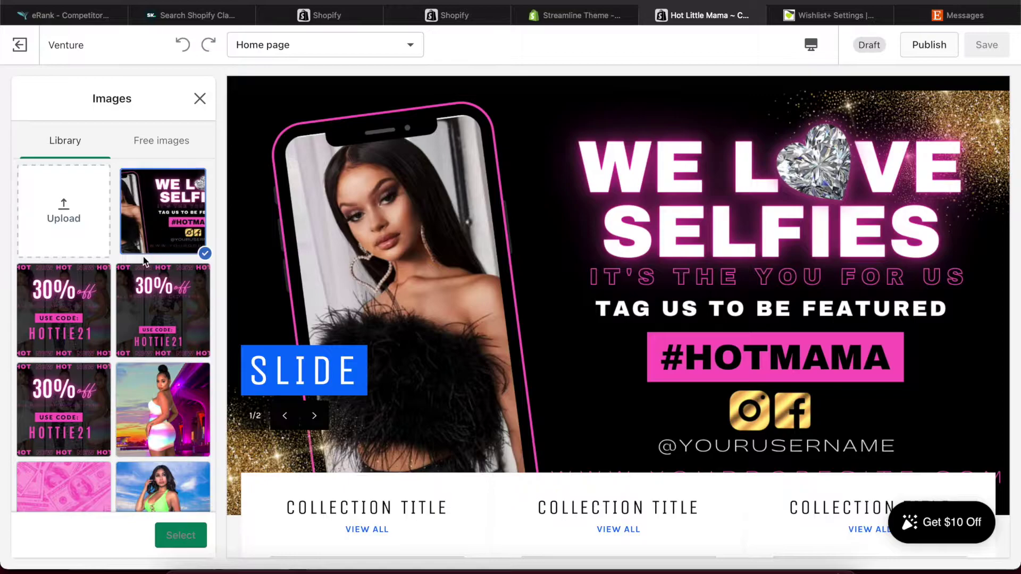
Step: Use the 30% off HOTTIE21 banner for slide 1 and clear its 'Slide' heading
click(75, 333)
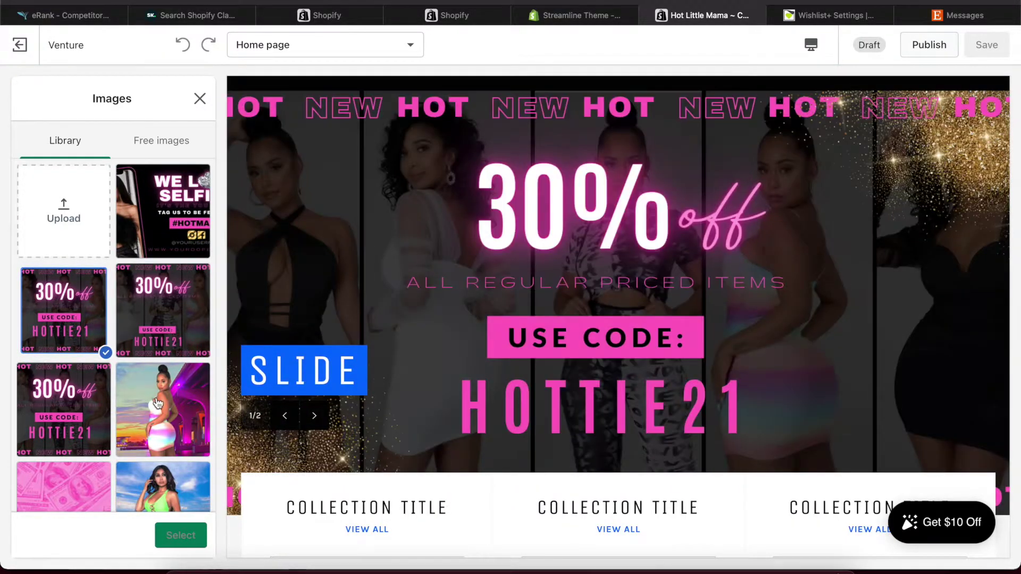
click(171, 538)
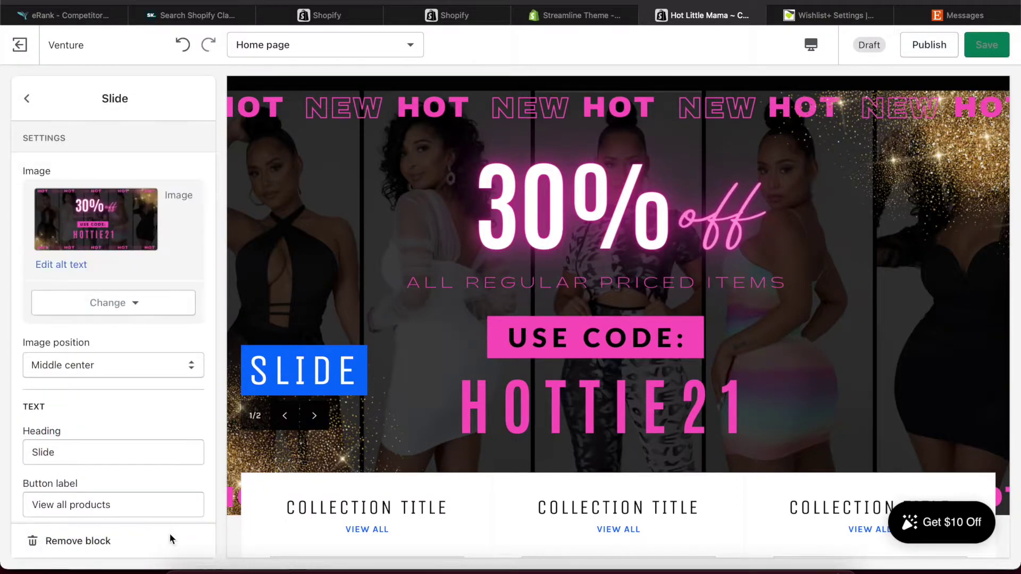
scroll(120, 411, down, 2)
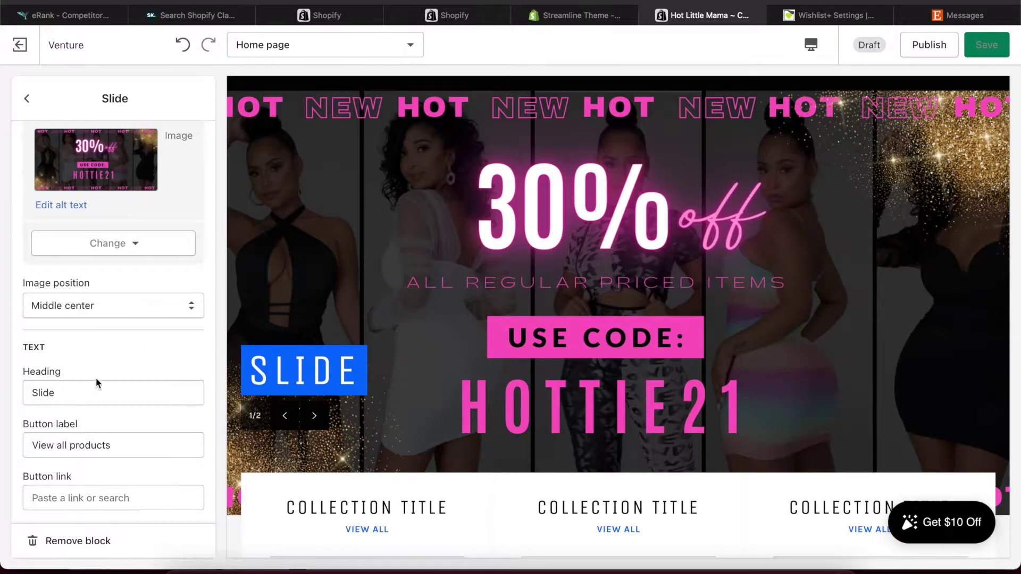
click(79, 392)
double_click(80, 392)
key(BackSpace)
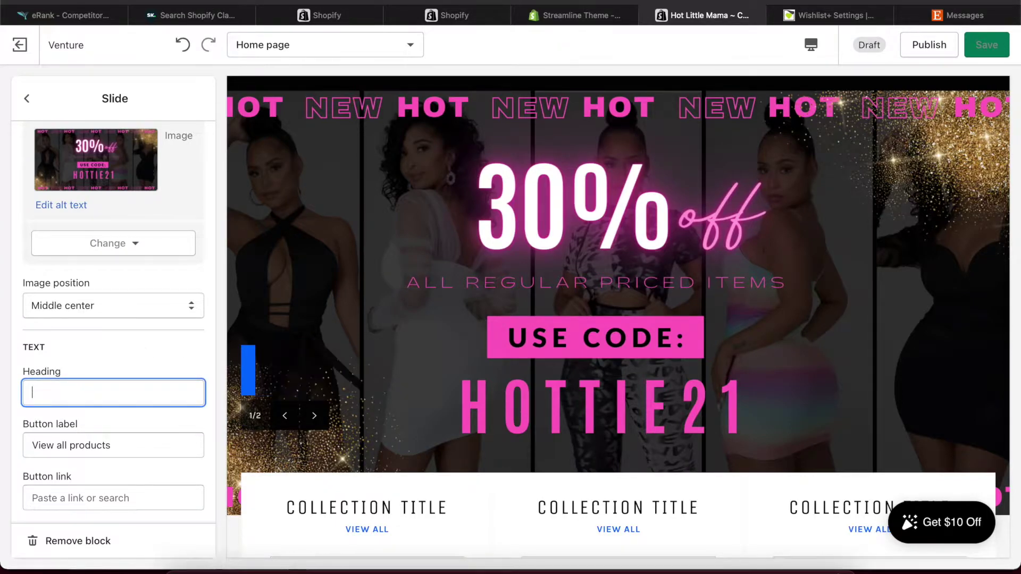
click(104, 356)
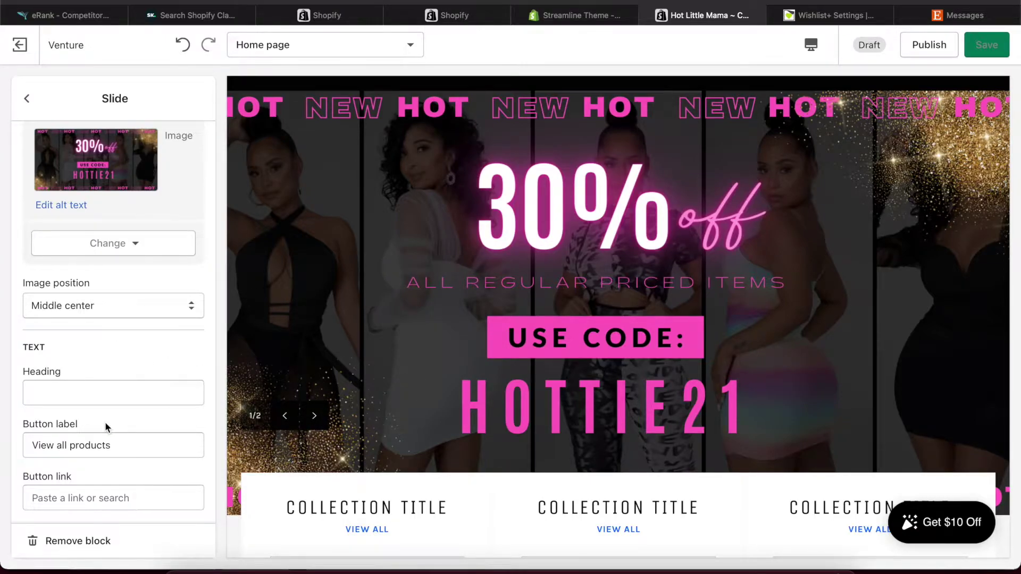
Step: Set the slide button label to SHOP NOW, linking to Collections > All collections
scroll(75, 400, down, 1)
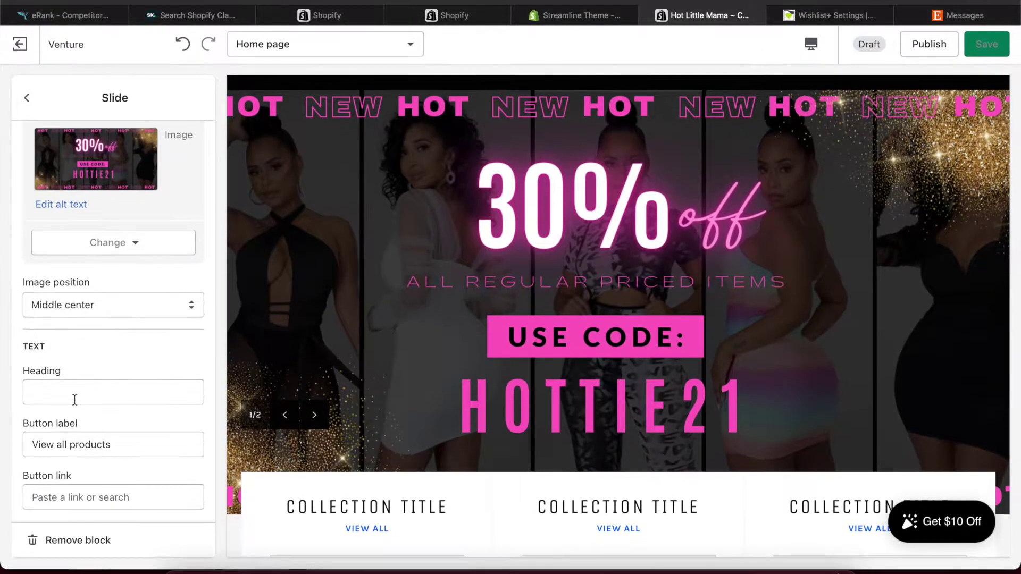
triple_click(77, 445)
text(S)
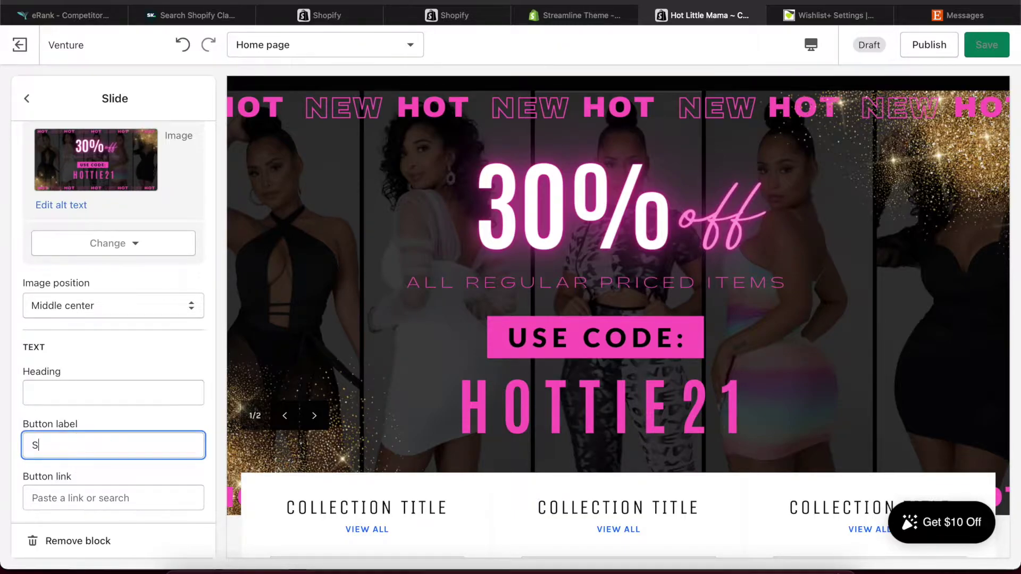
text(HOP NOW)
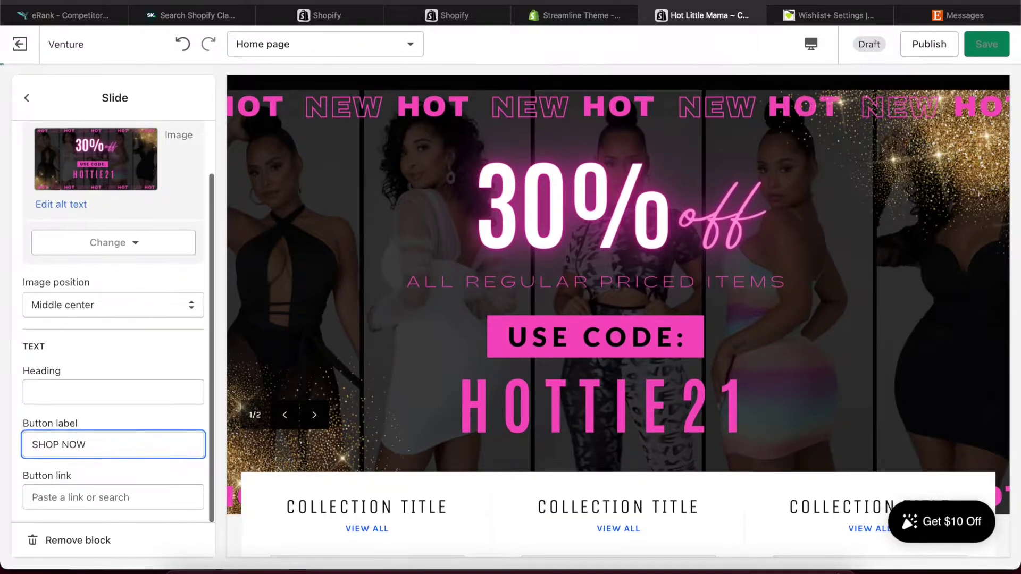
click(56, 494)
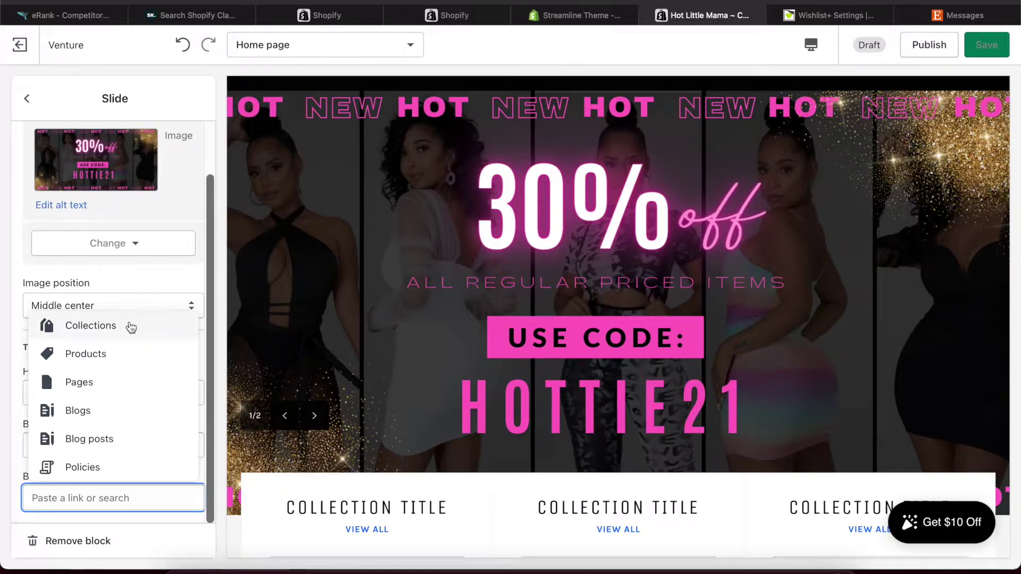
click(119, 334)
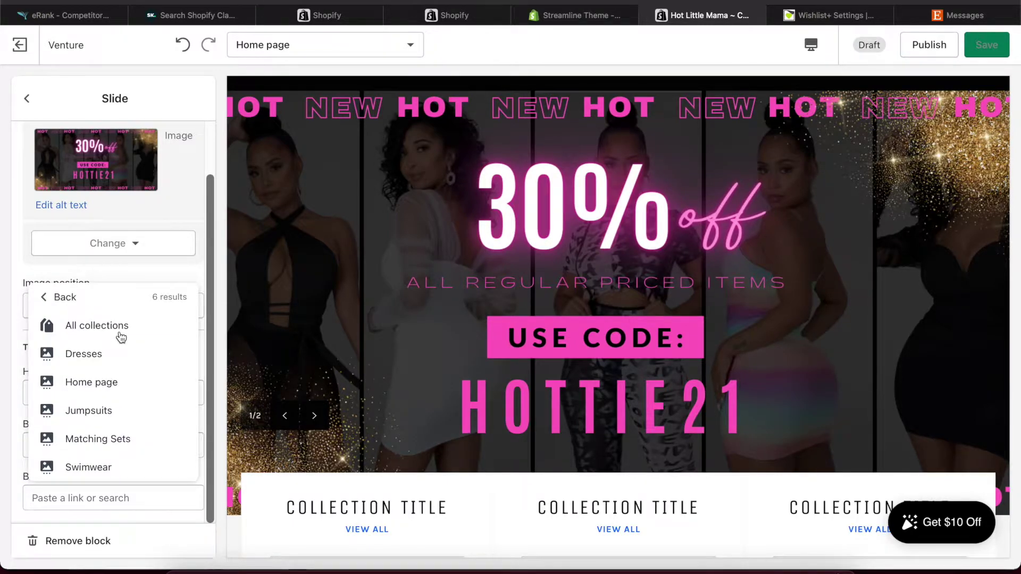
click(121, 336)
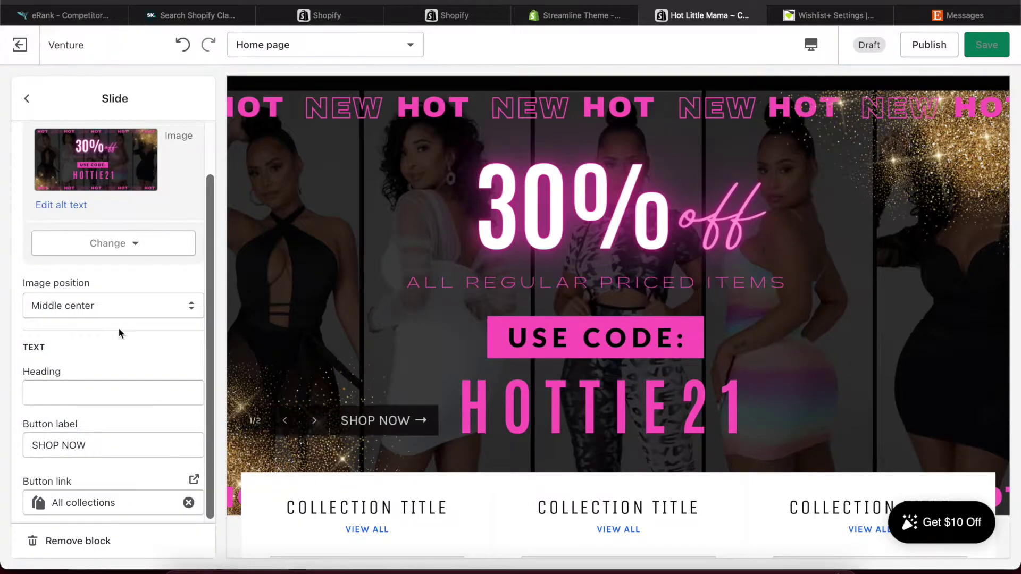
scroll(82, 435, down, 1)
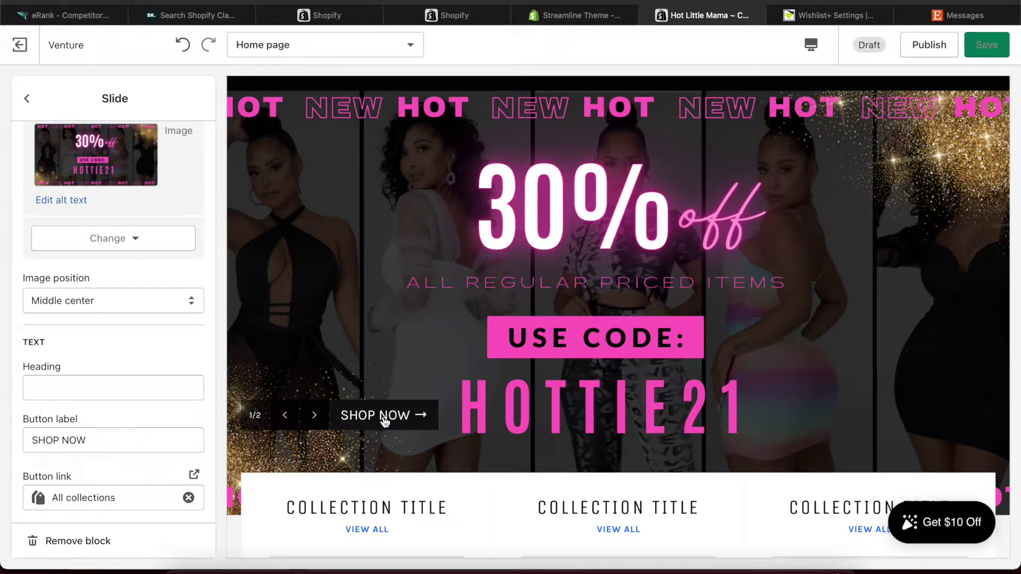
click(28, 97)
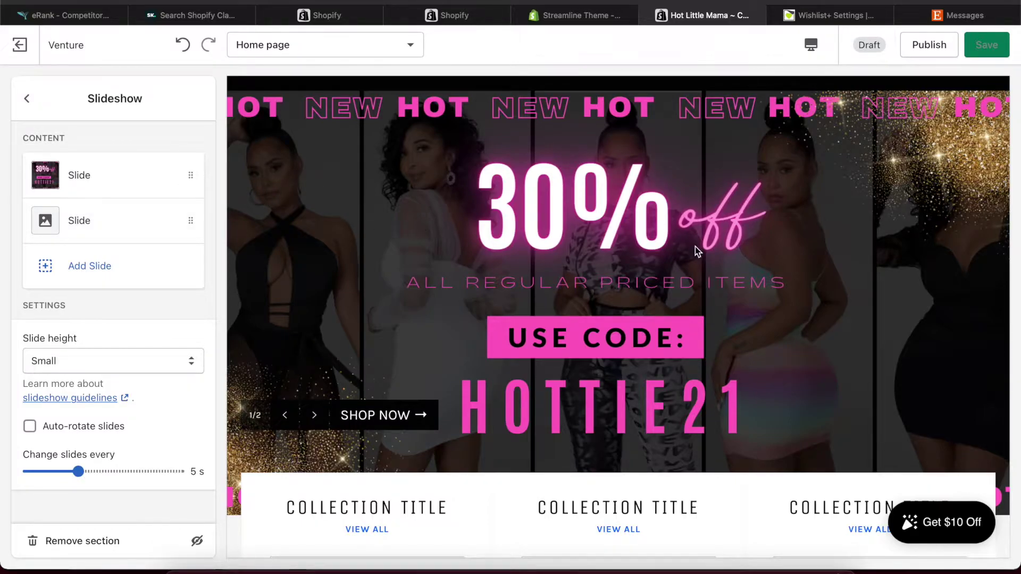
Step: Remove the old second slide block and add a fresh slide in its place
click(132, 227)
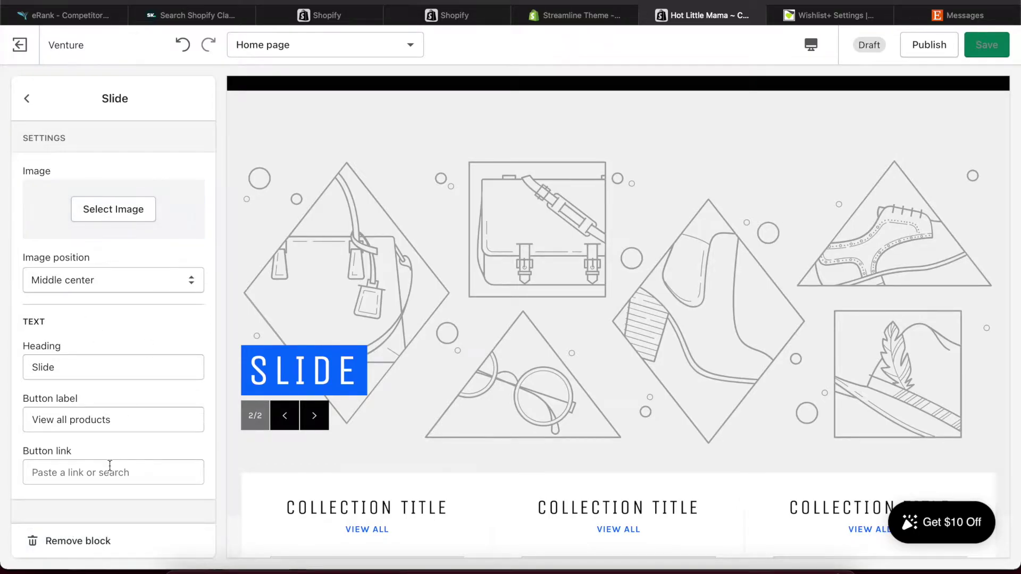
click(72, 541)
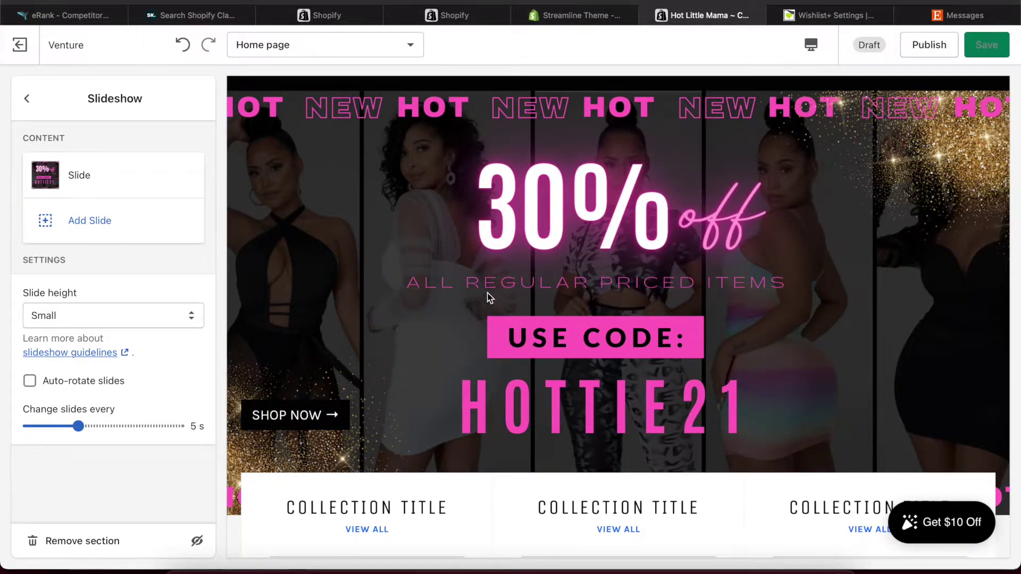
click(98, 228)
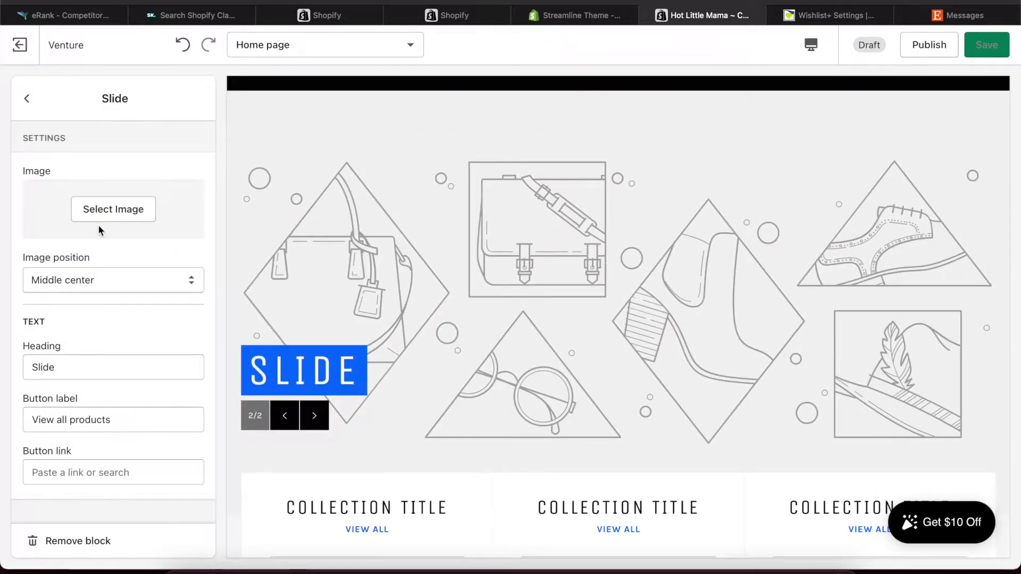
Step: Give the new second slide the We Love Selfies banner and delete its 'Slide' heading
click(107, 211)
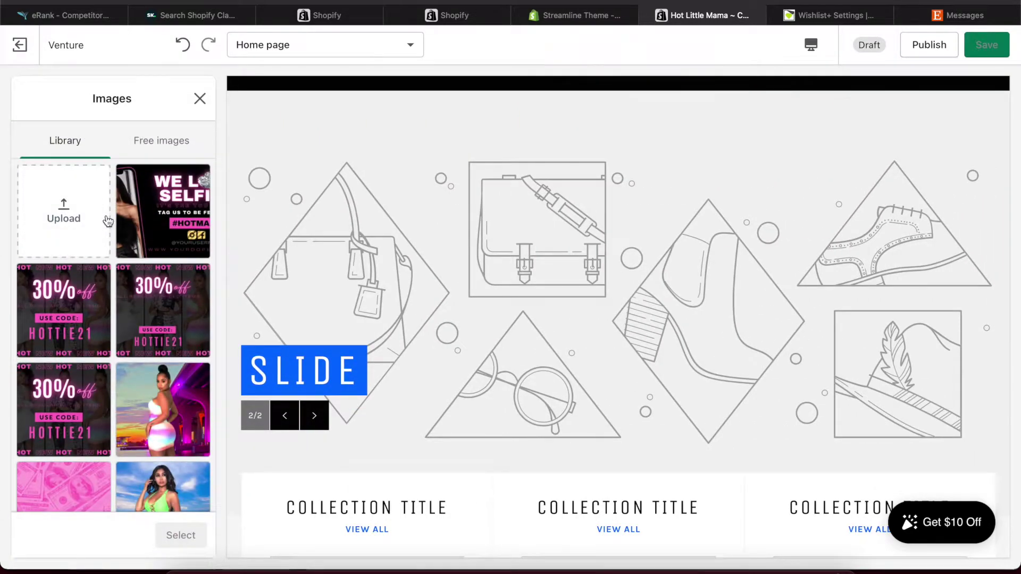
click(145, 213)
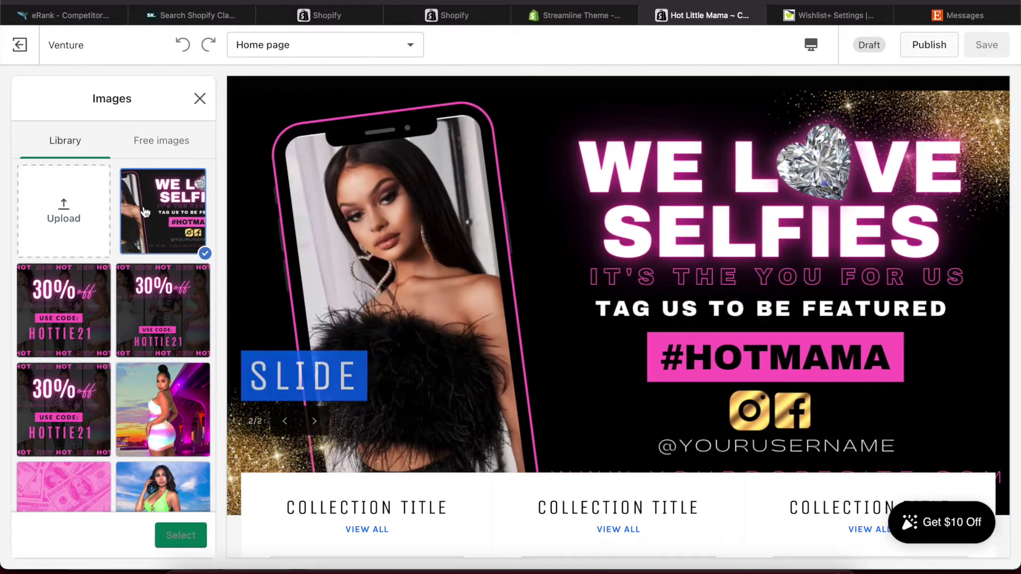
click(169, 536)
scroll(113, 396, down, 2)
click(112, 393)
double_click(113, 394)
key(BackSpace)
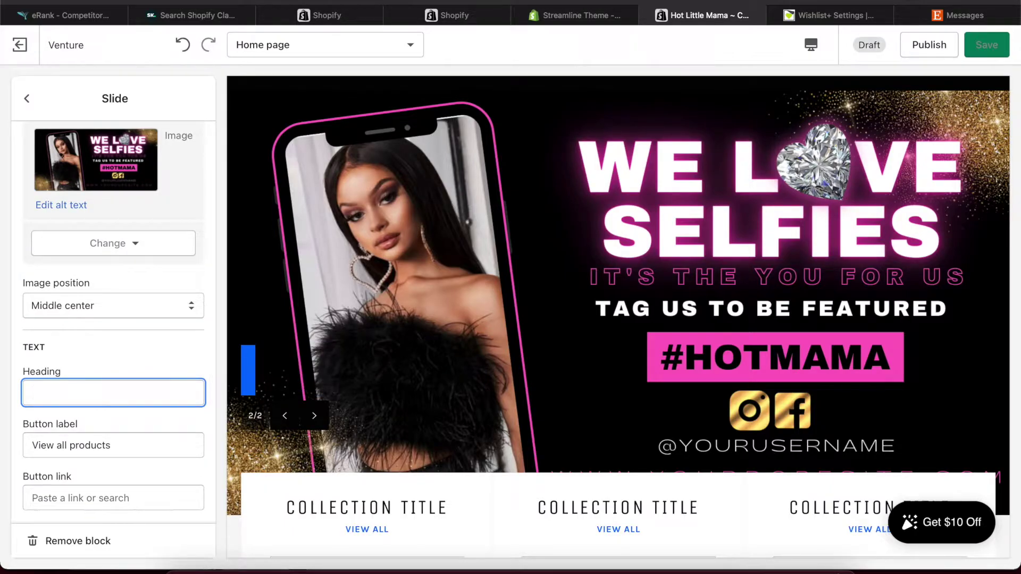
click(117, 359)
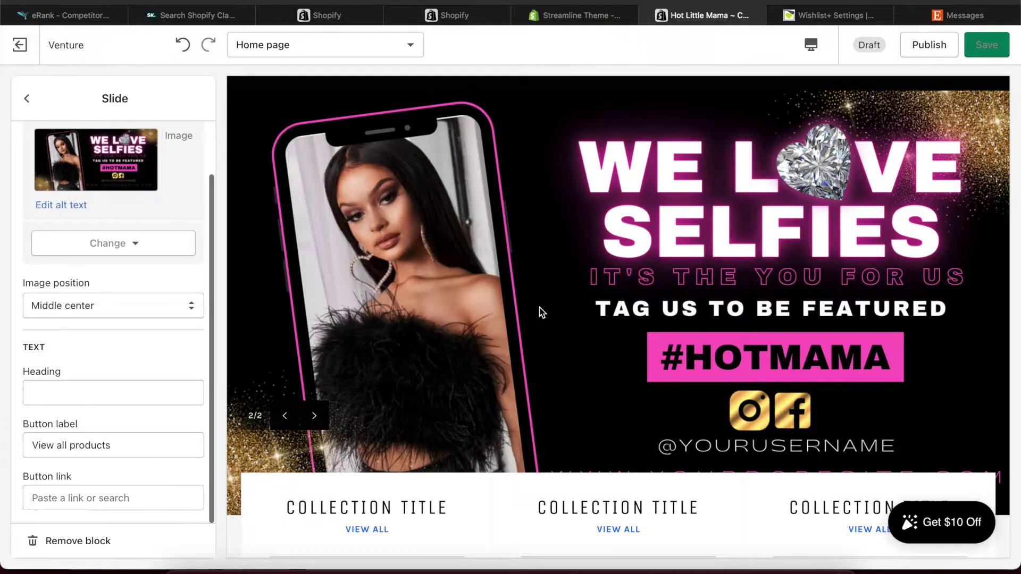
click(26, 95)
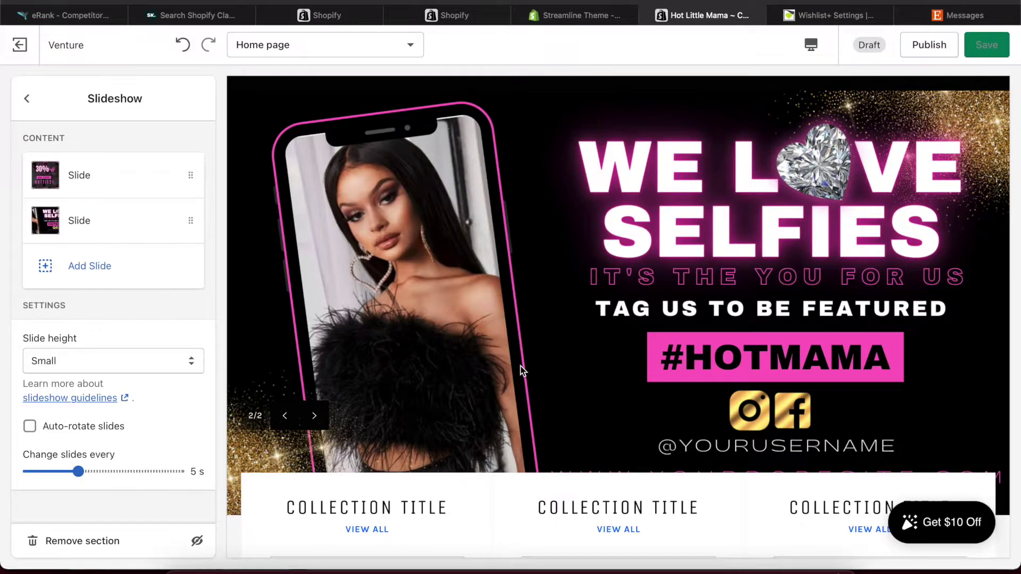
Step: Set the slideshow's Slide height to 'Adapt to first image'
scroll(521, 370, up, 1)
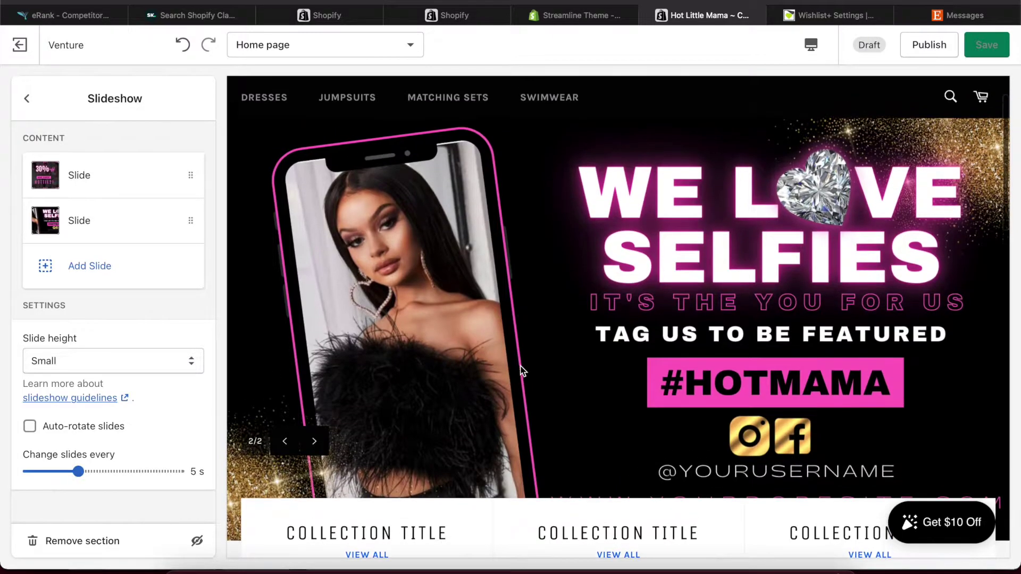
click(290, 452)
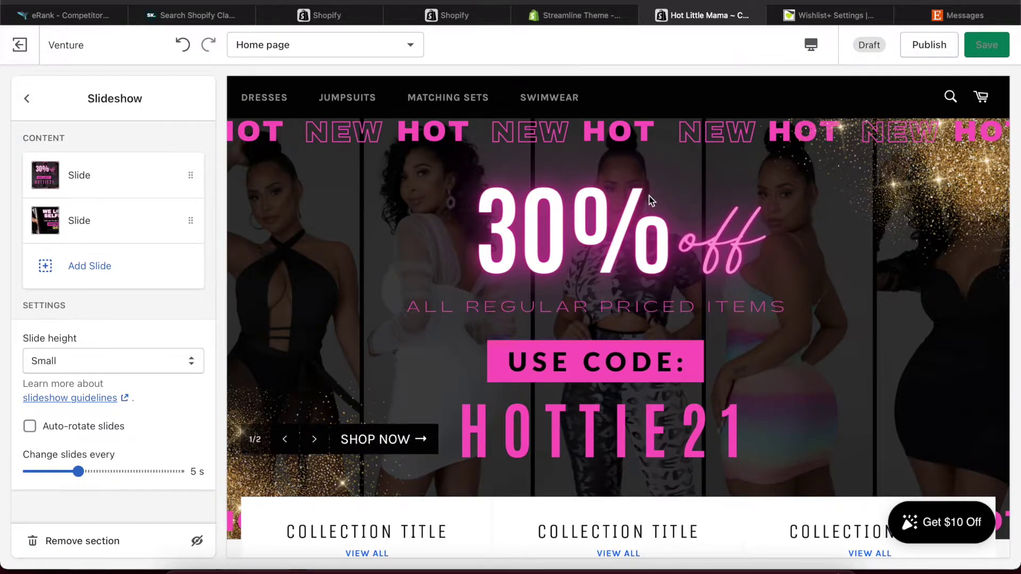
click(91, 358)
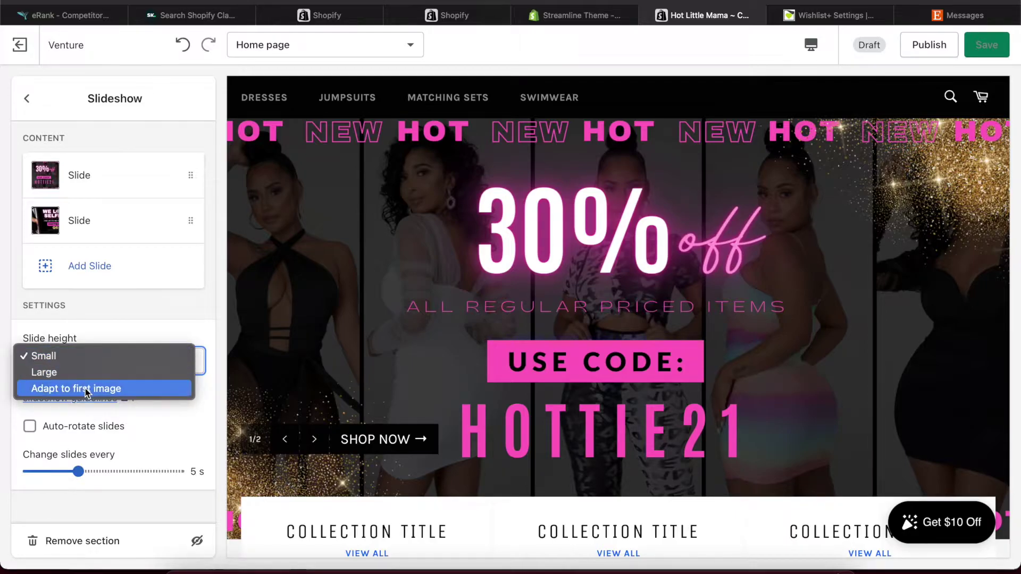
click(86, 392)
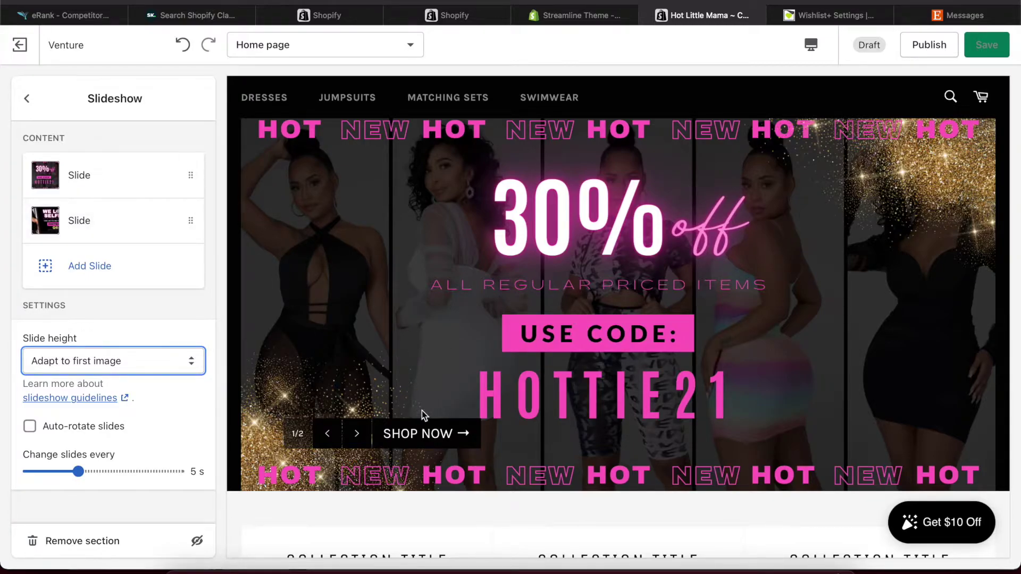
Step: Turn on Auto-rotate slides with a 3 s interval and save the theme
click(357, 433)
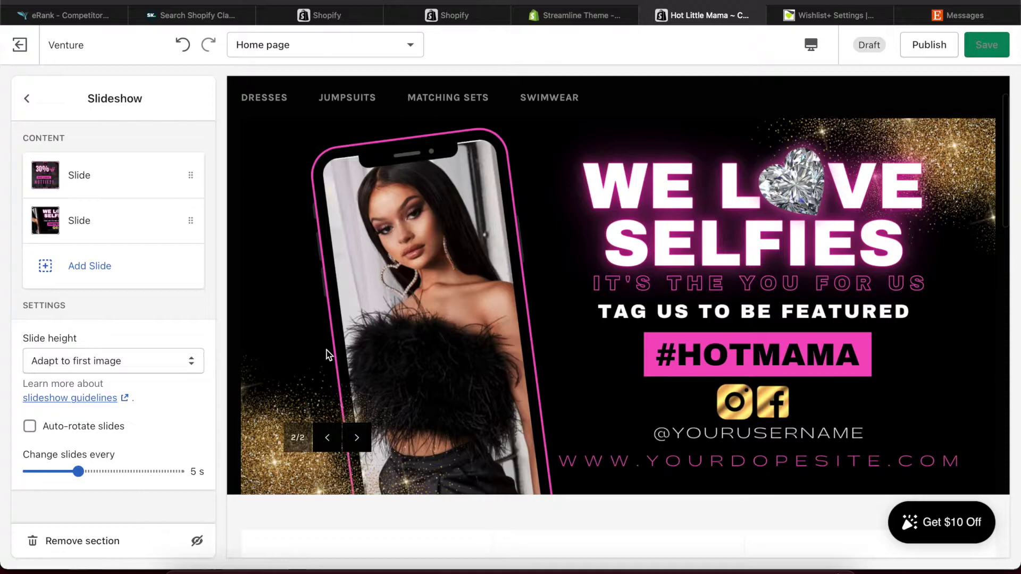
click(29, 430)
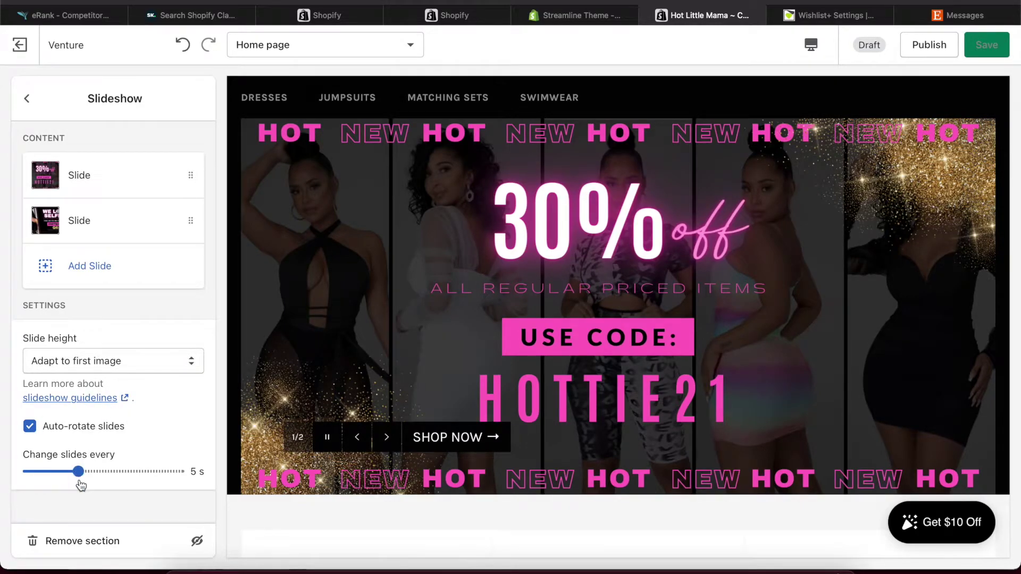
drag(78, 472, 31, 475)
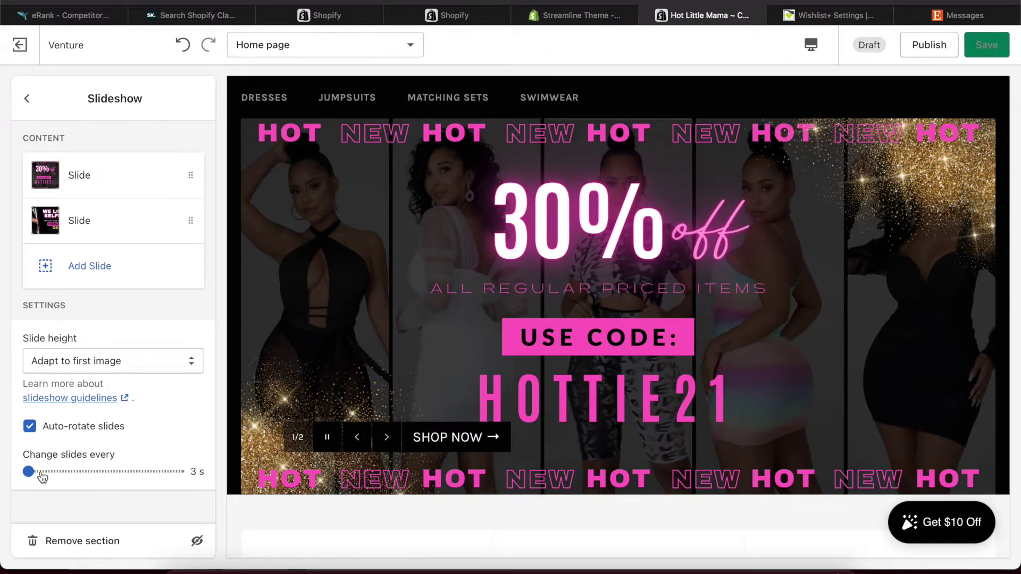
drag(28, 470, 118, 474)
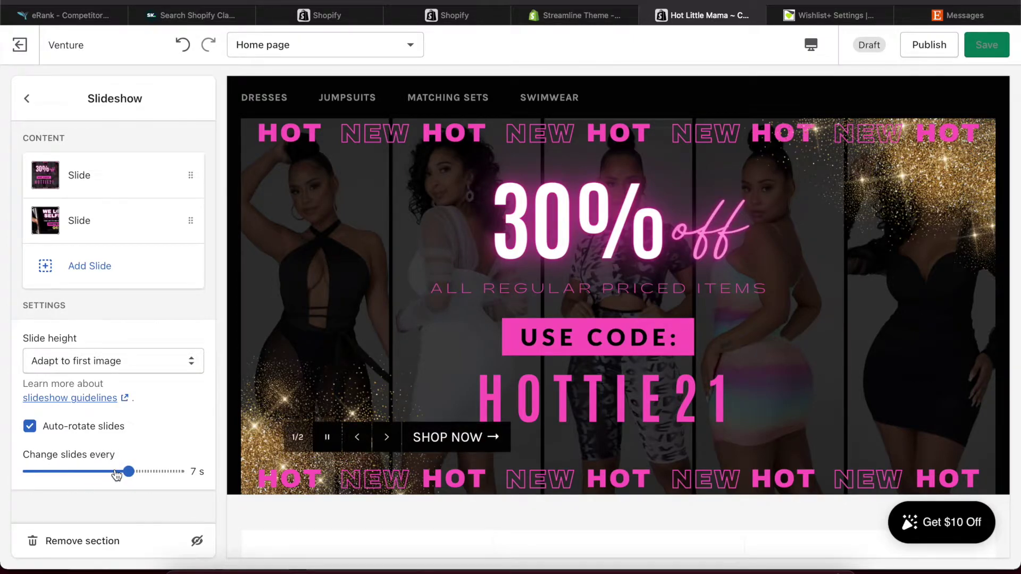
click(80, 472)
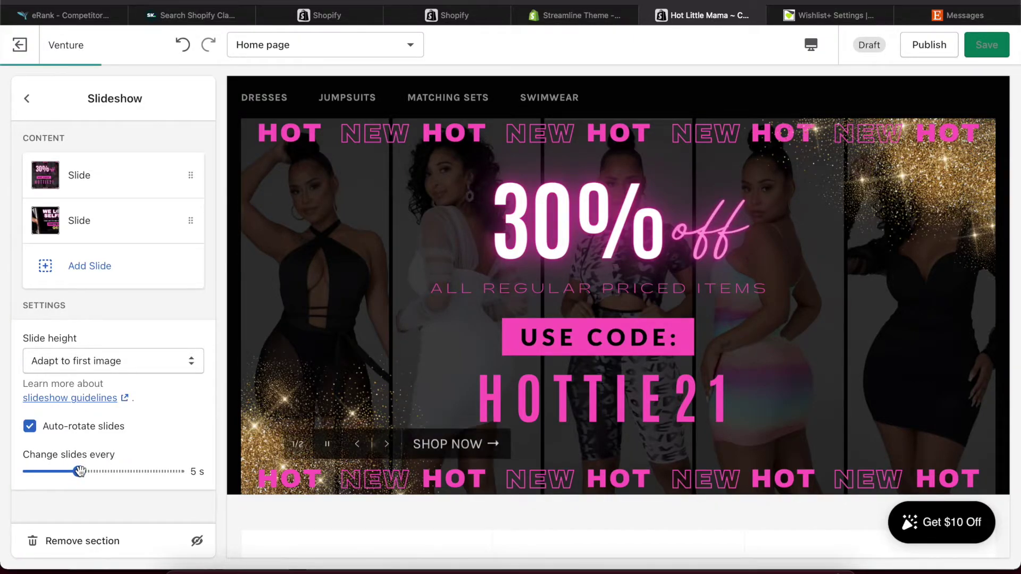
drag(80, 472, 13, 475)
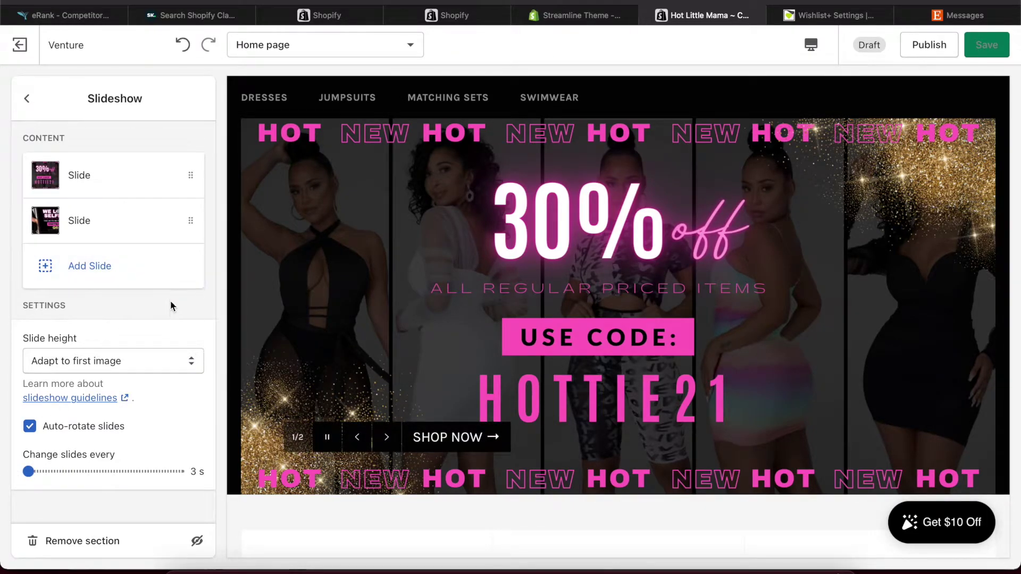
click(977, 47)
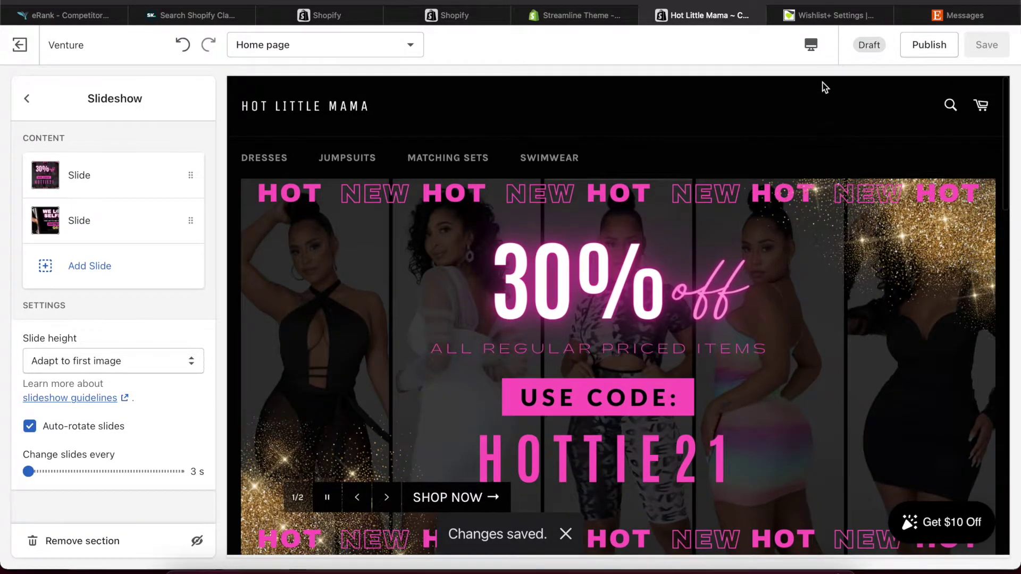
Step: Preview the homepage in Mobile layout and cycle through both slideshow banners
click(816, 47)
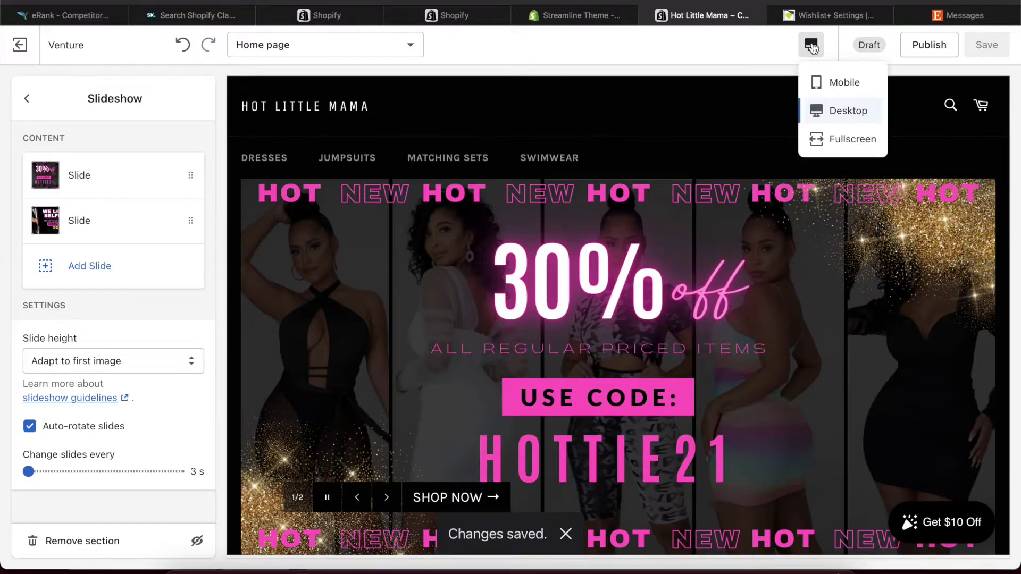
click(817, 85)
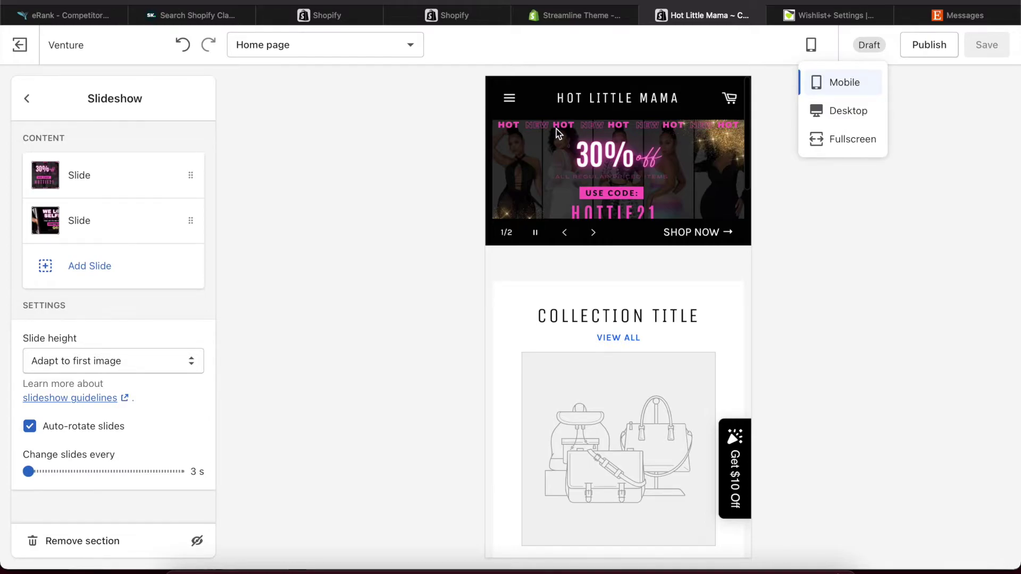
scroll(557, 217, down, 2)
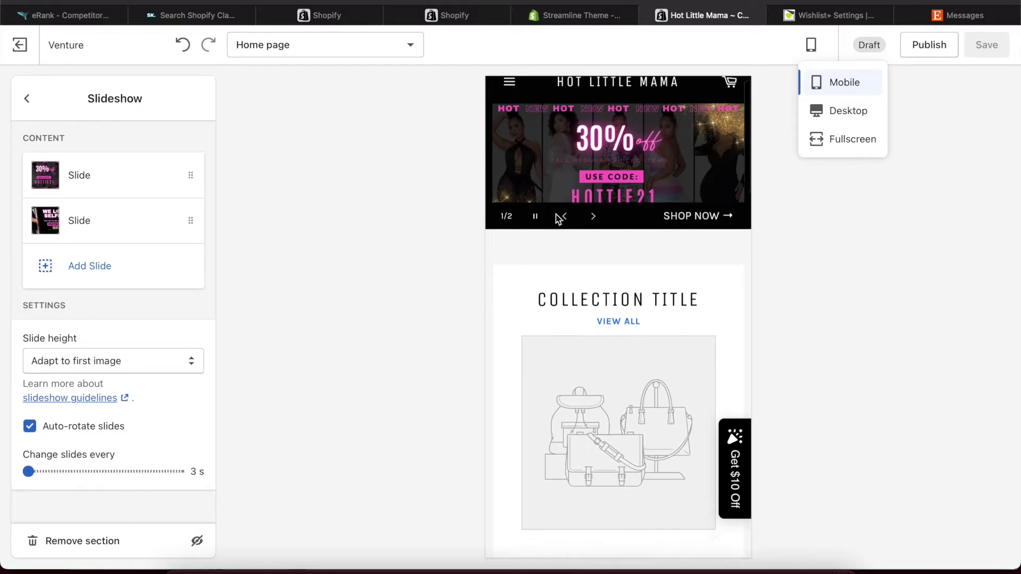
scroll(556, 219, up, 2)
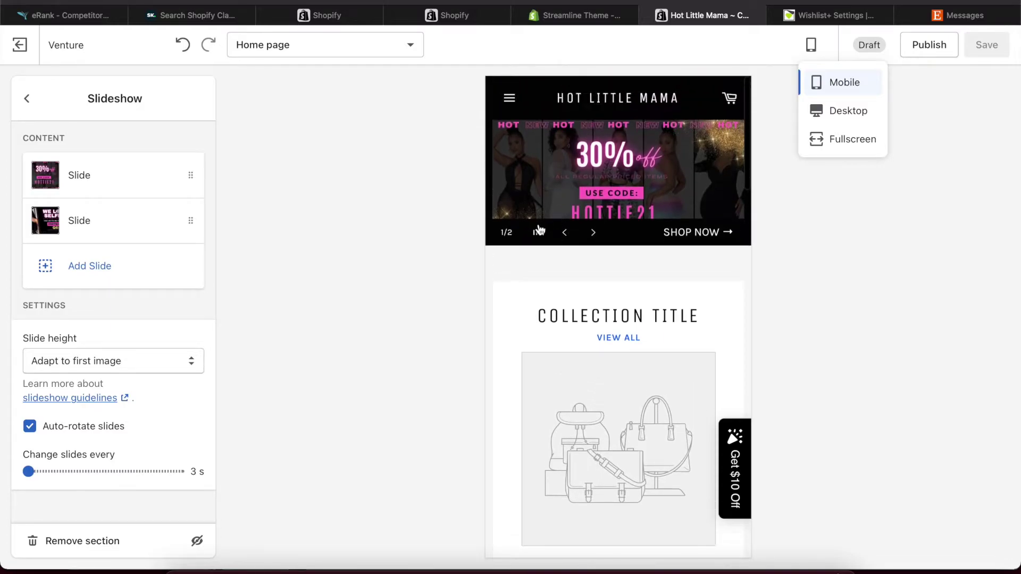
click(592, 236)
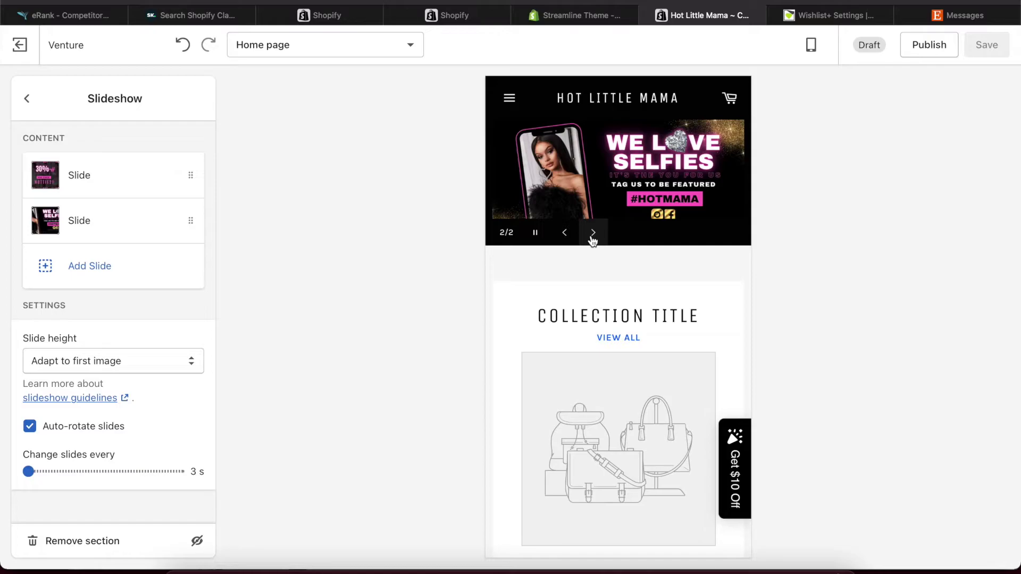
click(592, 238)
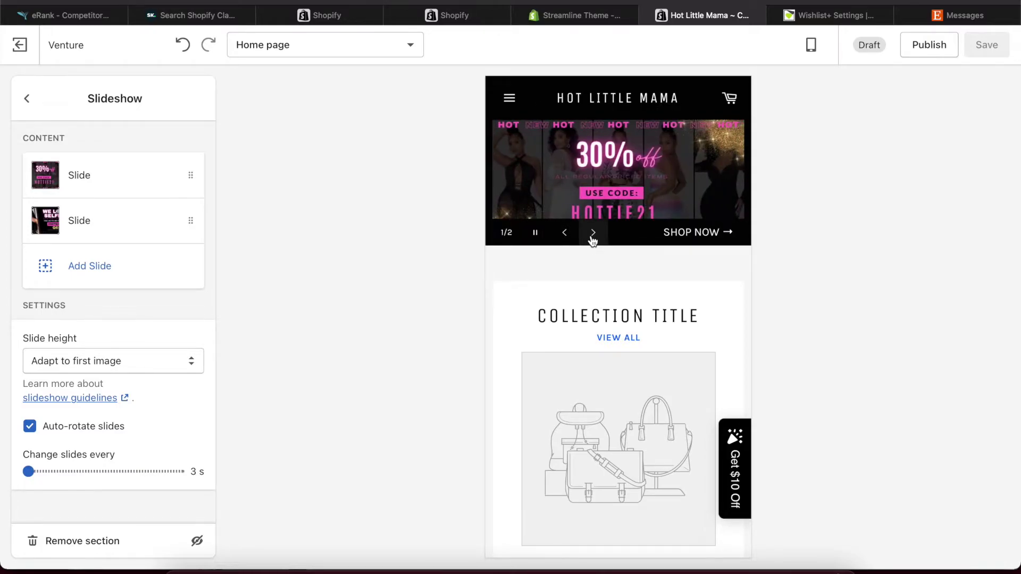
click(592, 234)
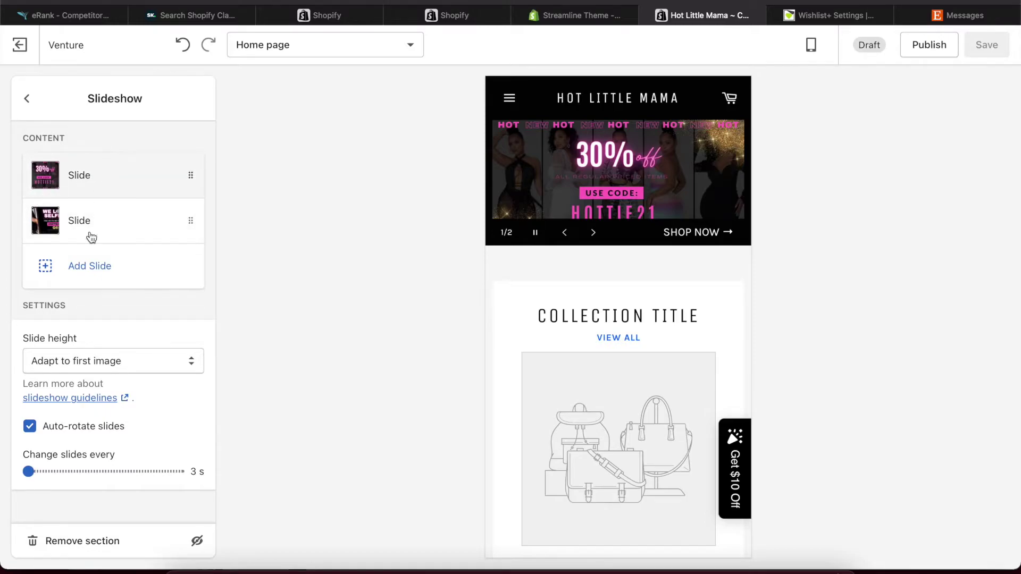
Step: Replace the second slide's We Love Selfies image with the pastel-dress model photo
click(79, 365)
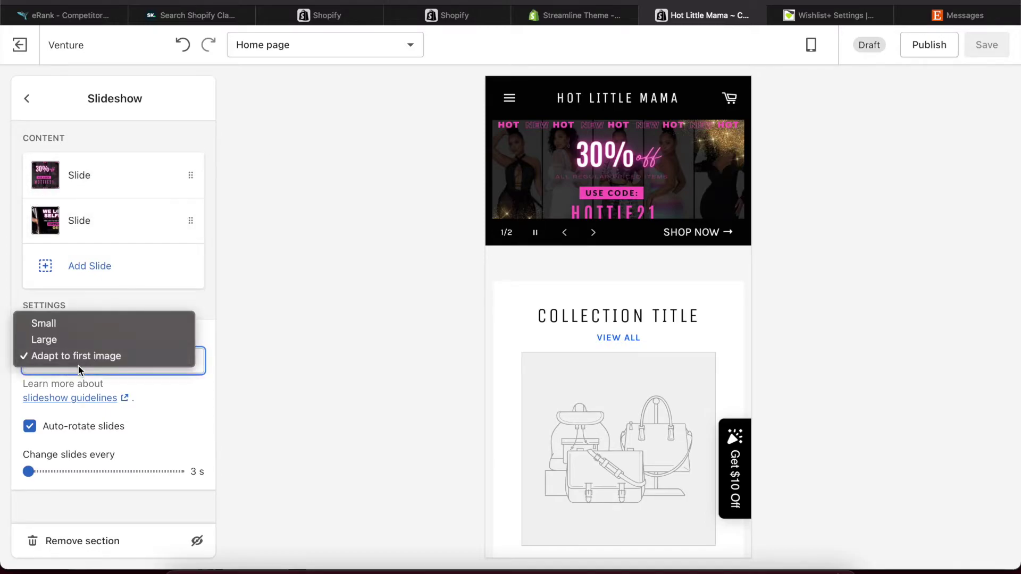
click(161, 312)
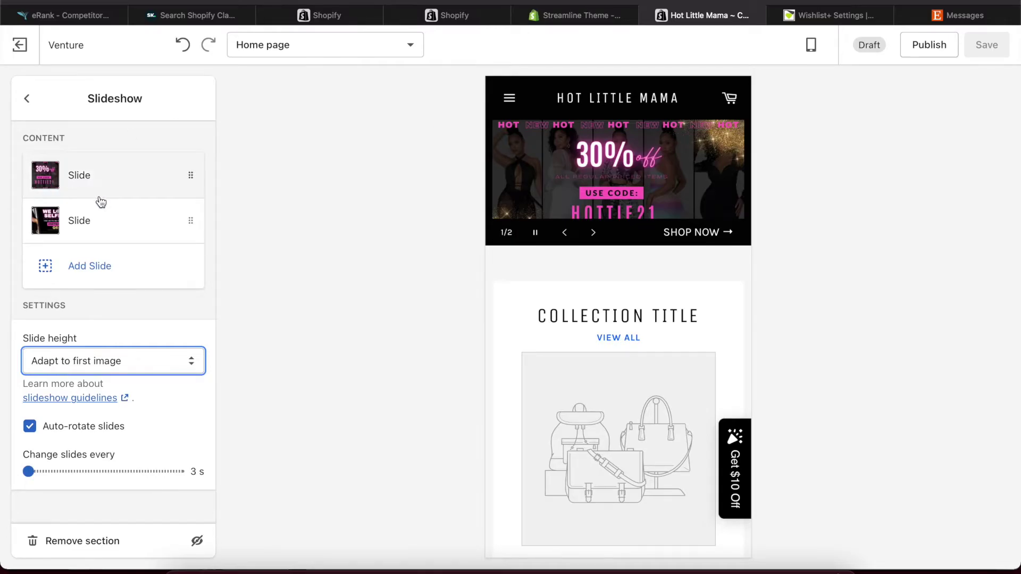
click(92, 218)
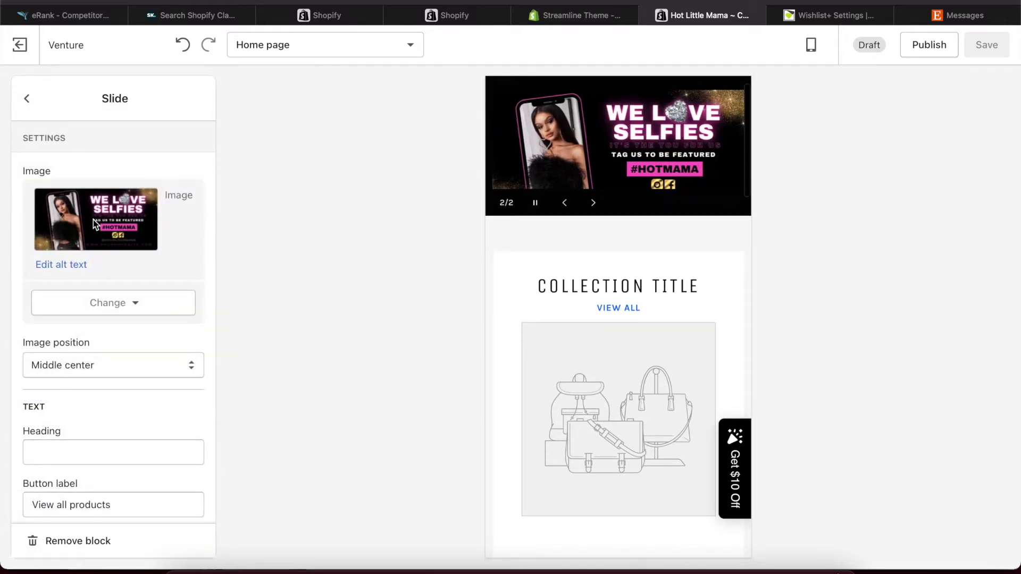
click(75, 303)
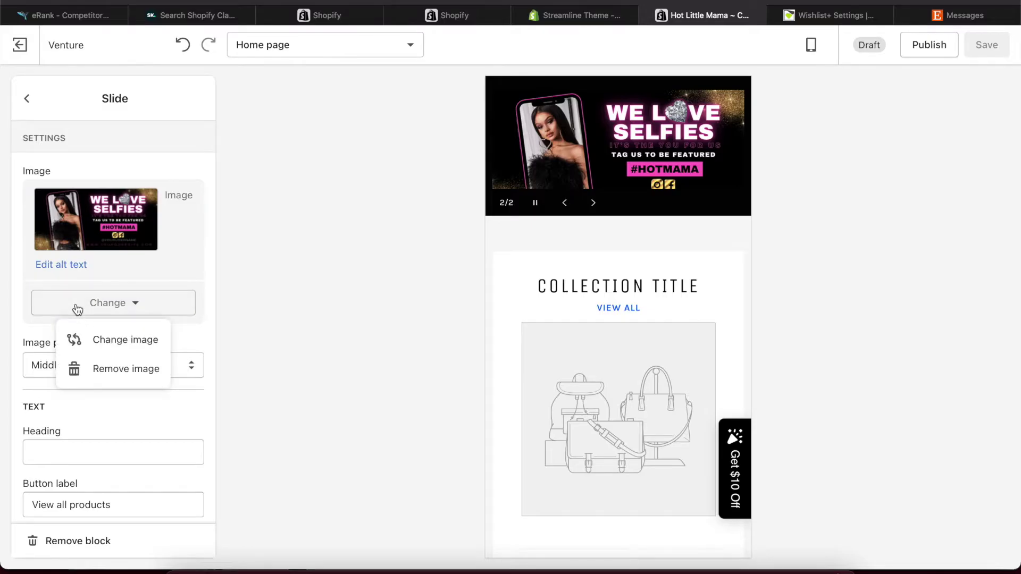
click(77, 344)
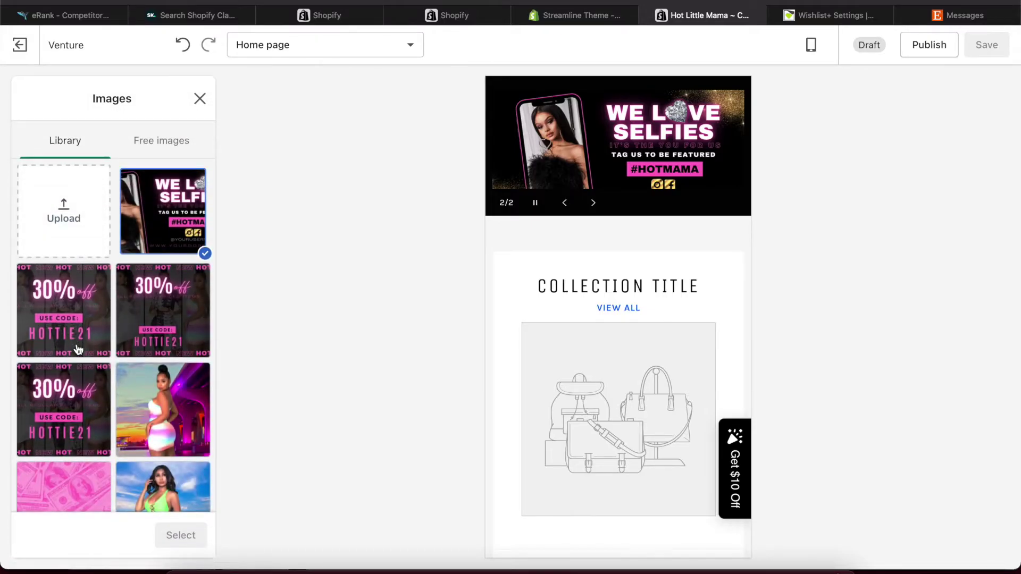
scroll(77, 348, down, 4)
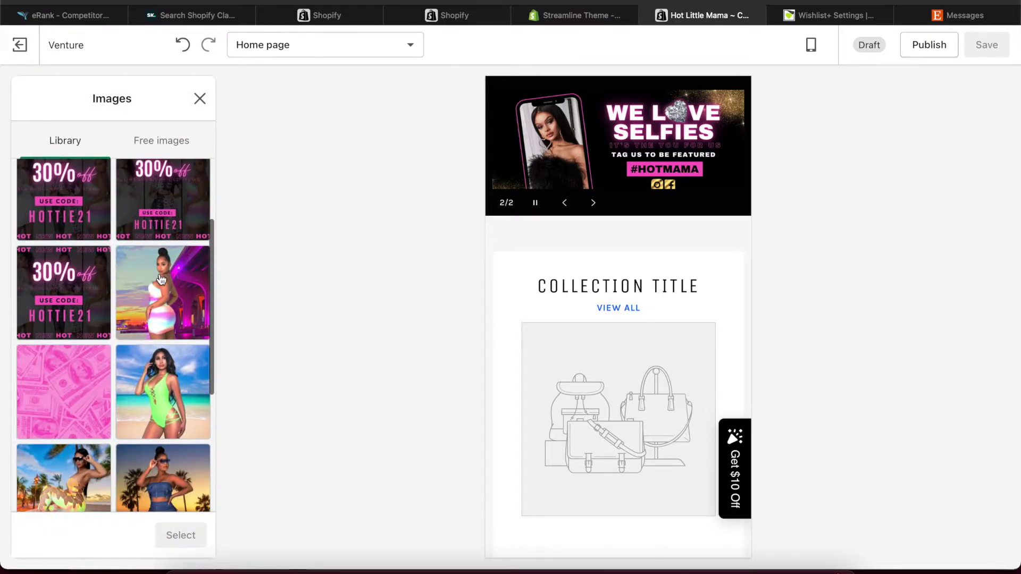
click(161, 279)
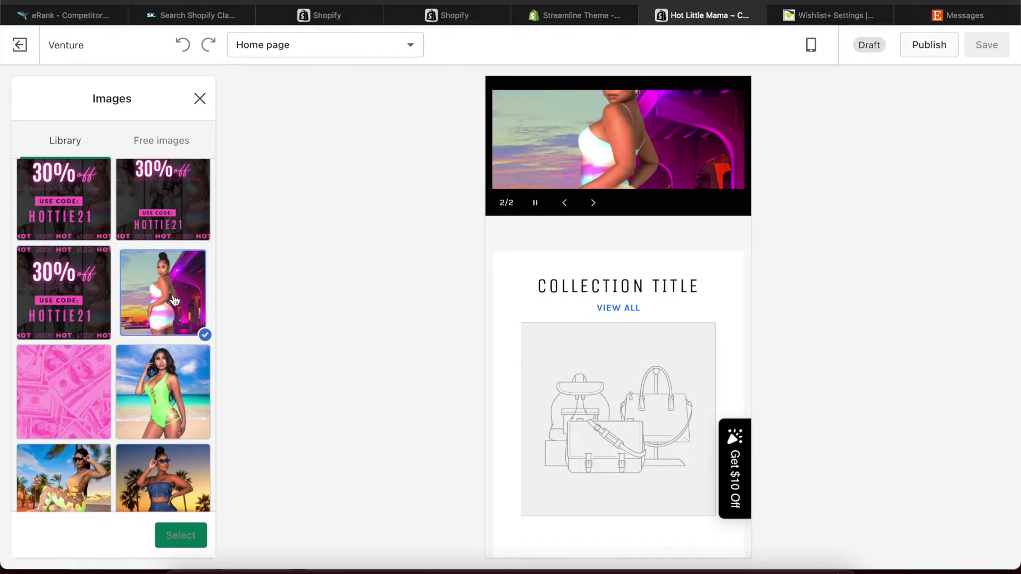
click(179, 535)
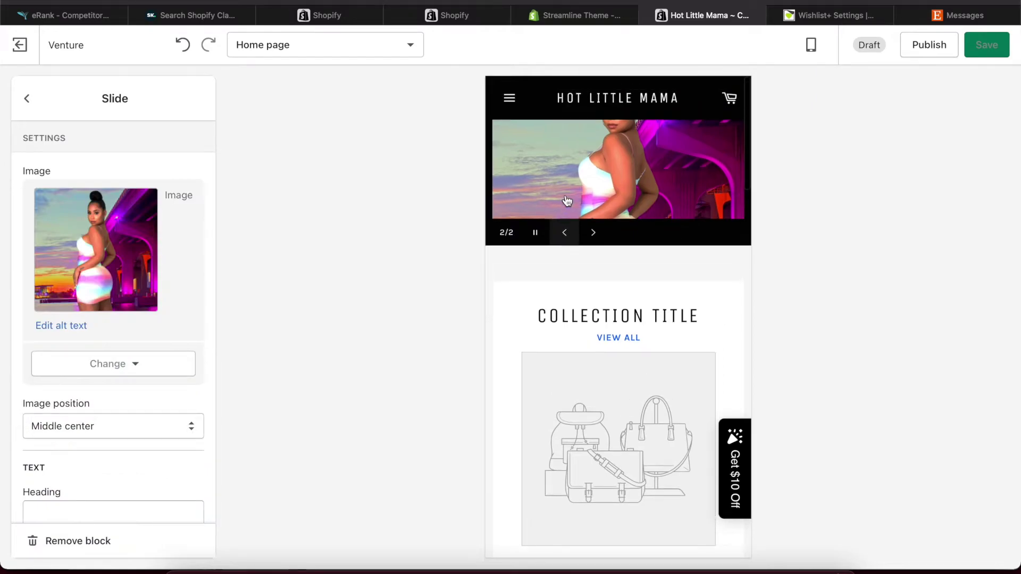
Step: Flip through both slides in the preview and return to the slide list
click(593, 237)
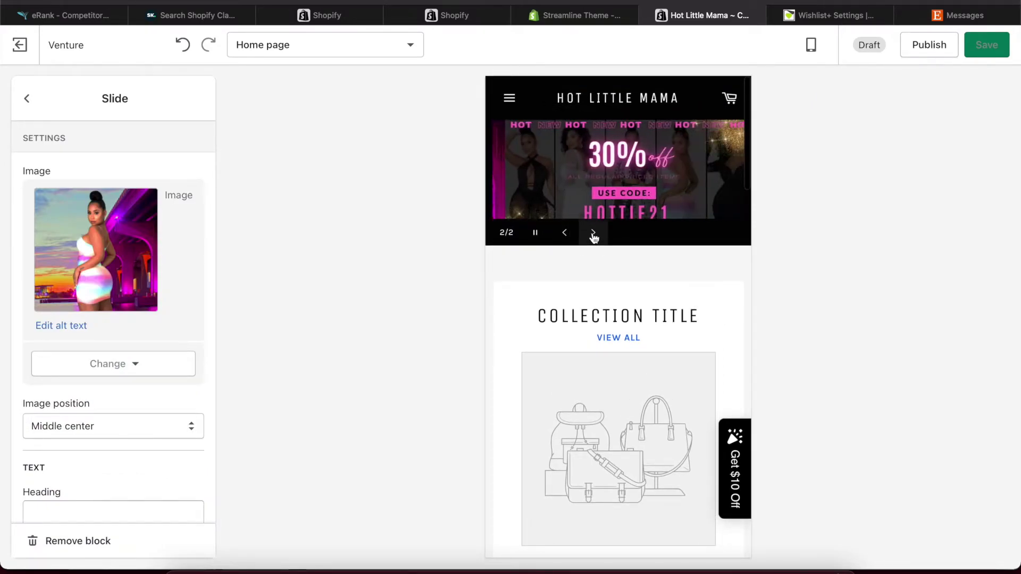
click(567, 238)
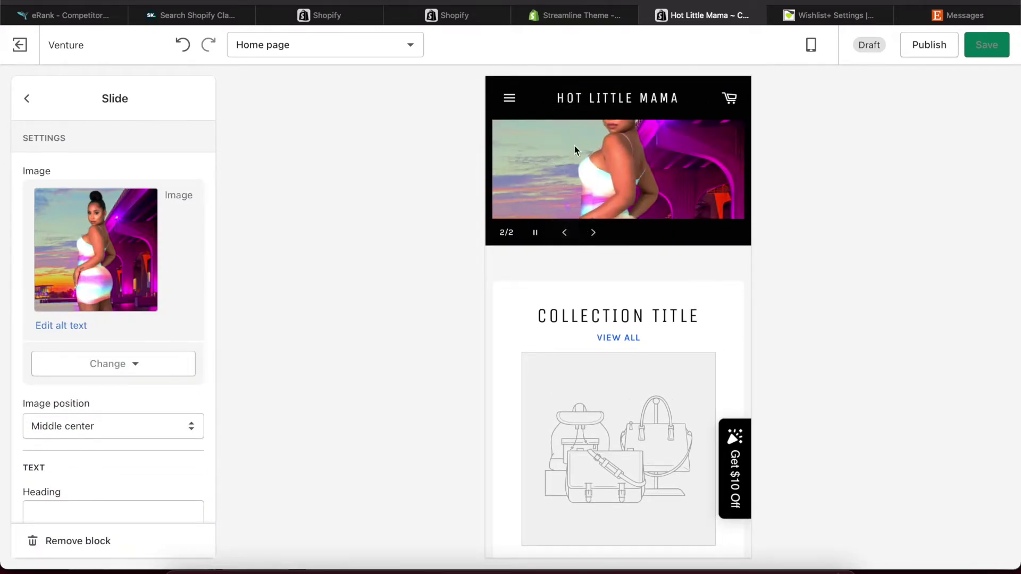
click(565, 234)
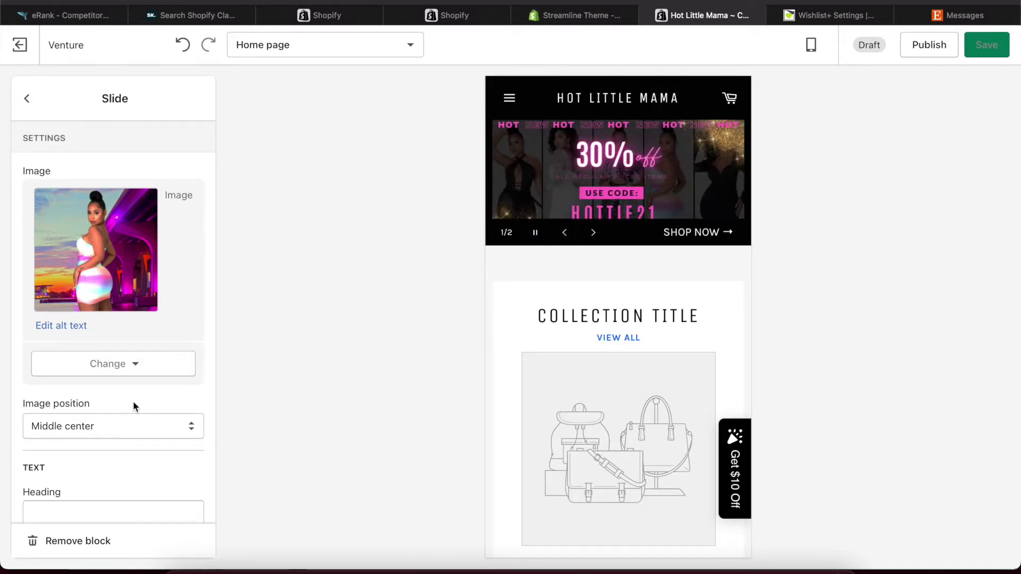
click(27, 99)
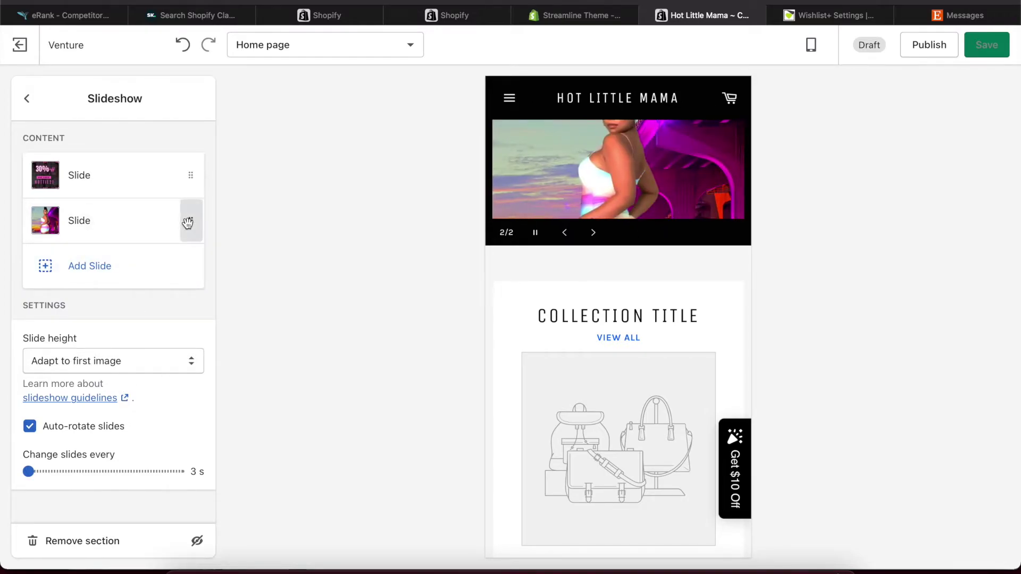
Step: Drag the pastel-dress slide above the 30% off slide and preview the new order
drag(188, 223, 188, 171)
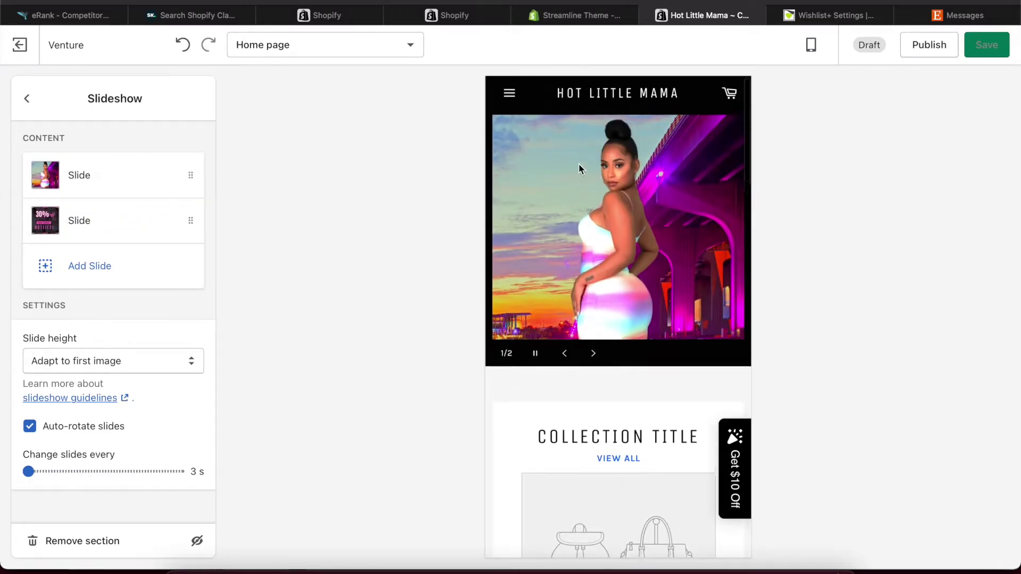
scroll(579, 169, up, 1)
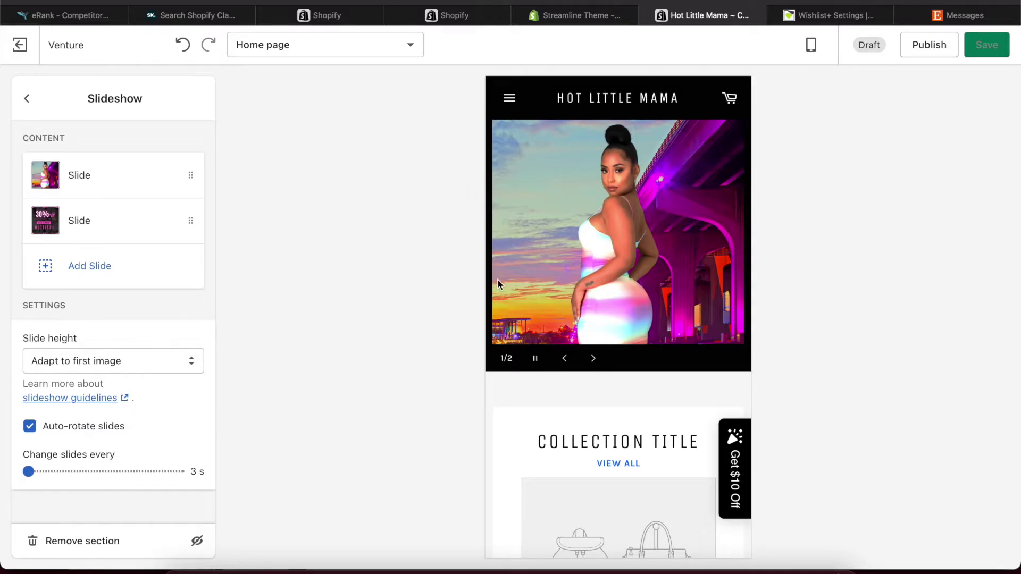
click(593, 359)
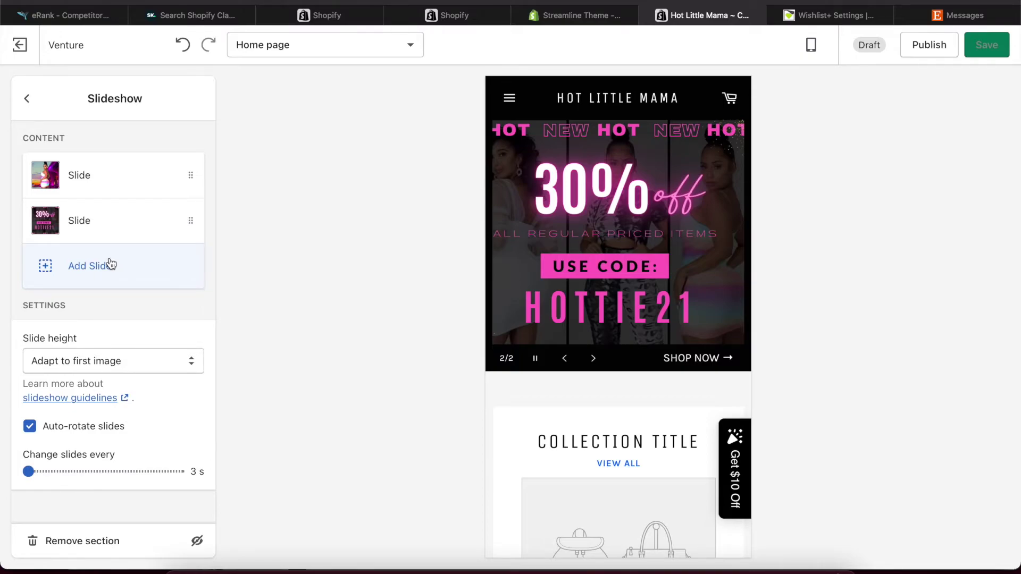
click(93, 362)
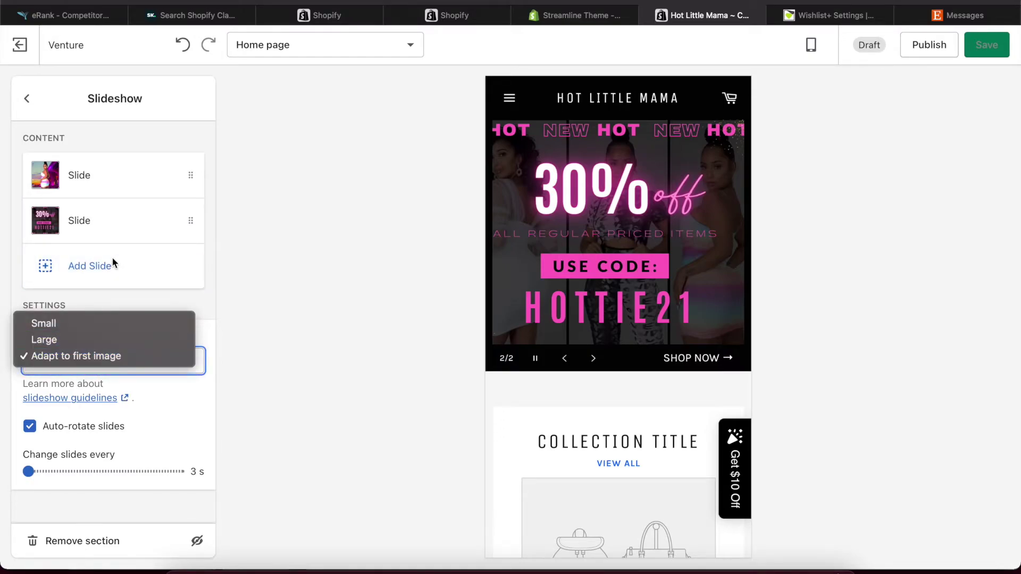
click(168, 291)
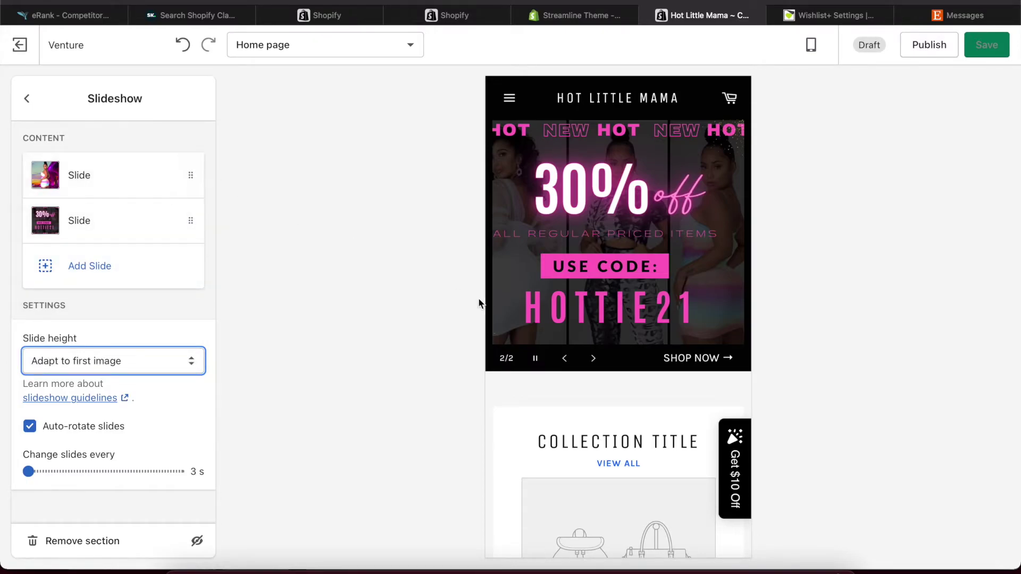
click(593, 358)
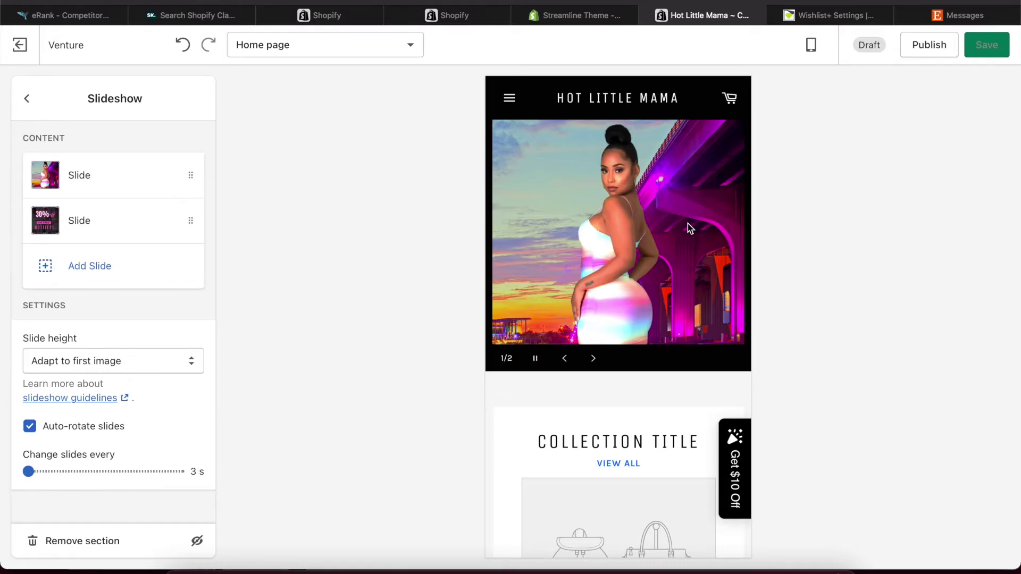
click(811, 45)
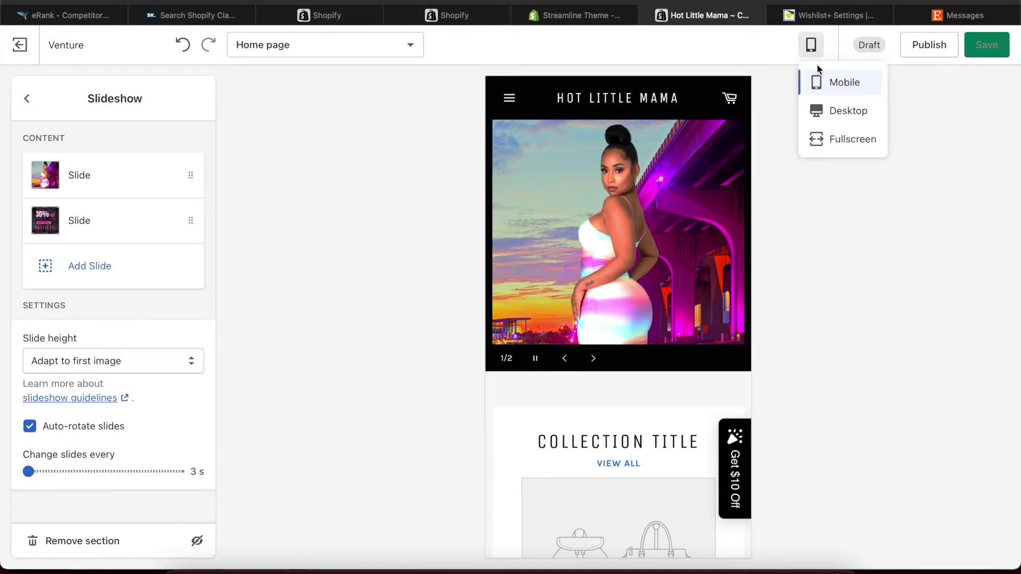
Step: Preview the store in desktop, then mobile layout, and open the first slide's settings
click(829, 114)
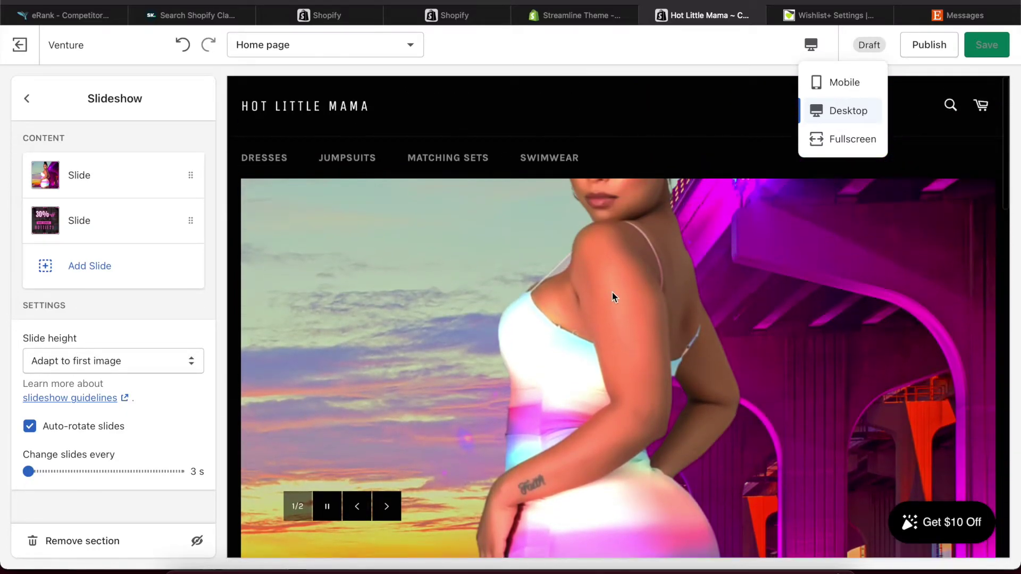
scroll(614, 296, down, 5)
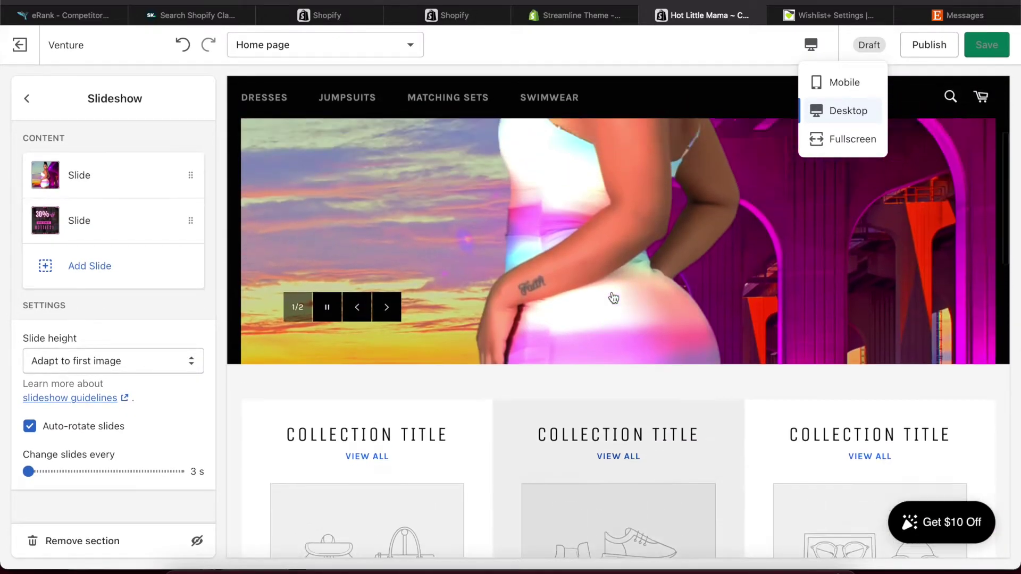
scroll(614, 296, up, 5)
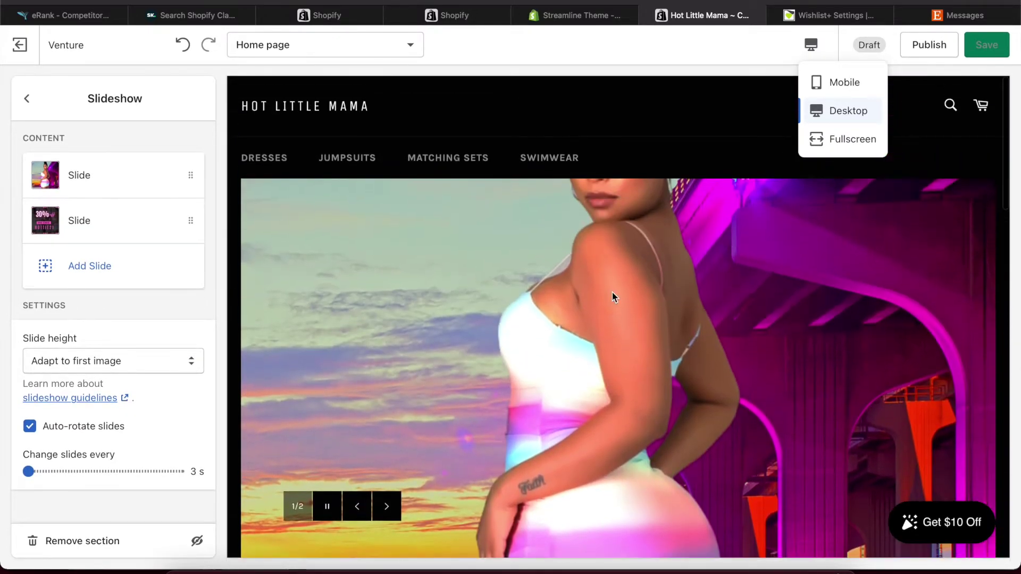
click(829, 80)
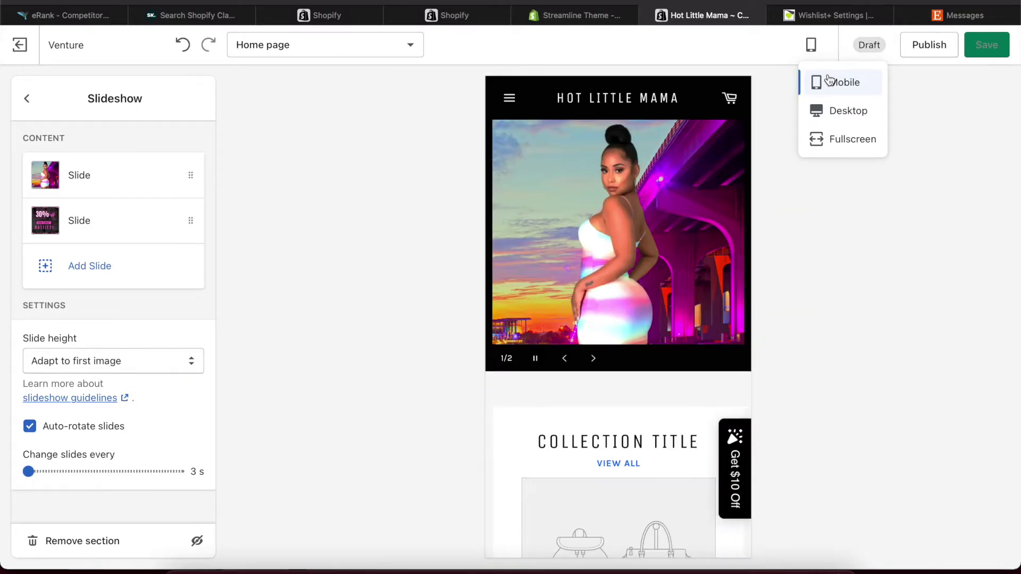
click(128, 189)
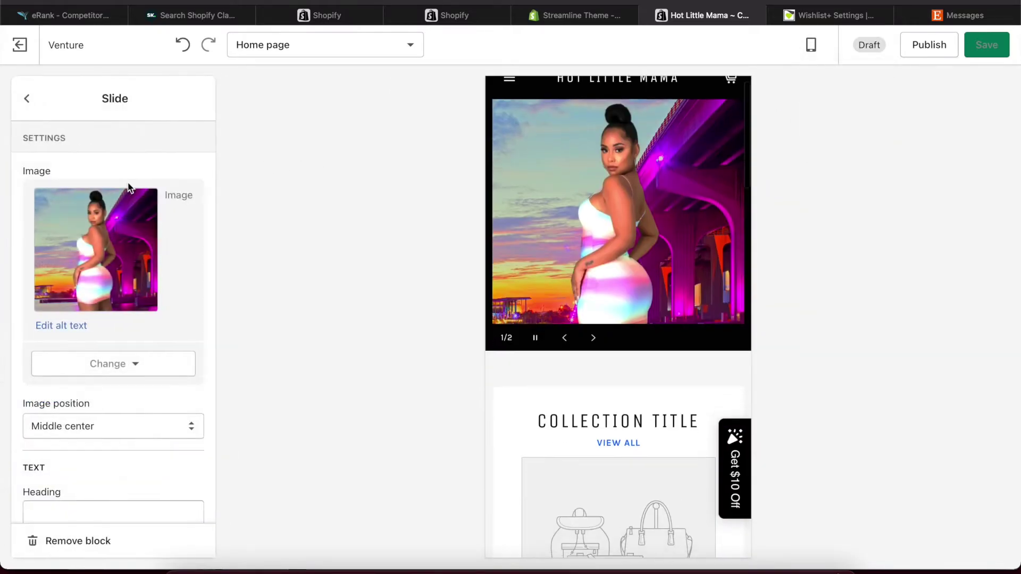
Step: Swap the first slide's image to the We Love Selfies banner and preview it in desktop layout
click(134, 369)
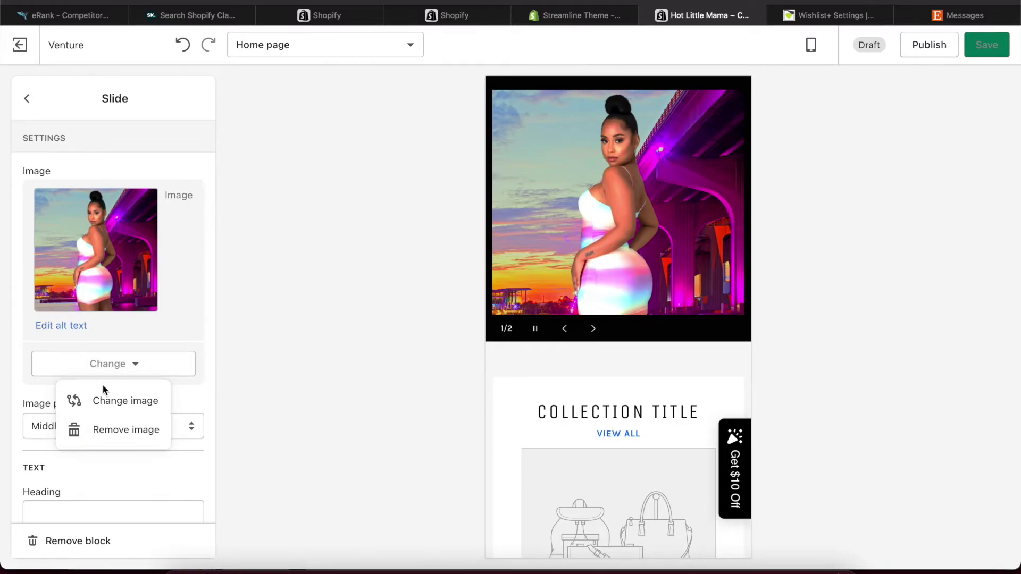
click(101, 401)
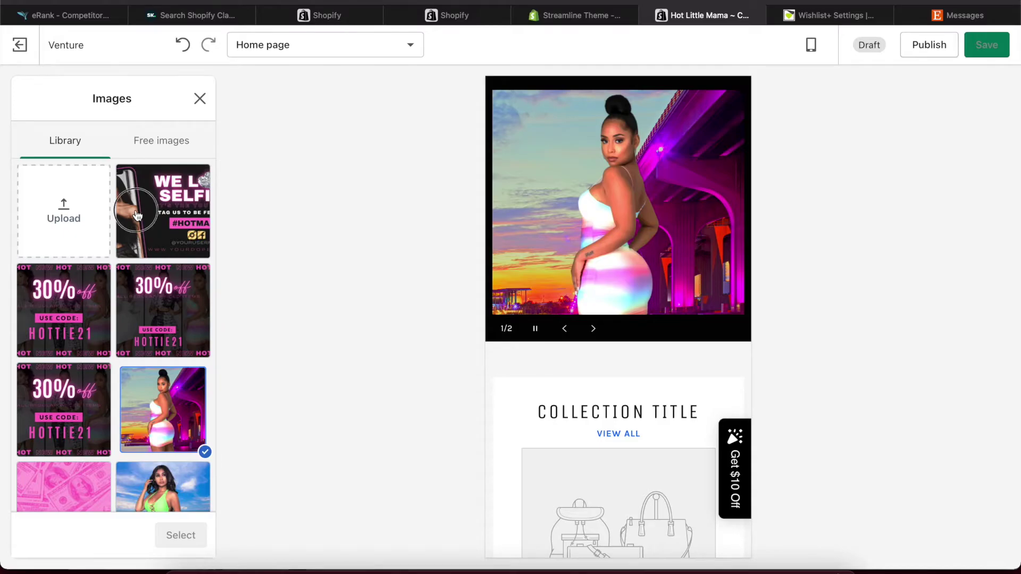
click(136, 216)
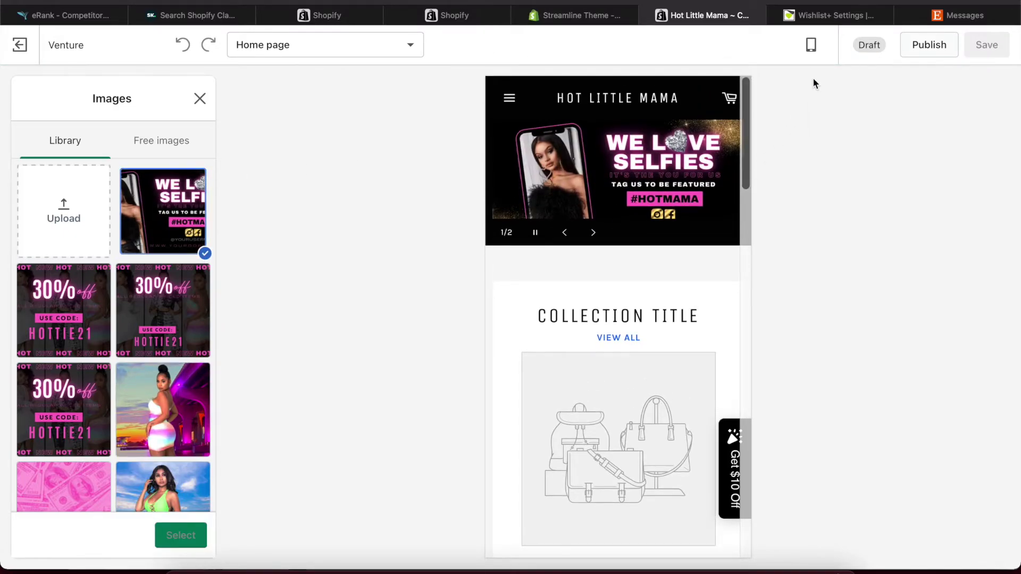
click(811, 45)
click(829, 114)
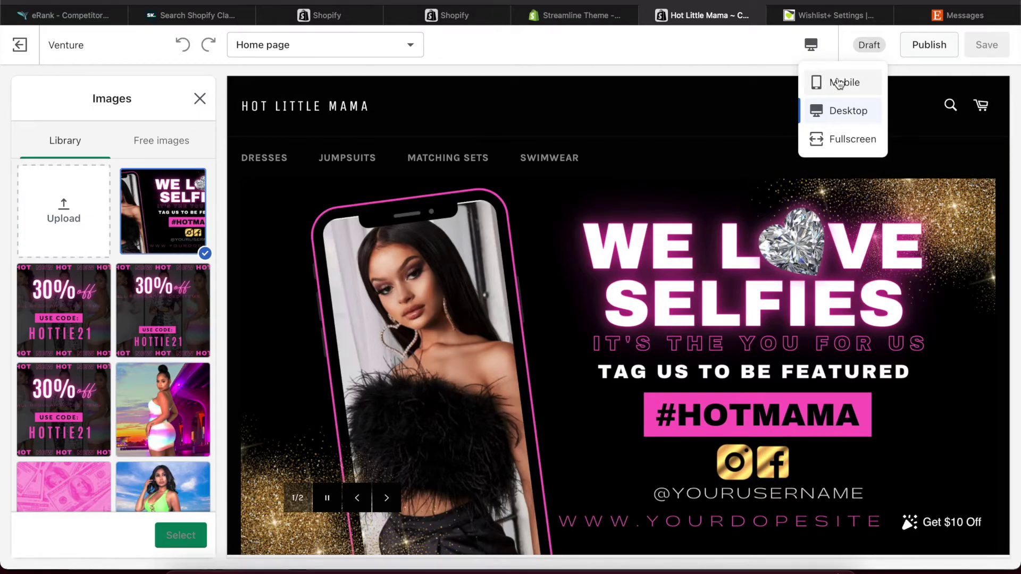
Step: Return the preview to mobile and advance to slide 2/2, the 30% off HOTTIE21 banner
scroll(643, 324, down, 2)
scroll(643, 325, up, 2)
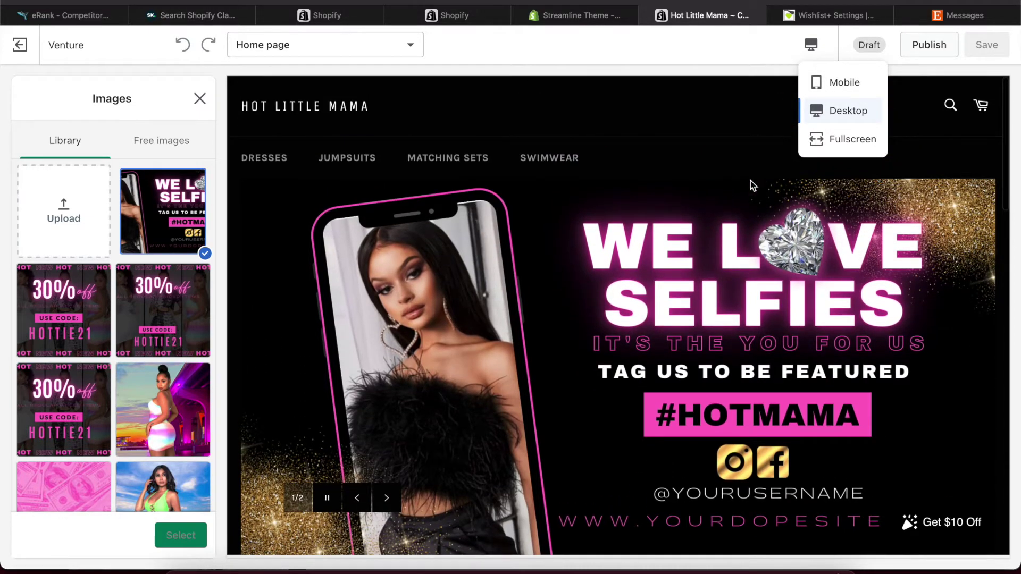
click(830, 89)
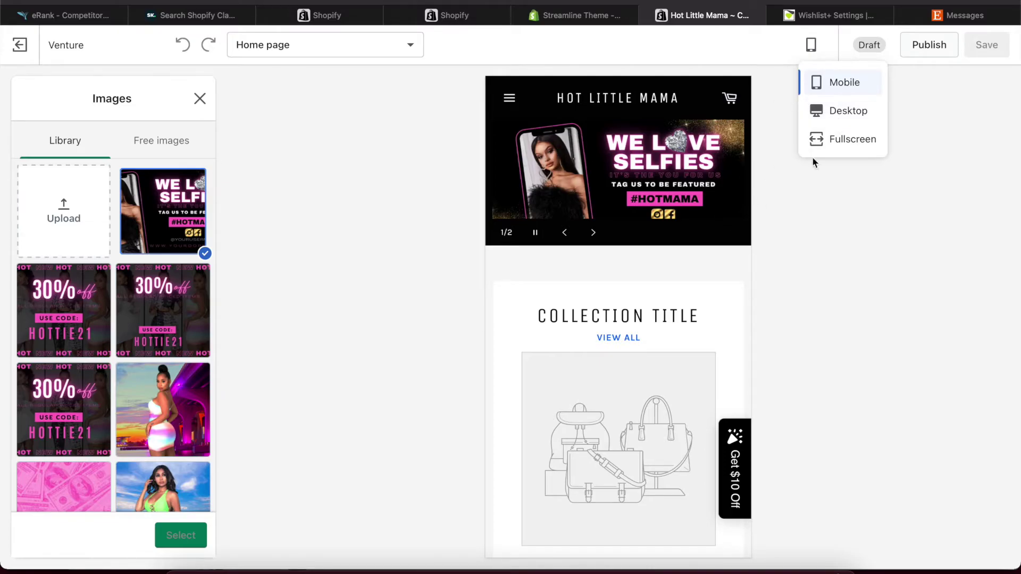
click(566, 233)
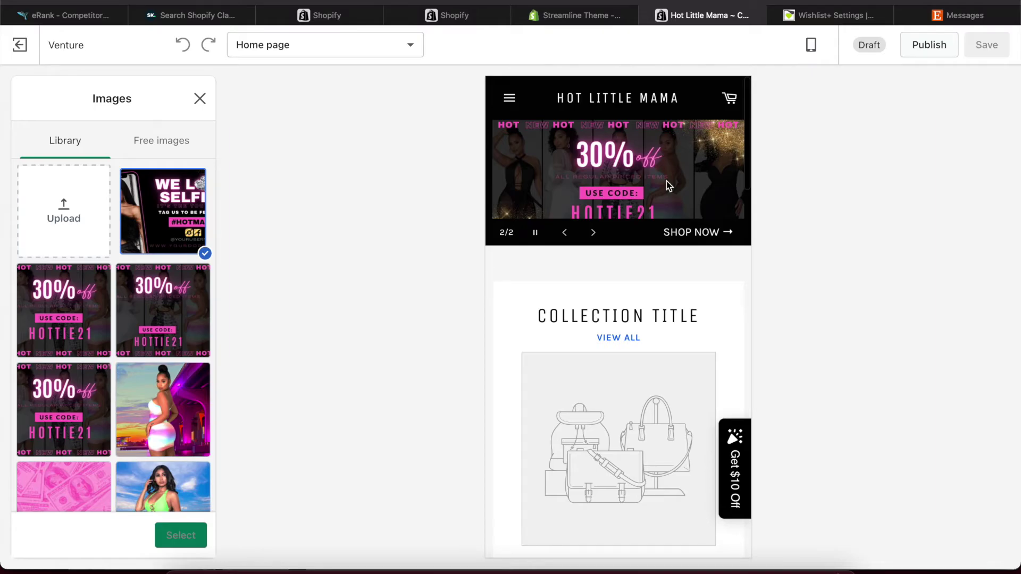
click(810, 44)
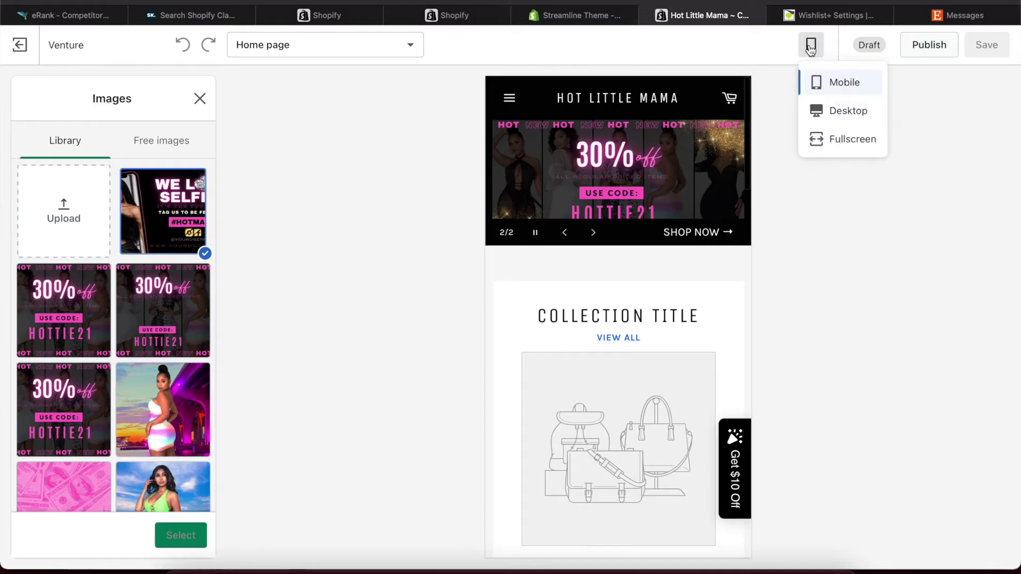
Step: Switch the store preview to desktop layout
click(833, 117)
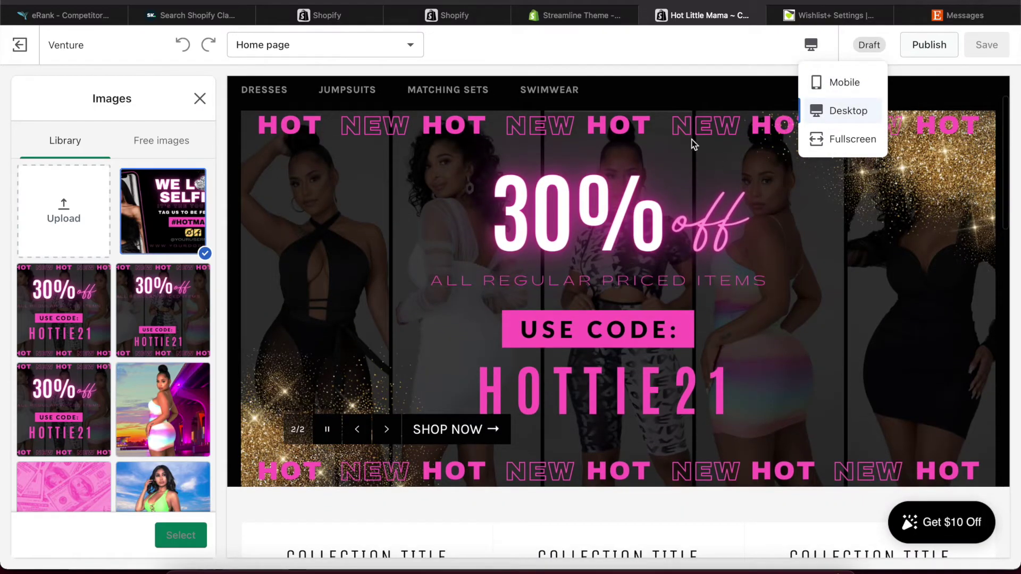
click(691, 56)
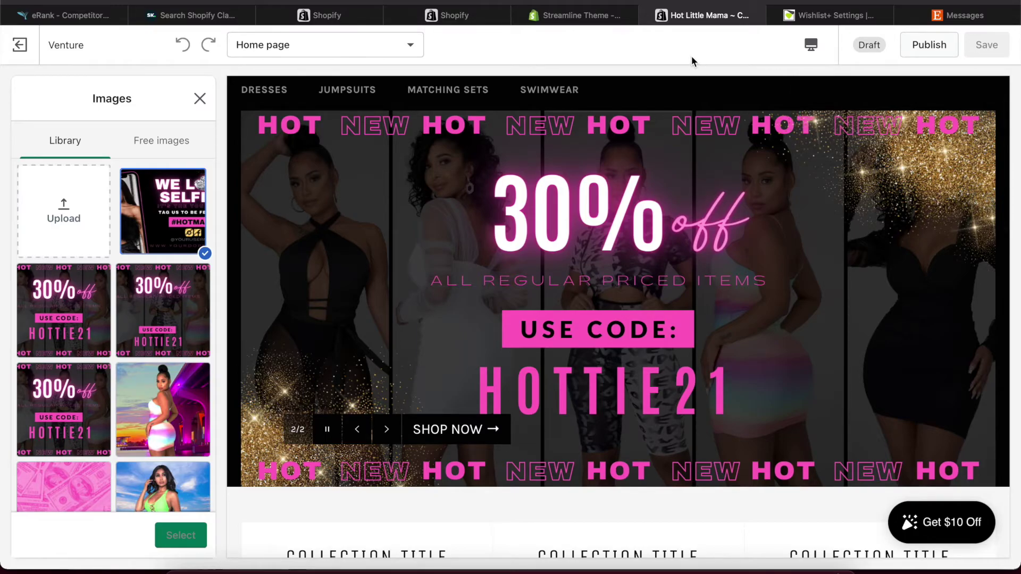
scroll(636, 210, up, 3)
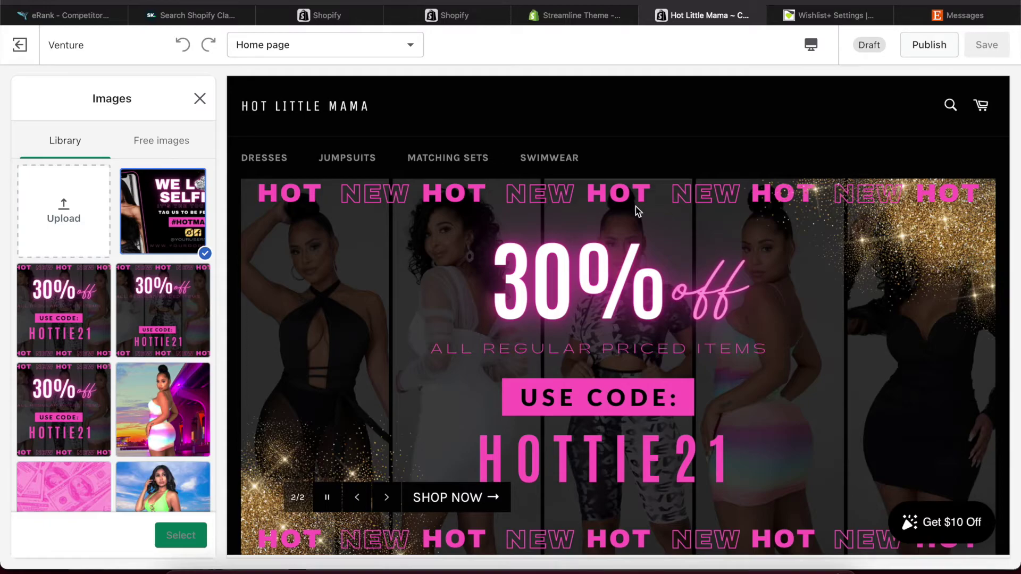
Step: Try the sunset model photo on the first slide, keep the selfie banner, then return to Canva
click(164, 185)
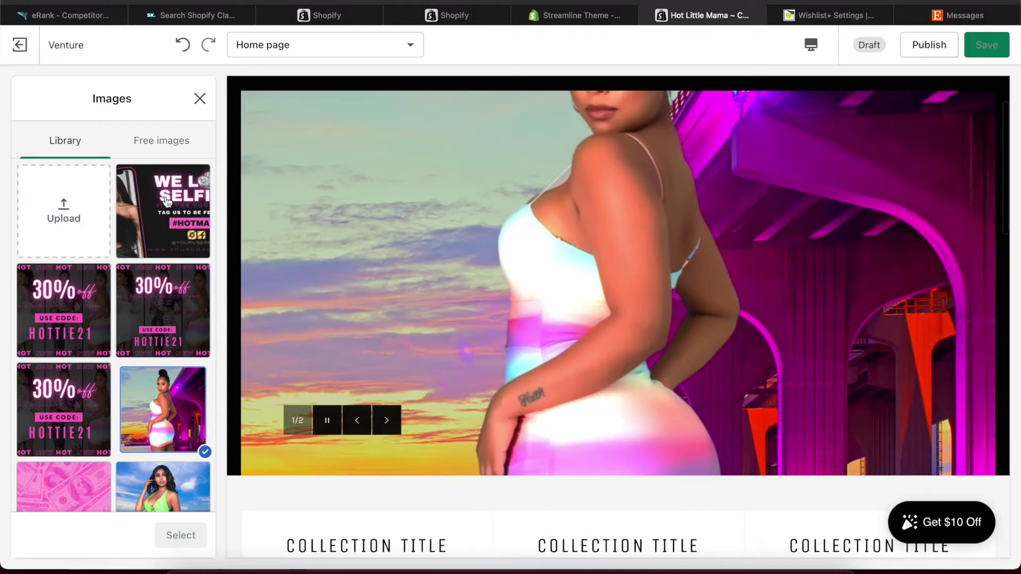
click(179, 197)
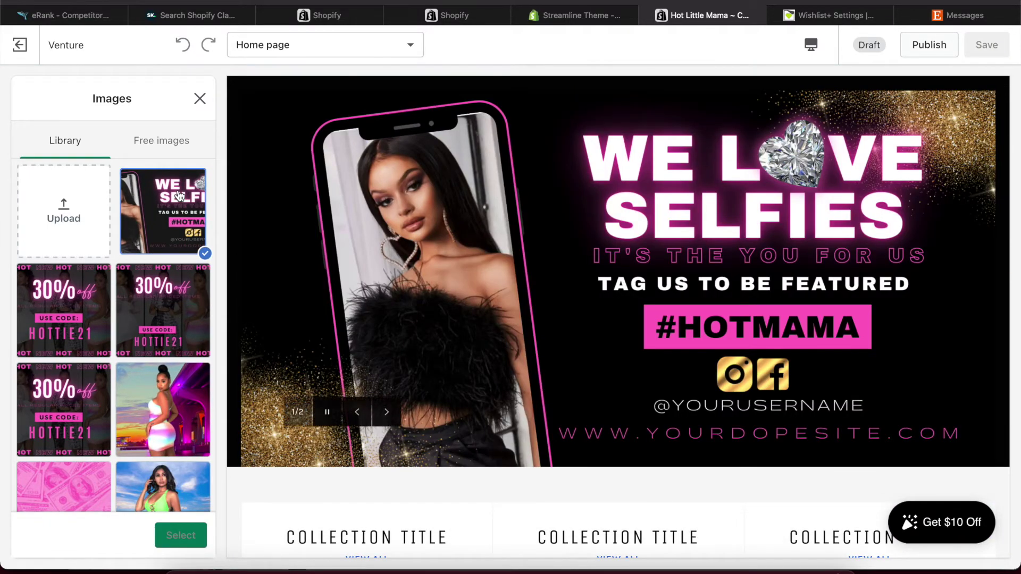
click(167, 540)
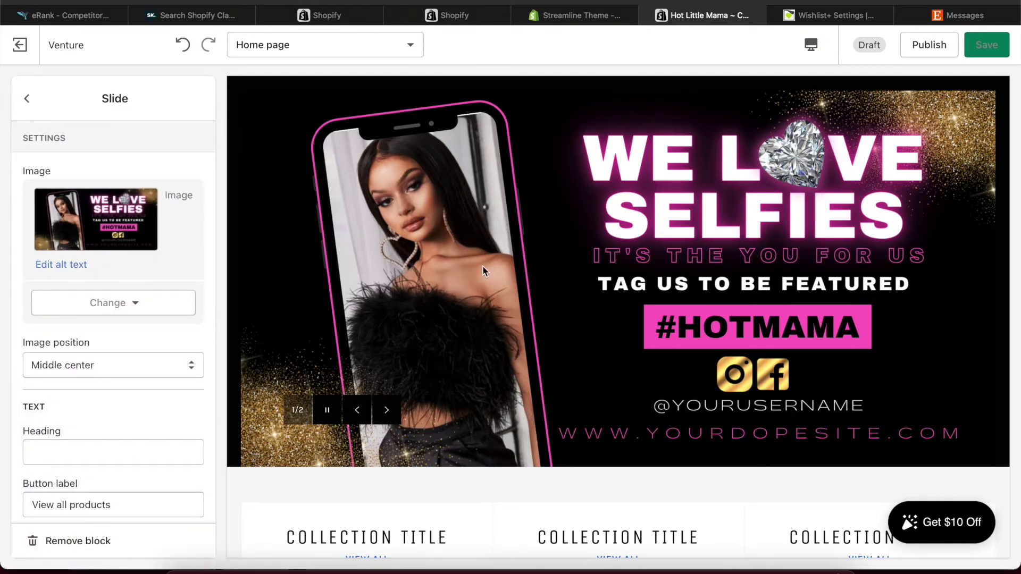
click(702, 561)
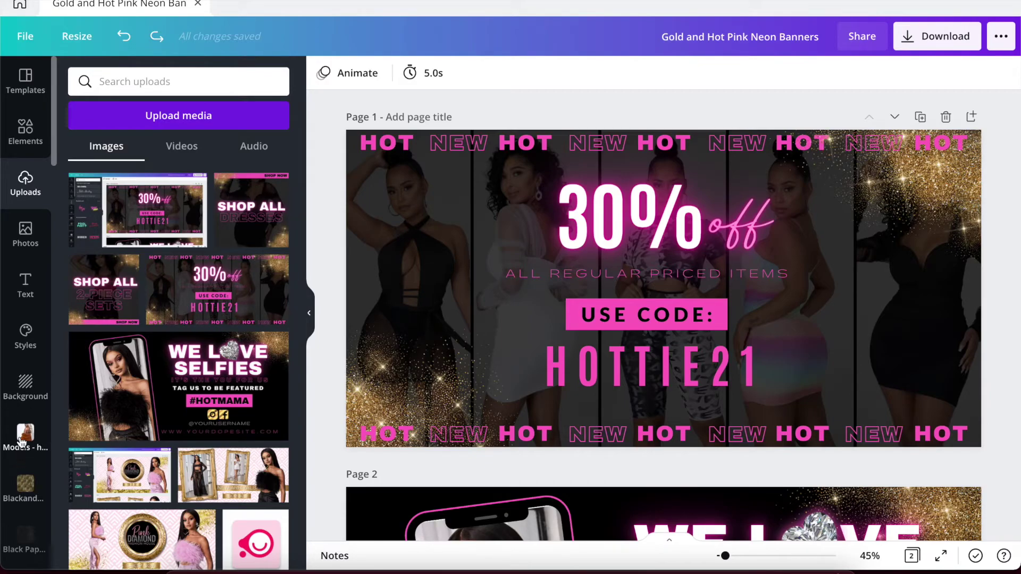
Step: From the Models 2 folder, place the pink, black off-shoulder and floral dress photos in the first three frames
scroll(22, 441, down, 5)
click(14, 379)
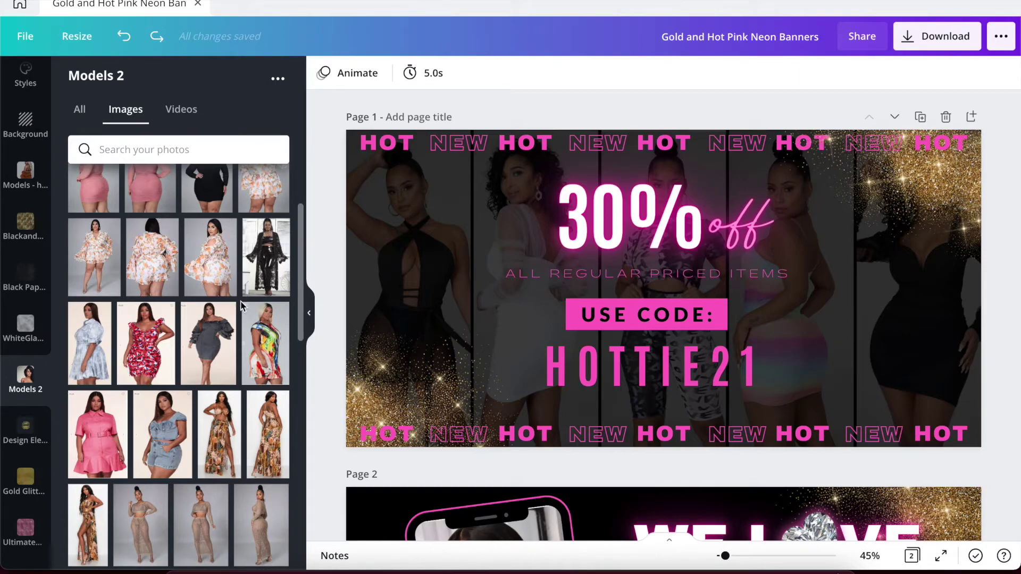
scroll(241, 306, up, 3)
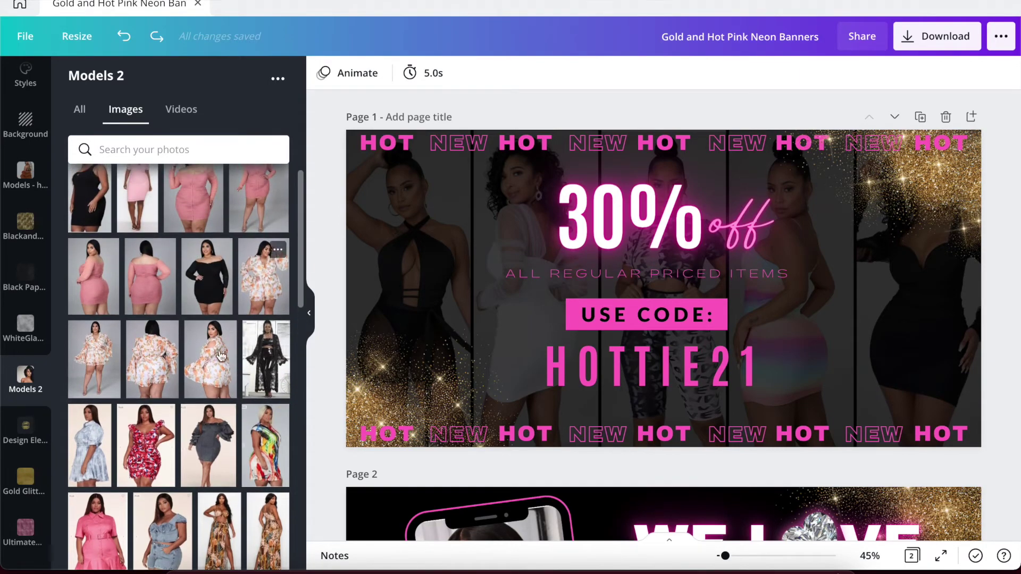
scroll(221, 355, up, 1)
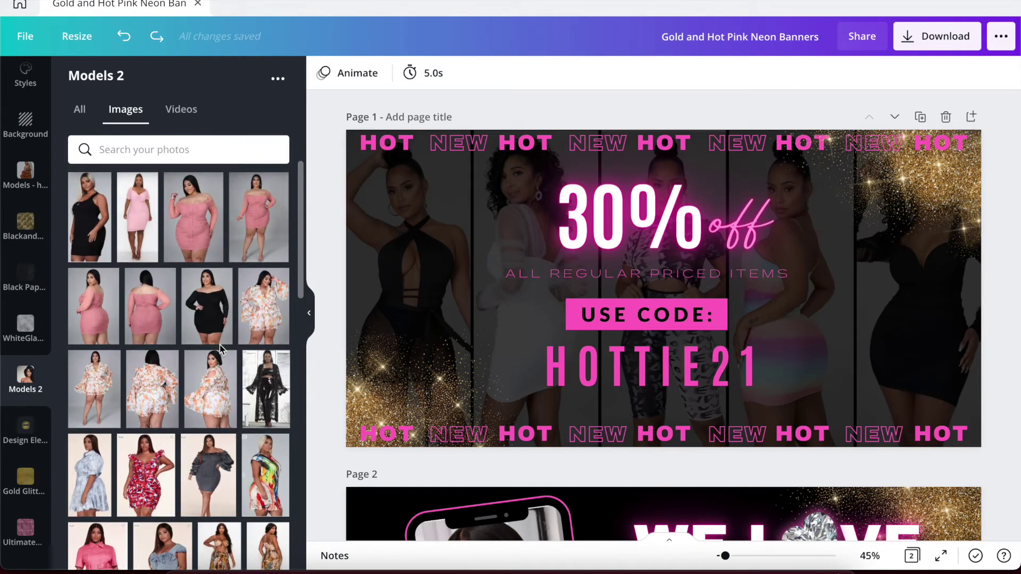
drag(200, 229, 364, 234)
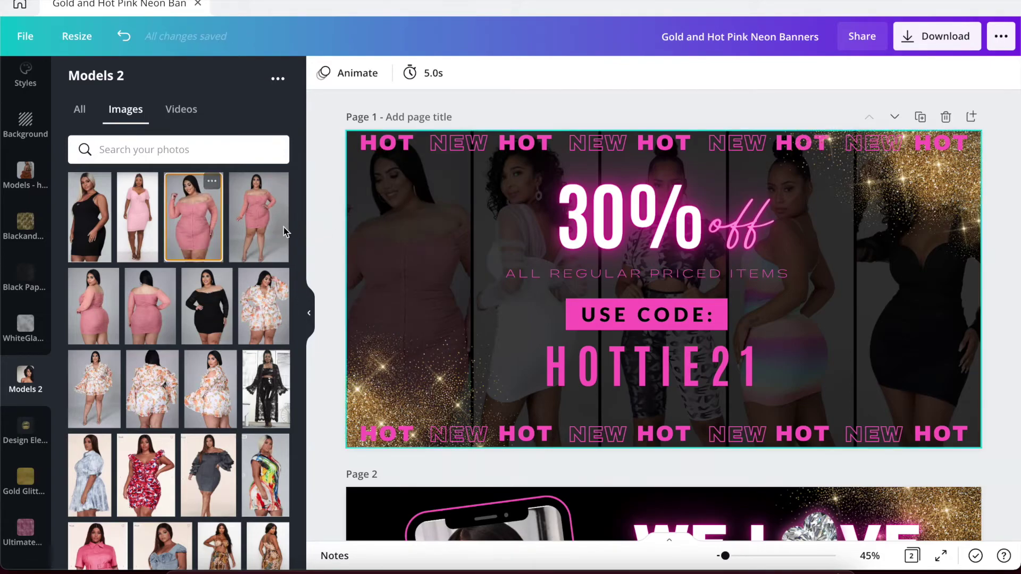
drag(198, 326, 483, 210)
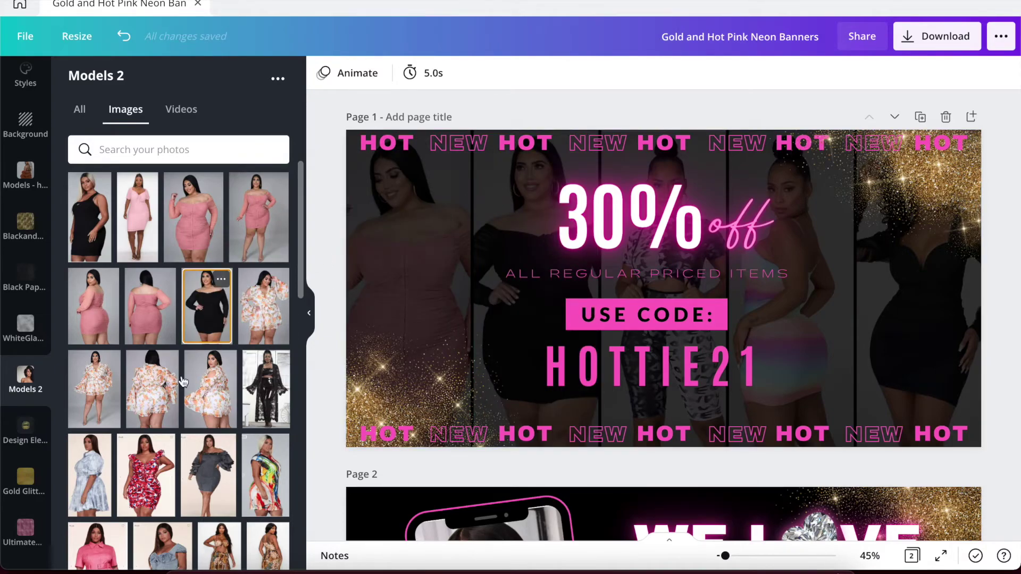
drag(157, 400, 680, 410)
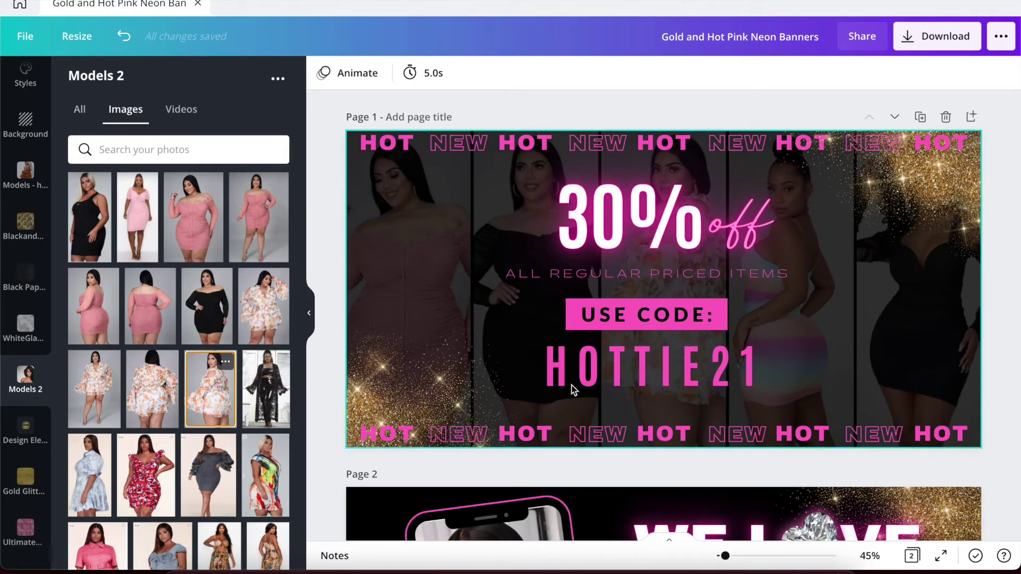
Step: Fill the last two frames with the red floral dress and denim outfit photos
scroll(226, 452, down, 3)
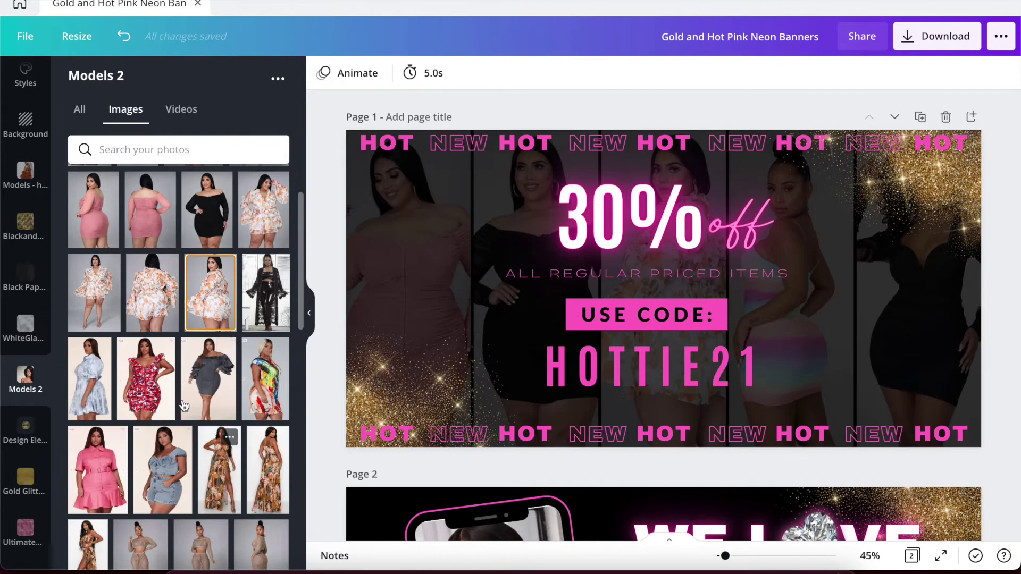
drag(164, 357, 817, 326)
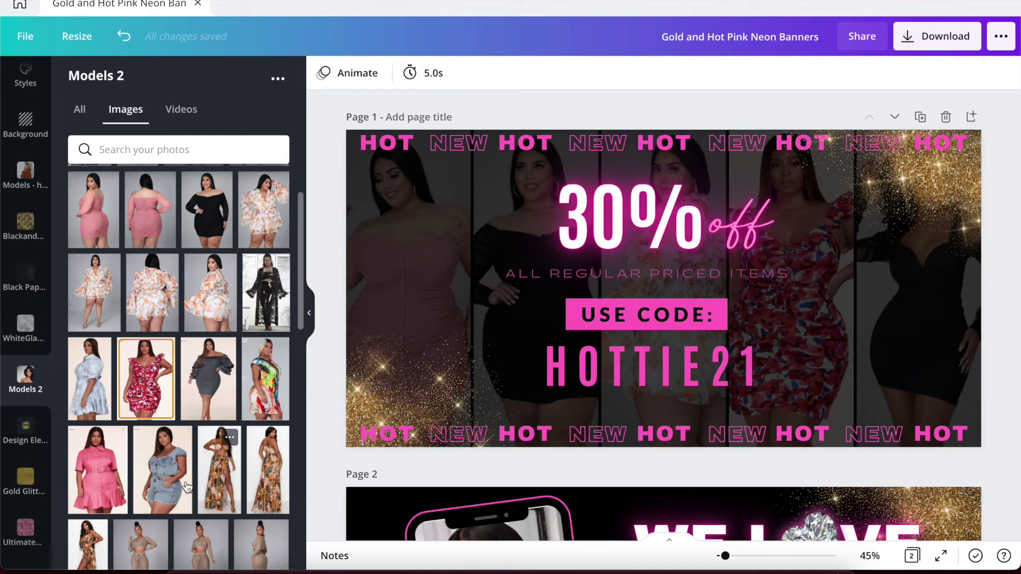
drag(162, 475, 897, 362)
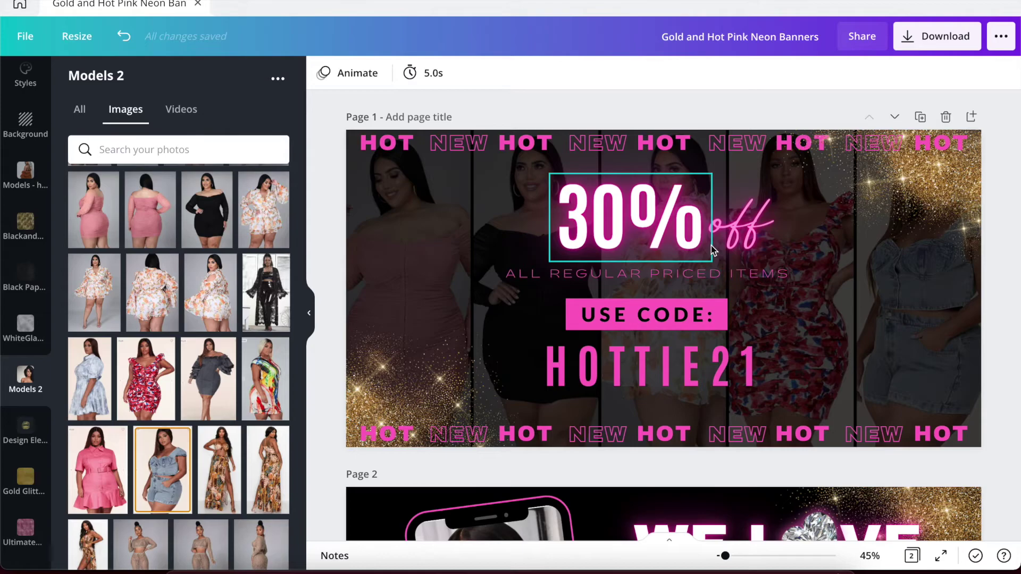
click(683, 244)
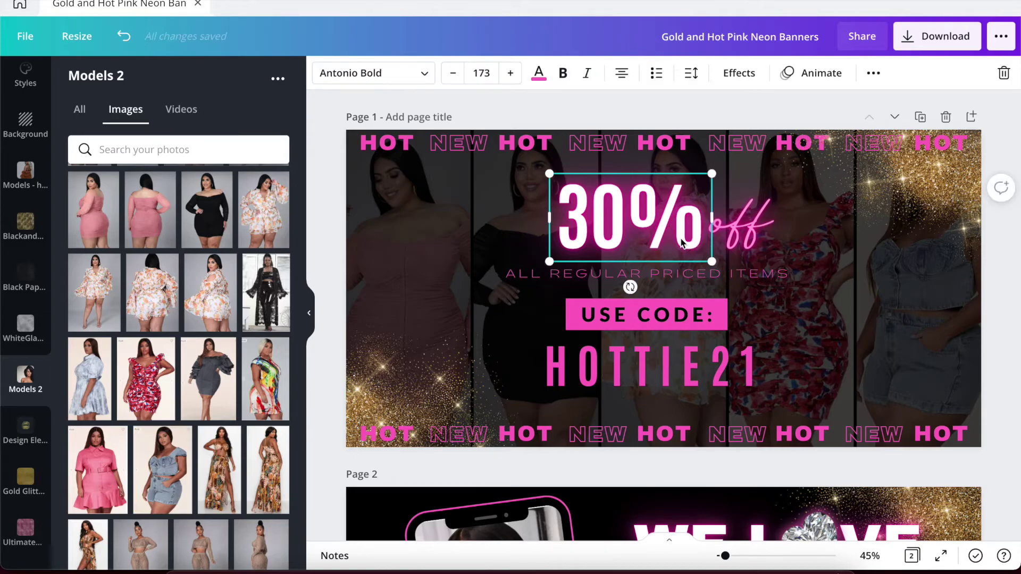
click(538, 72)
Step: Make the 30% text Lime and apply that colour to all pink elements on every page
scroll(304, 260, down, 4)
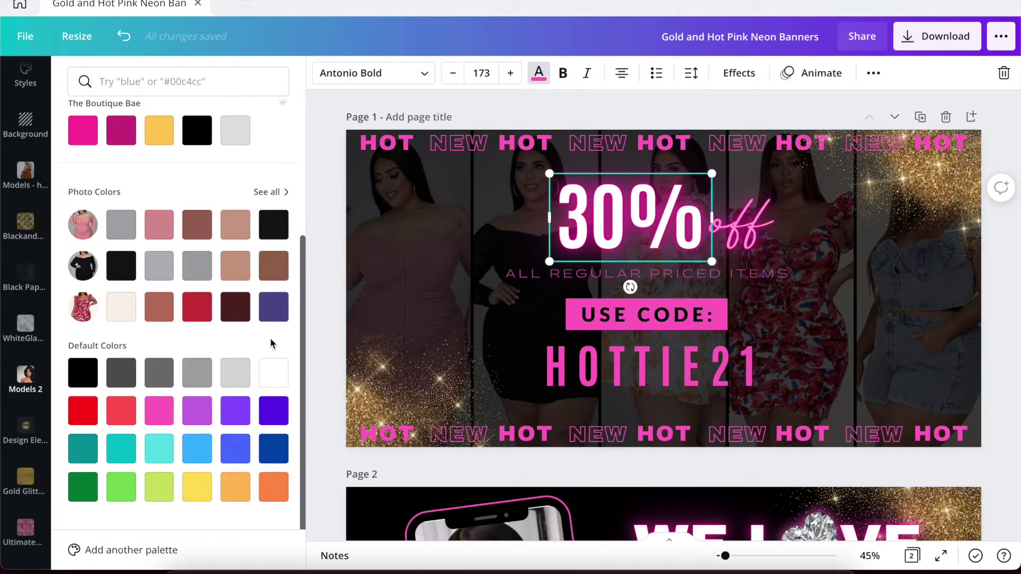
click(161, 493)
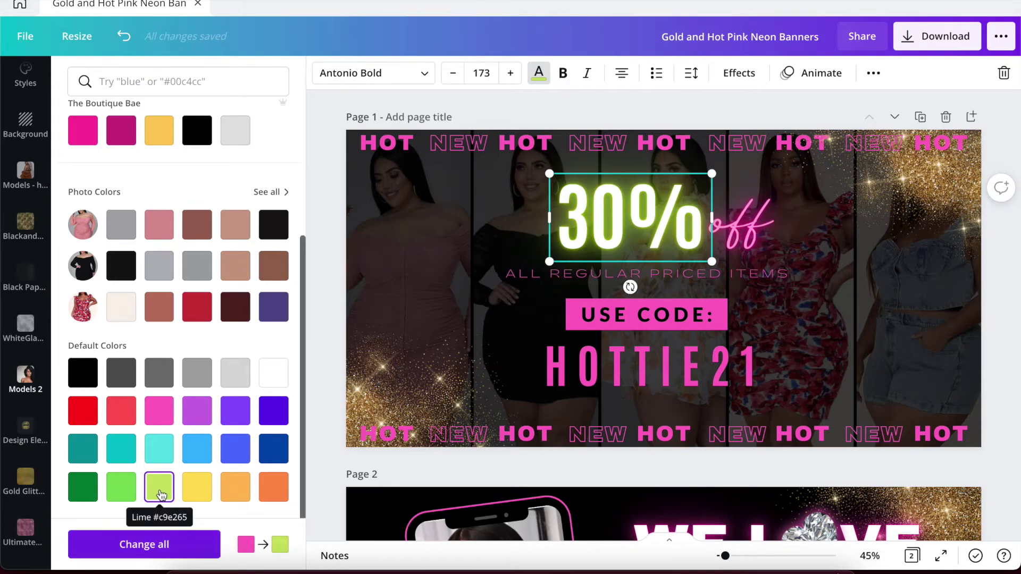
click(148, 547)
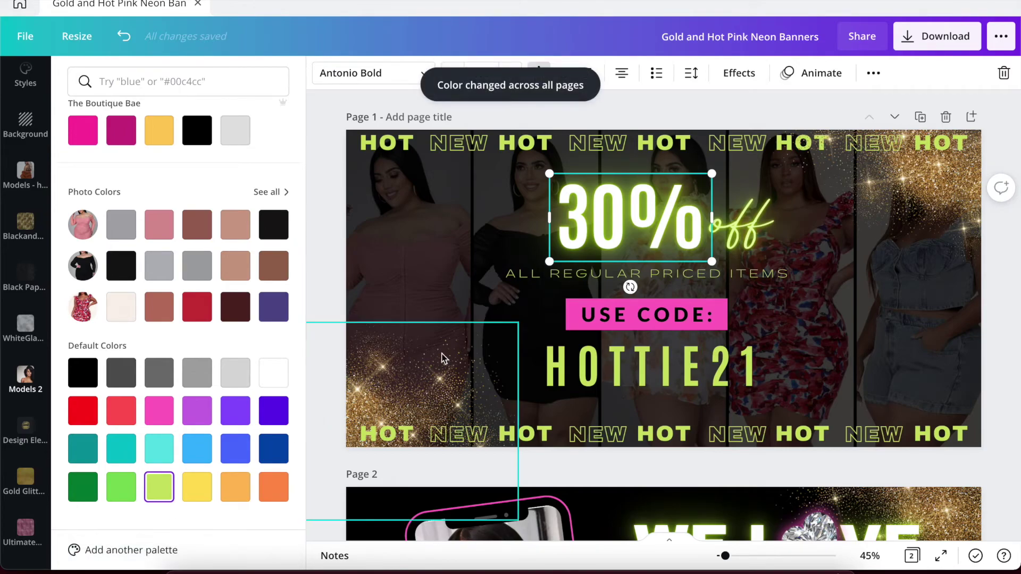
Step: Recolour the USE CODE box from hot pink to Lime
click(576, 317)
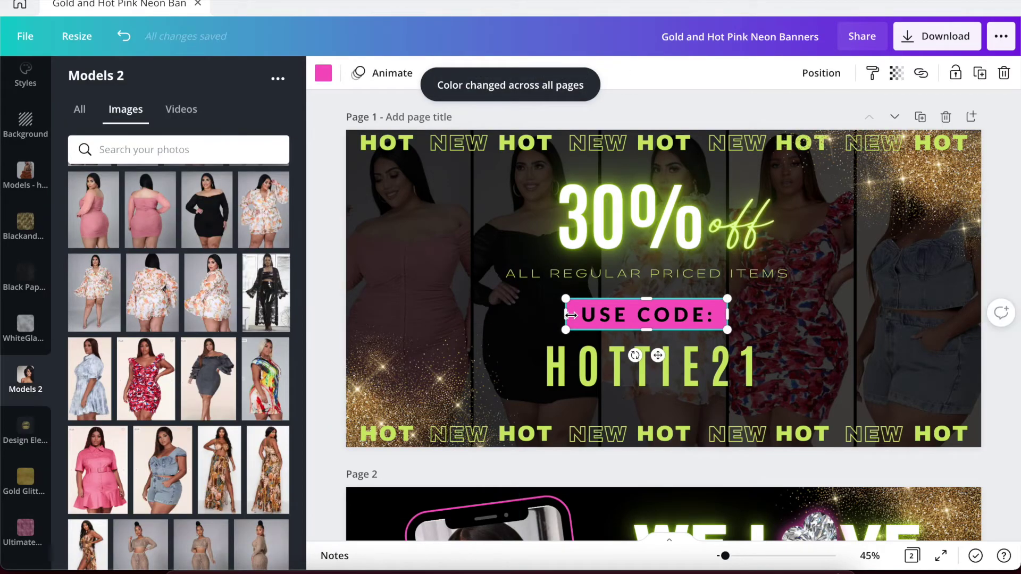
click(323, 72)
scroll(220, 400, down, 5)
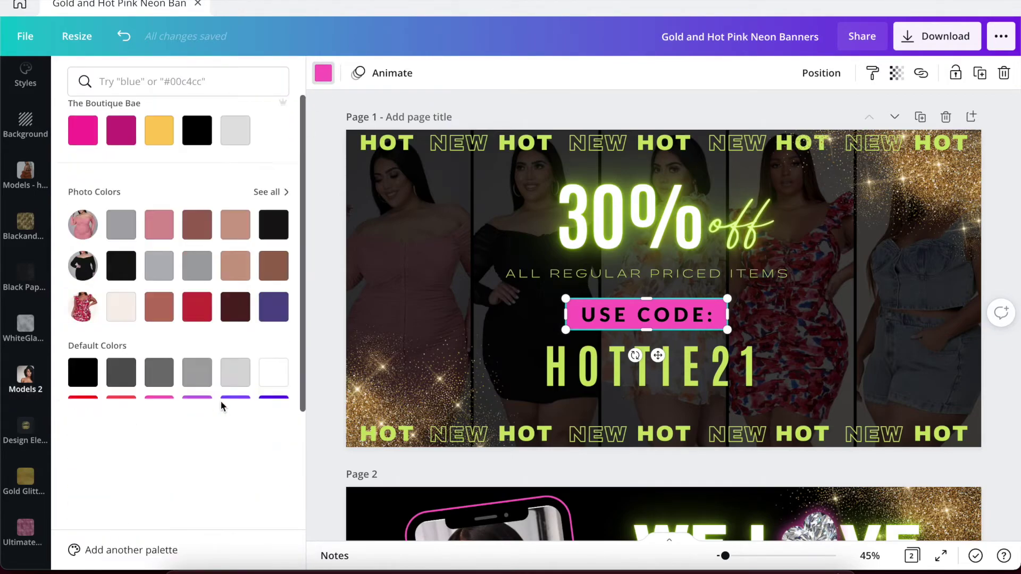
click(166, 487)
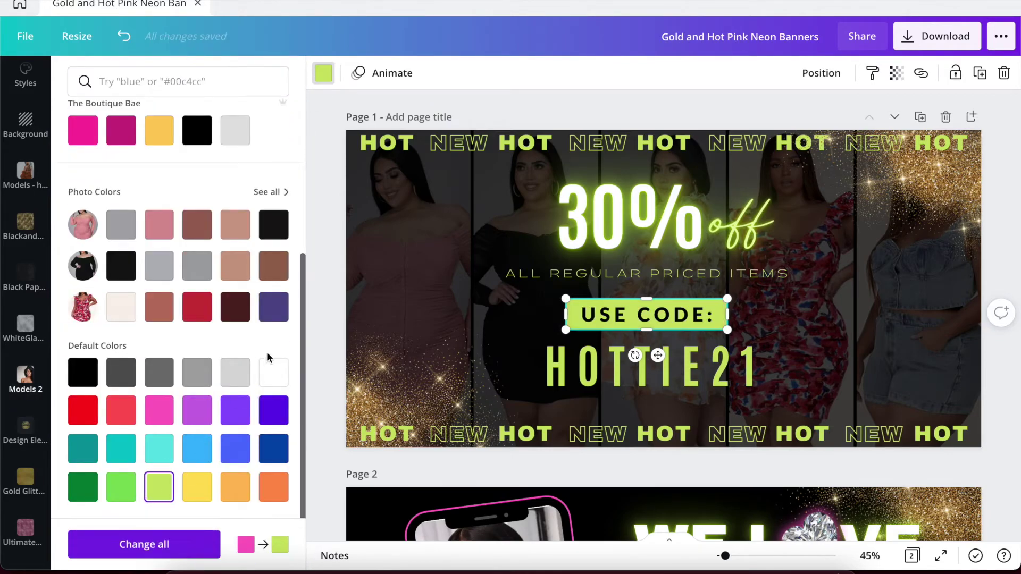
click(315, 302)
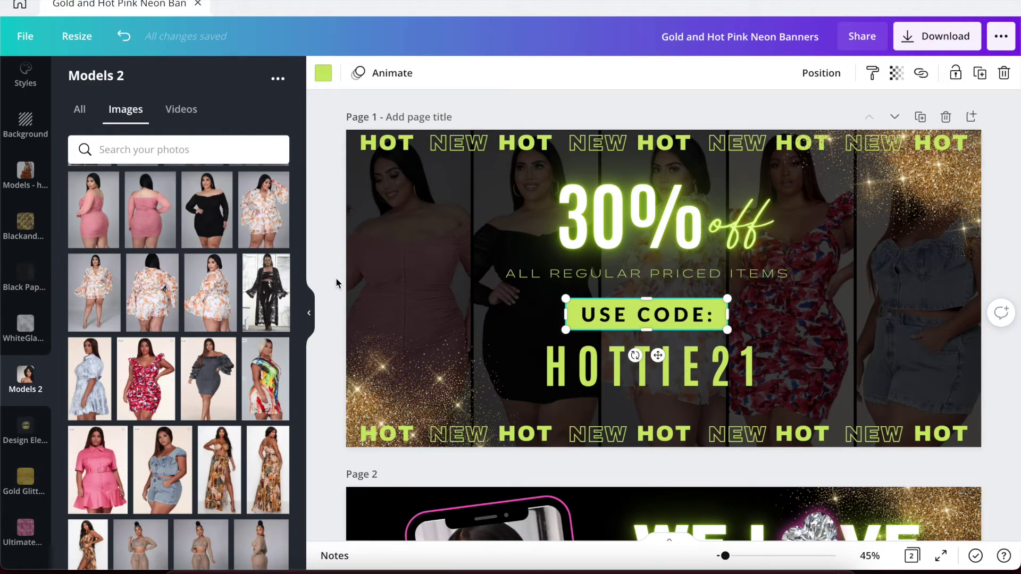
click(351, 276)
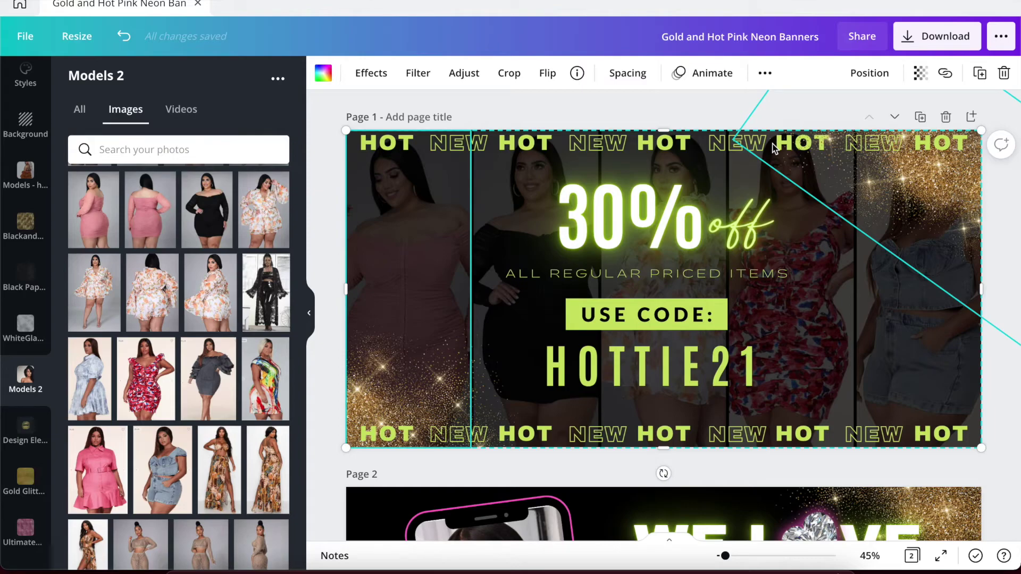
Step: Change the discount from 30% to 10%
click(556, 204)
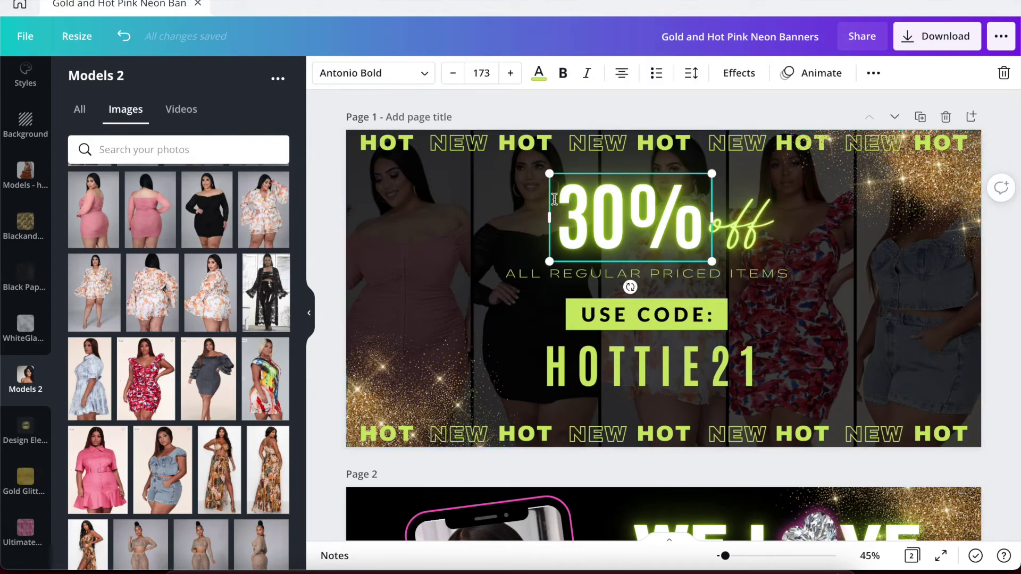
double_click(572, 201)
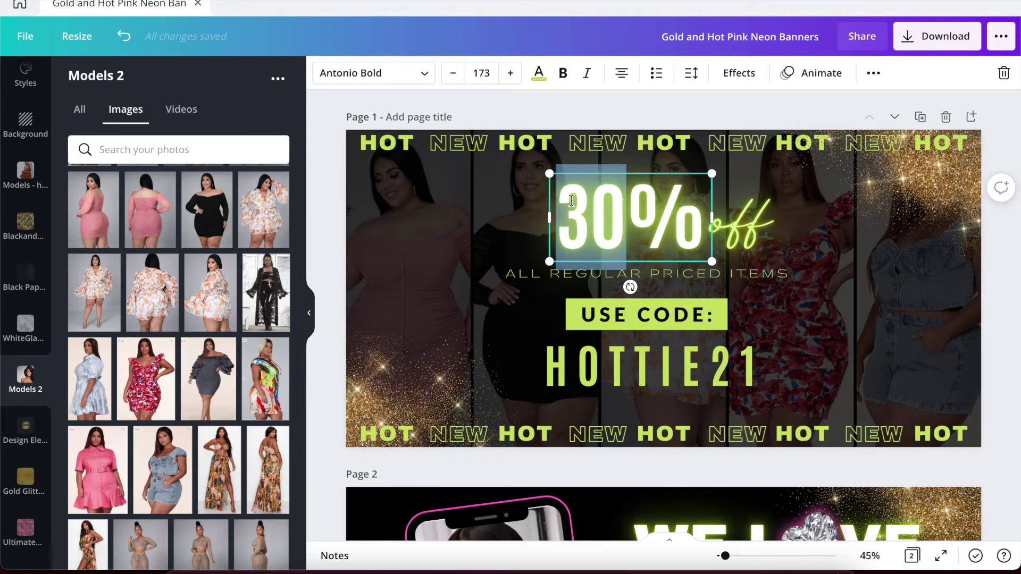
text(10)
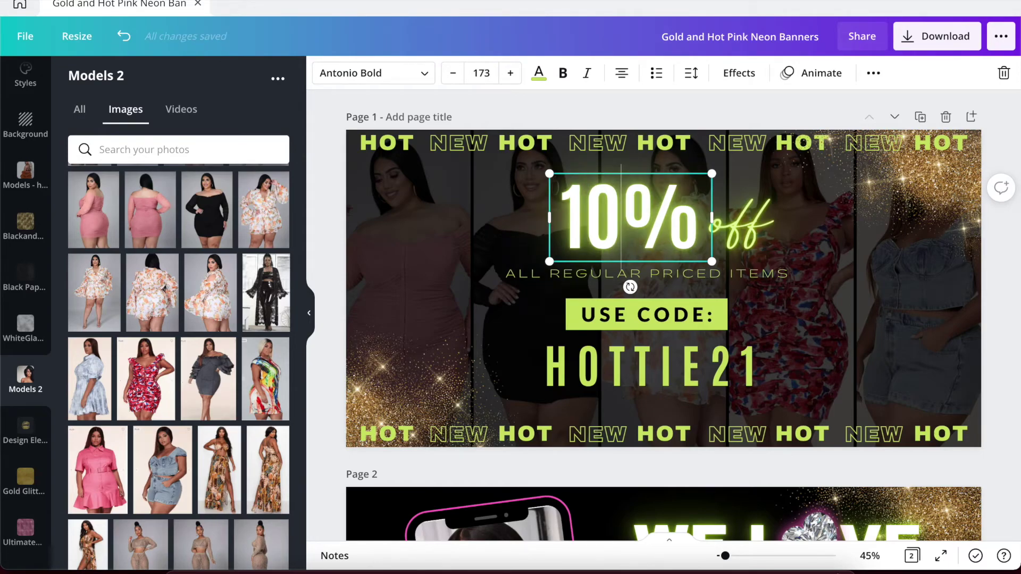
click(507, 239)
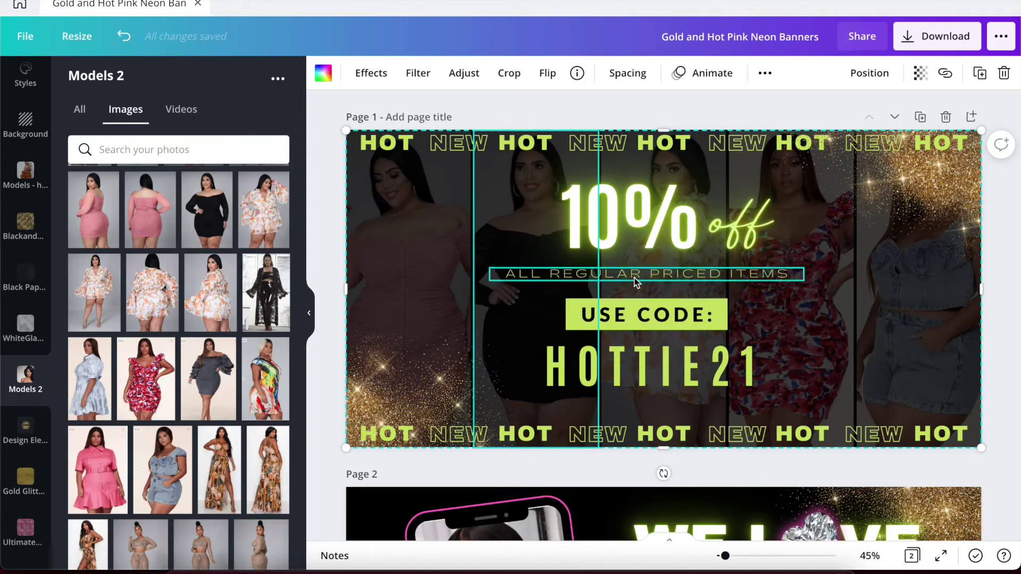
Step: Rewrite the ALL REGULAR PRICED ITEMS line to read ALL DRESSES
click(611, 280)
click(611, 275)
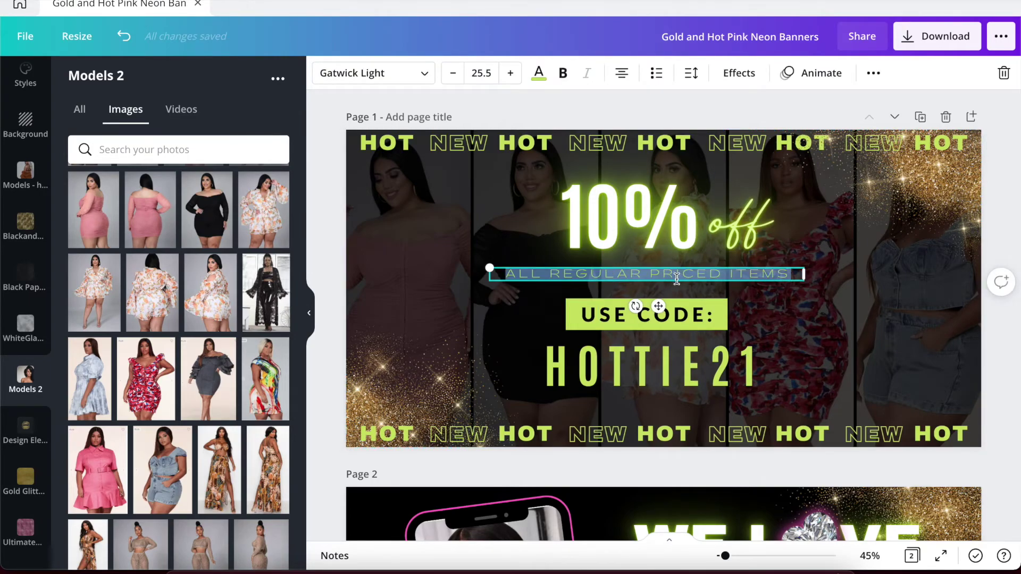
double_click(603, 275)
drag(551, 276, 802, 273)
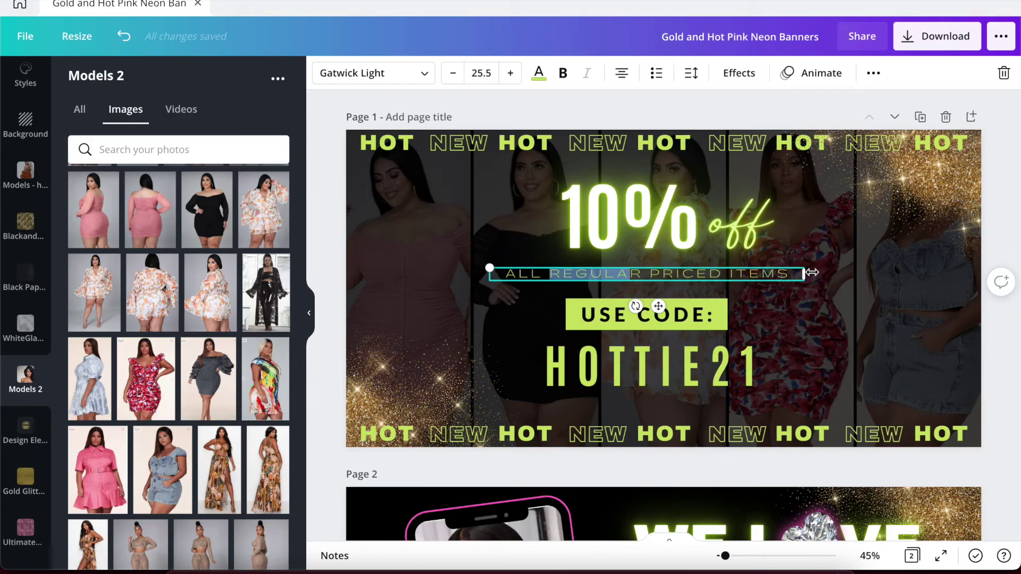
text(DRES)
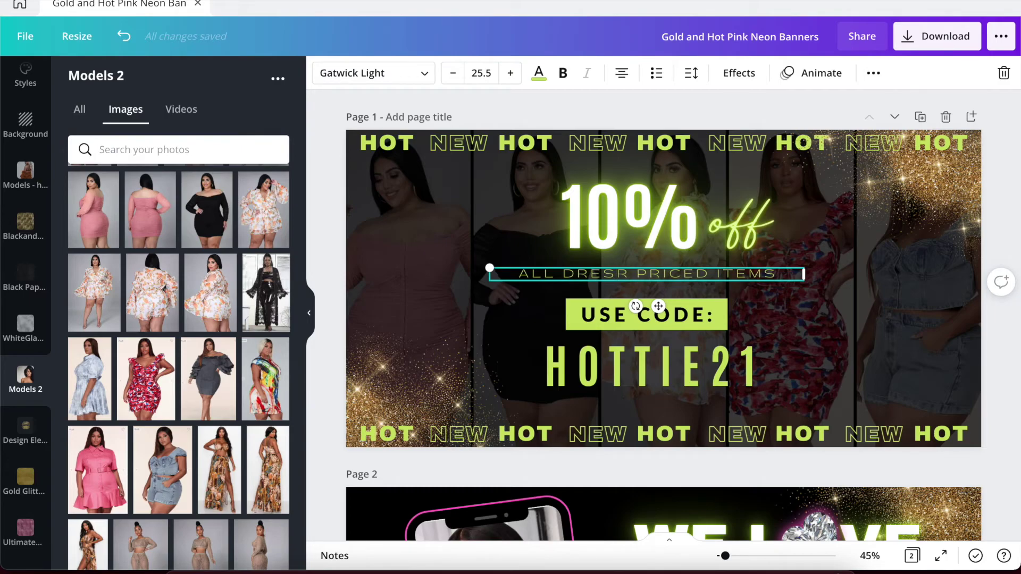
key(BackSpace)
key(BackSpace)
click(773, 274)
key(BackSpace)
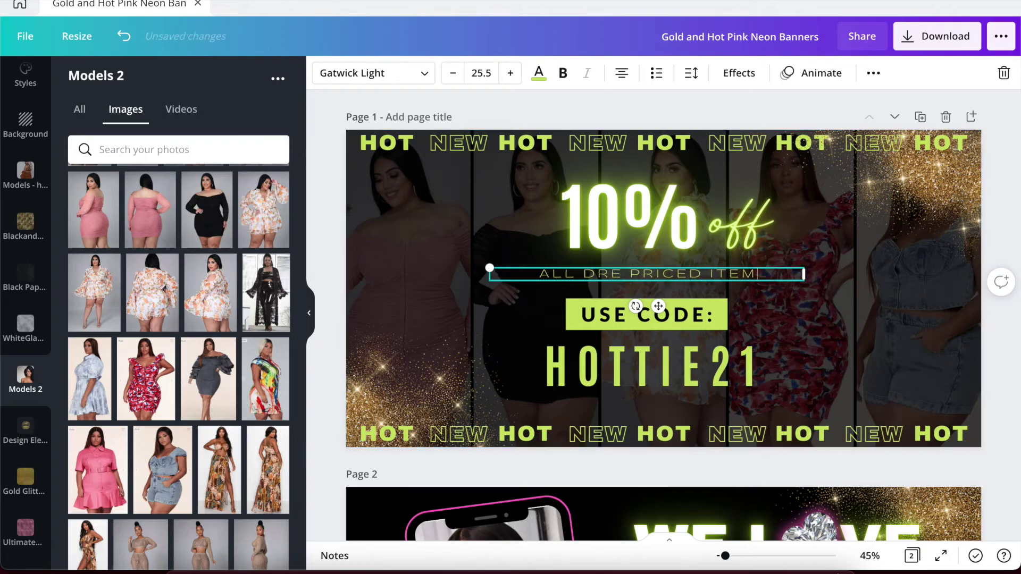
key(BackSpace)
key(BackSpace)
key(BackSpace)
key(BackSpace)
key(BackSpace)
key(BackSpace)
key(BackSpace)
key(BackSpace)
key(BackSpace)
key(BackSpace)
key(BackSpace)
key(BackSpace)
key(BackSpace)
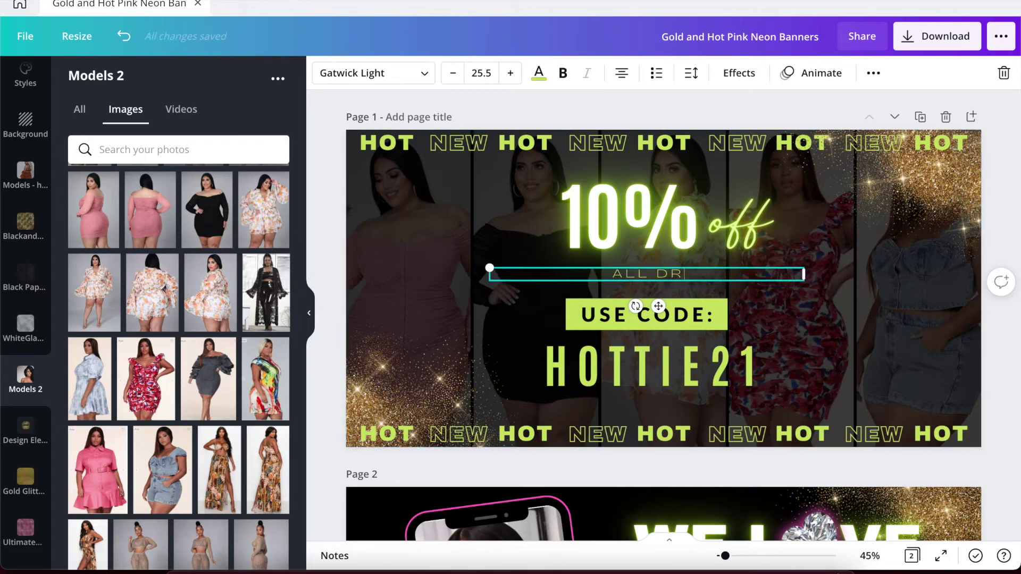
text(ESSES)
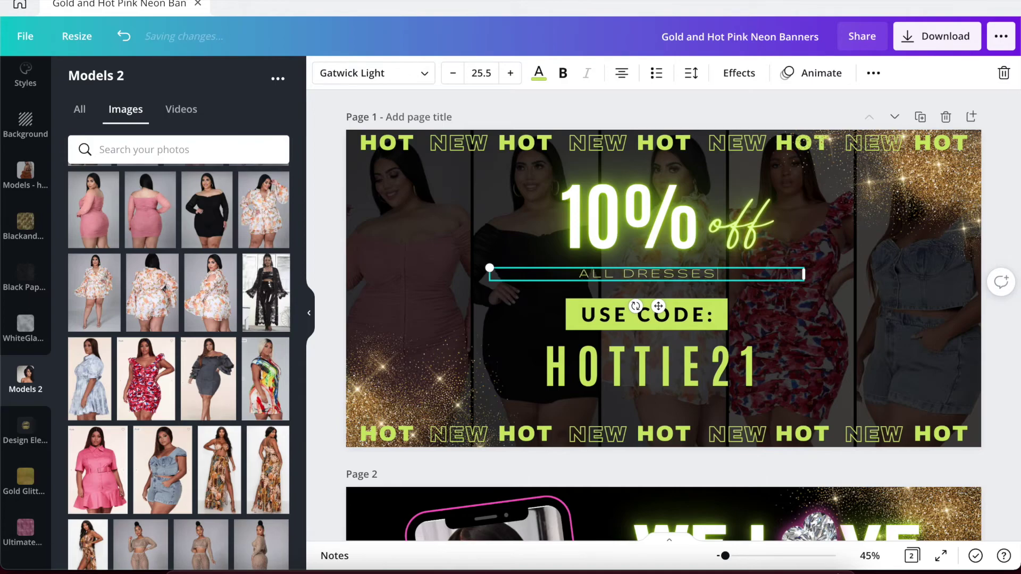
click(475, 328)
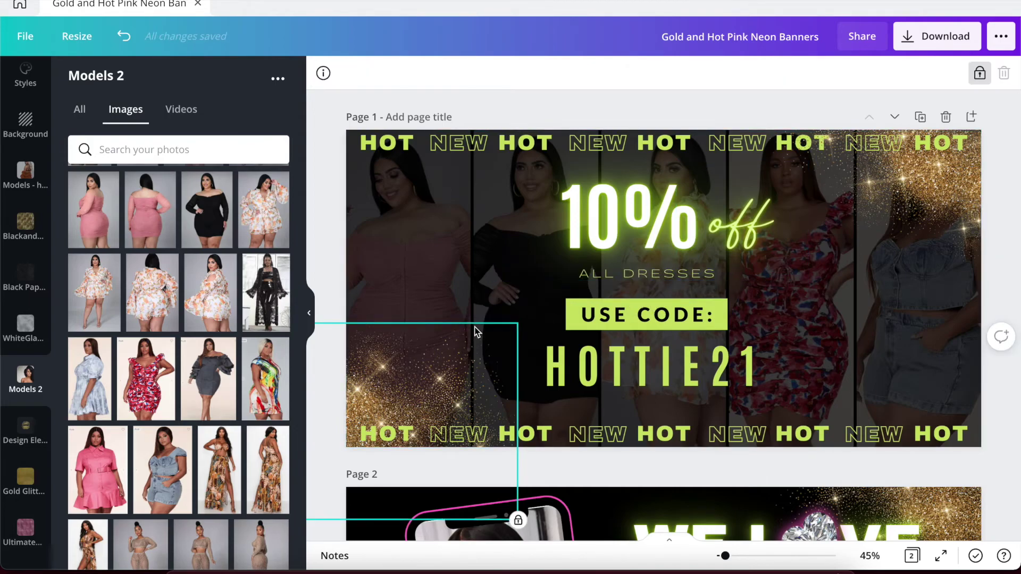
Step: Replace the code HOTTIE21 with DRESSY21
click(573, 374)
double_click(573, 371)
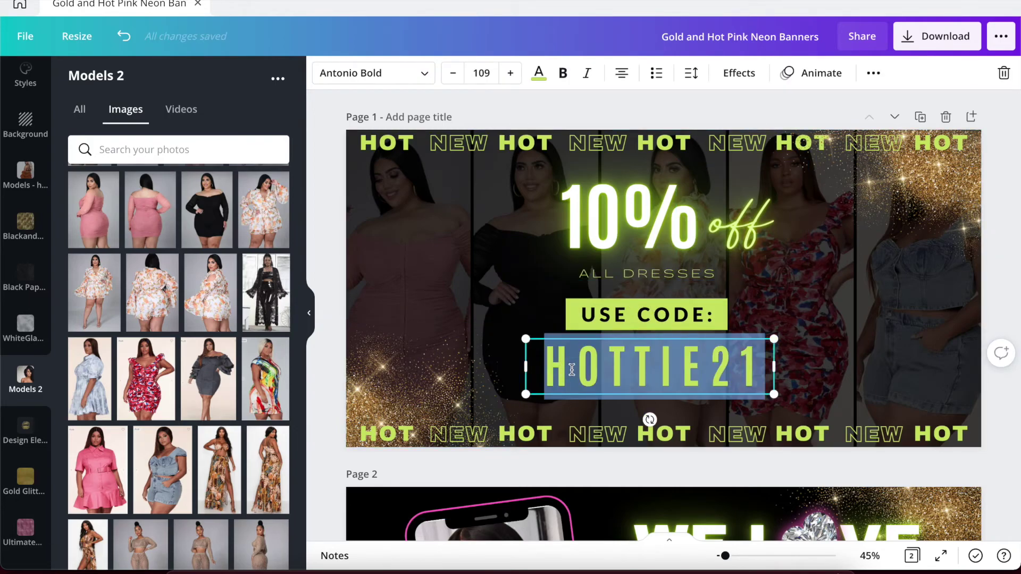
text(DRE)
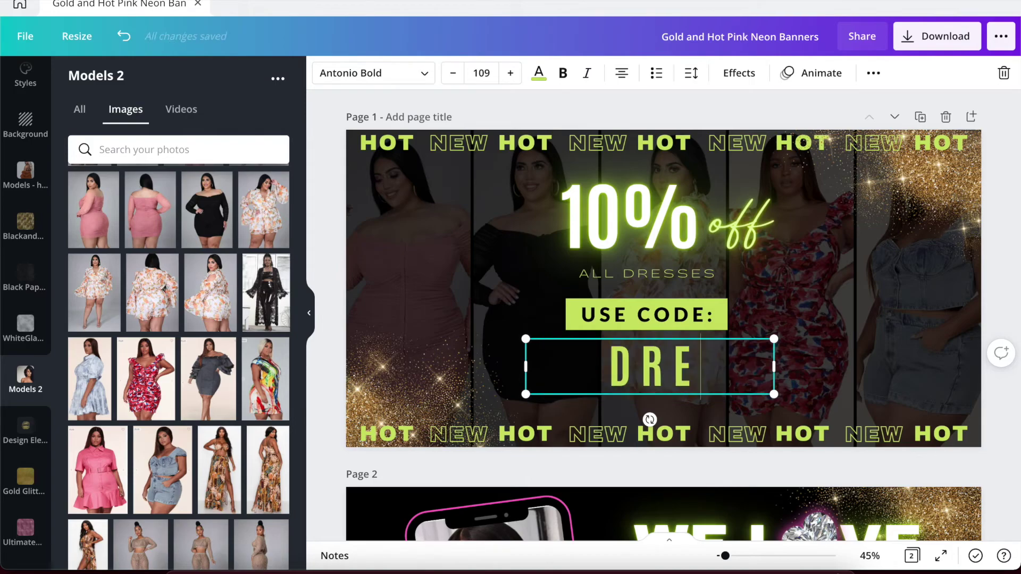
text(SSY21)
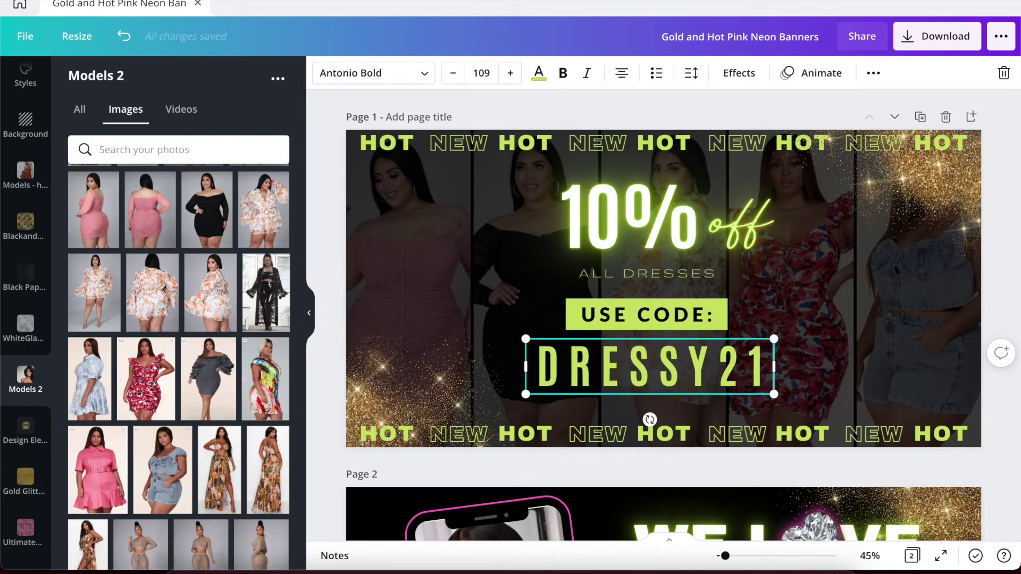
click(840, 287)
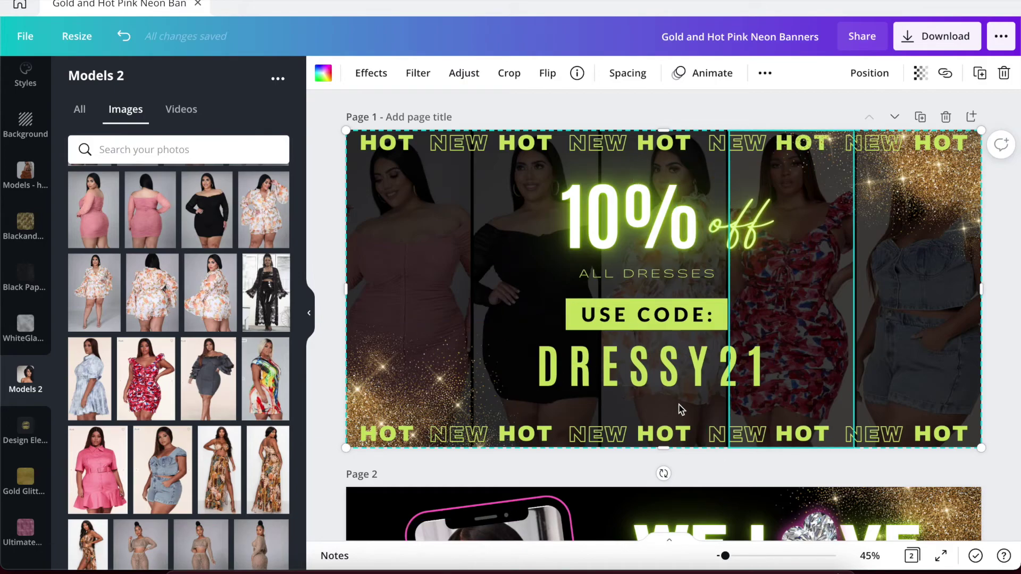
Step: Nudge DRESSY21 under USE CODE and lower the background photos' transparency from 27 to 23
mouse_move(614, 376)
mouse_down()
mouse_move(433, 353)
mouse_move(496, 228)
mouse_move(644, 384)
mouse_move(611, 384)
mouse_up()
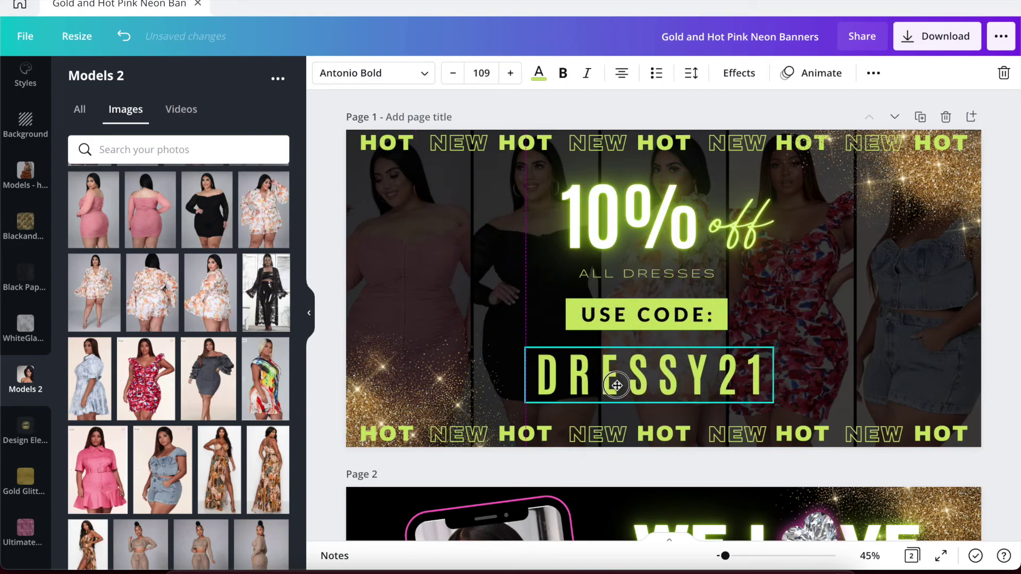
click(388, 257)
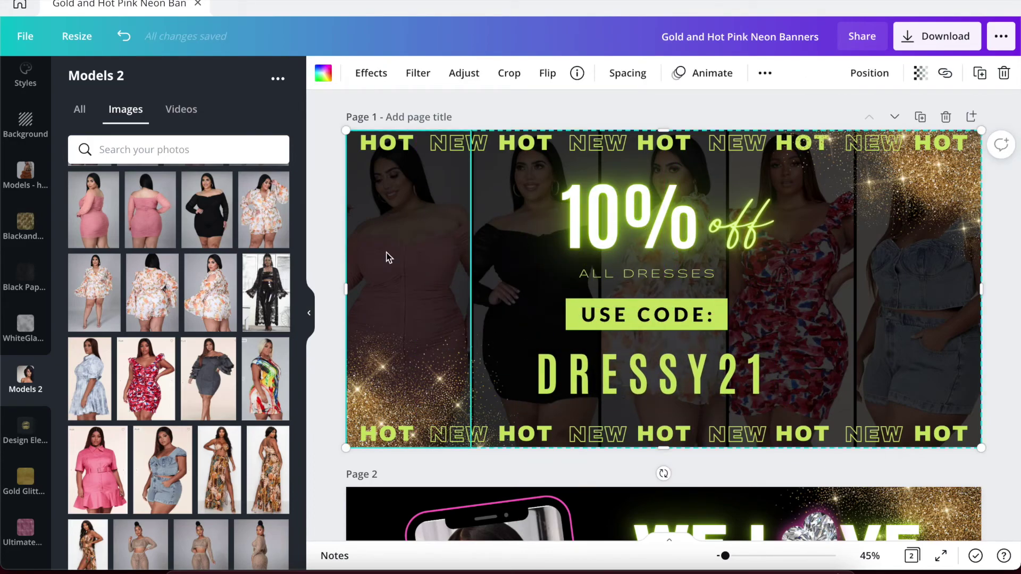
click(919, 73)
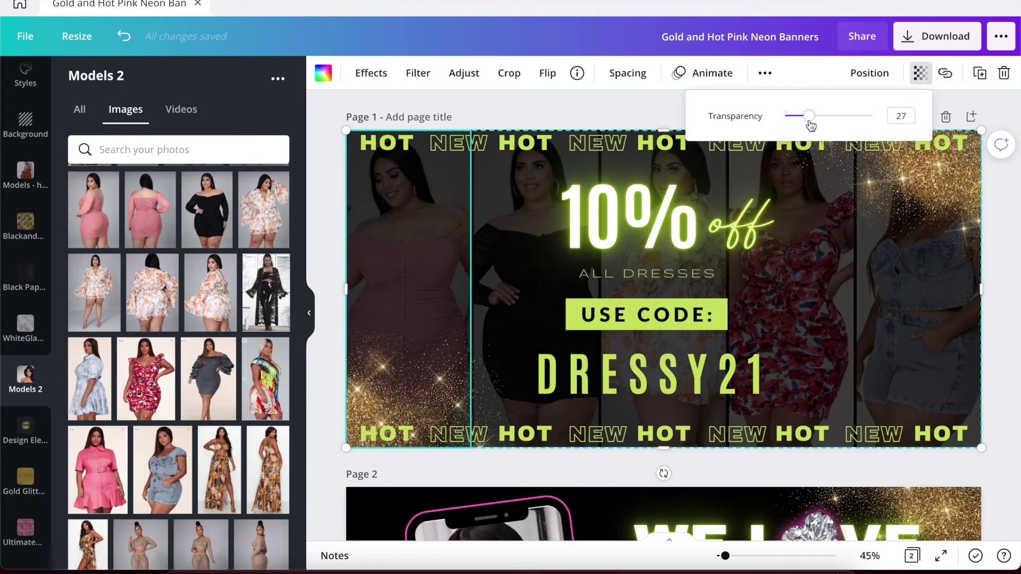
mouse_move(810, 125)
mouse_down()
mouse_move(946, 118)
mouse_move(877, 114)
mouse_move(798, 130)
mouse_move(807, 129)
mouse_up()
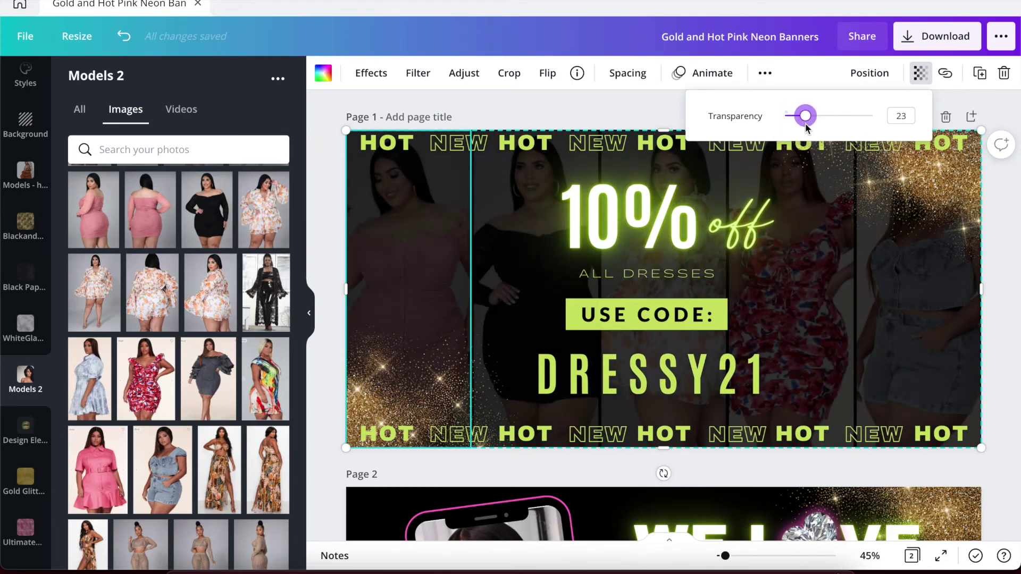
click(654, 113)
click(655, 118)
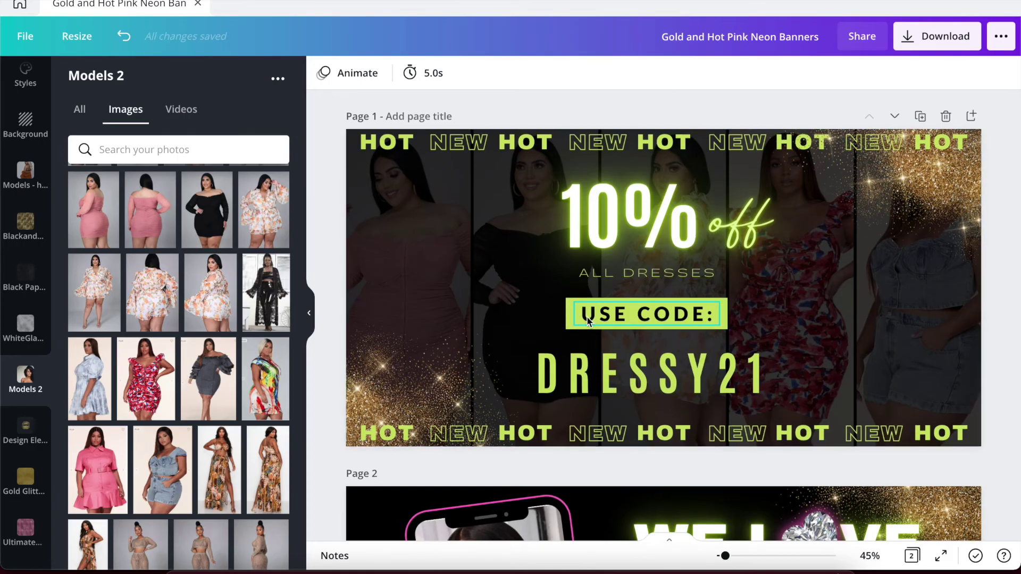
Step: Recolour the HOT text purple and apply it to every lime-green element on all pages
scroll(608, 337, down, 5)
scroll(588, 322, up, 5)
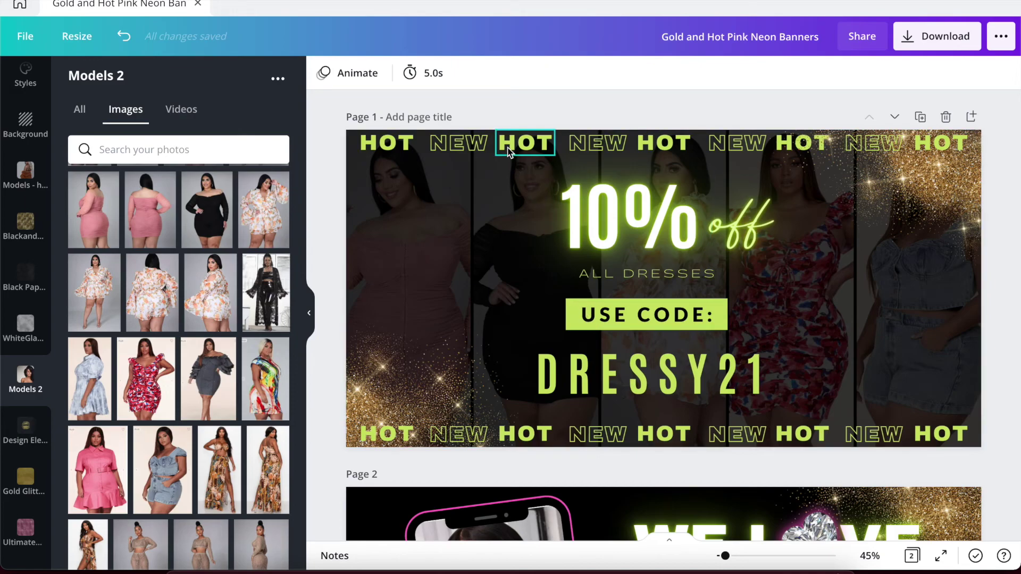
click(525, 142)
click(539, 75)
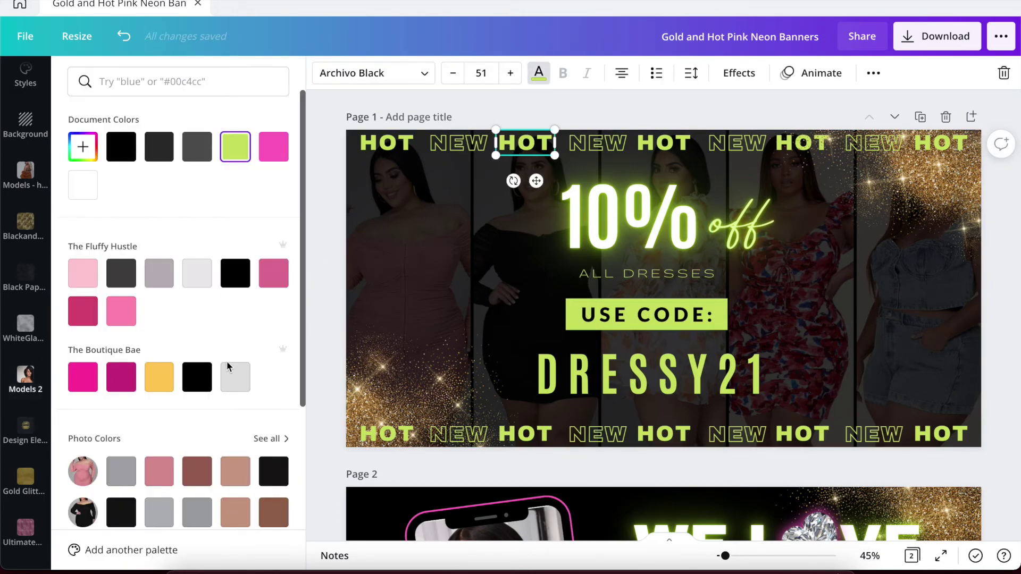
scroll(227, 364, down, 2)
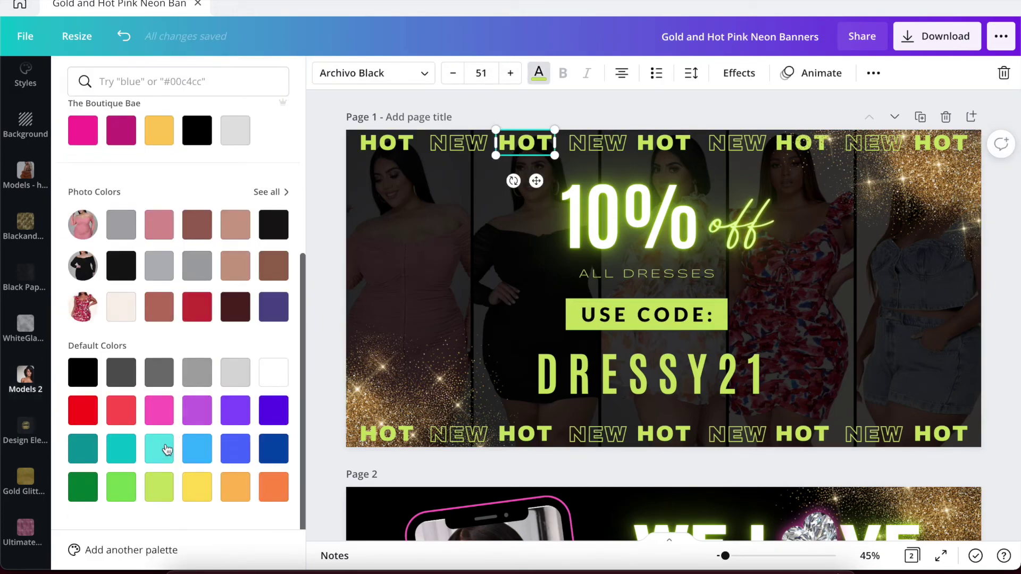
click(192, 418)
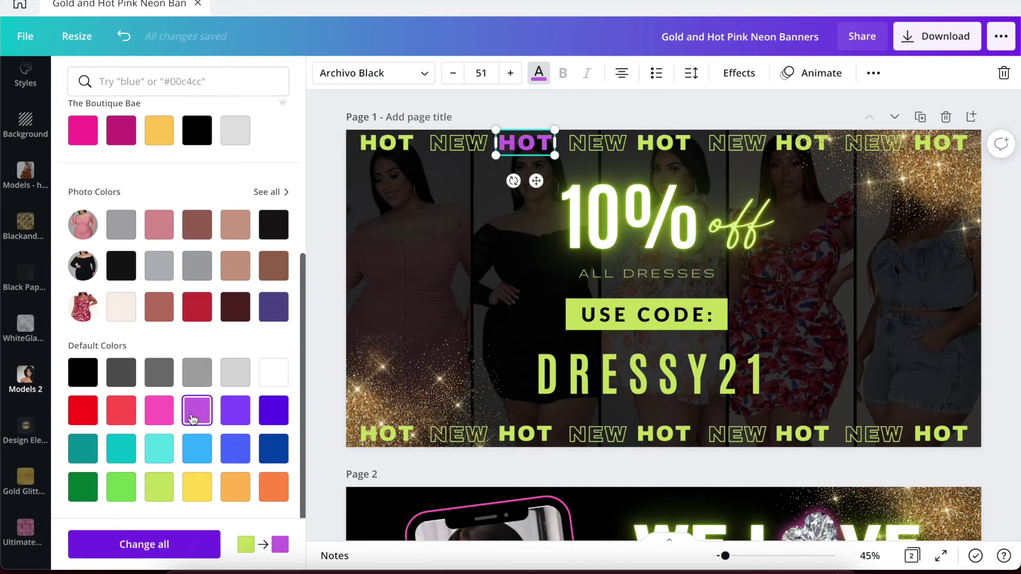
click(164, 546)
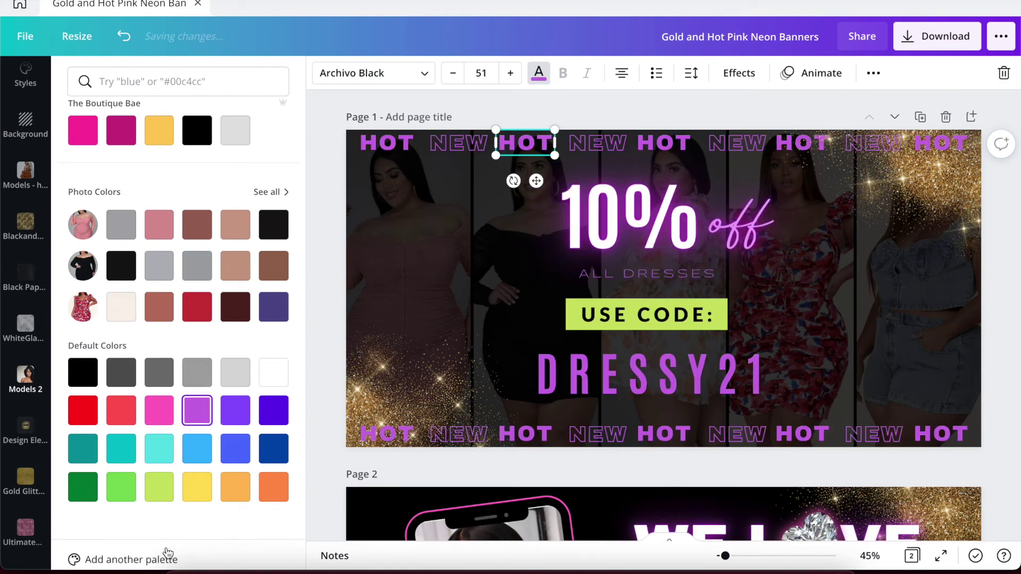
Step: Fill the USE CODE box on page 1 with the purple swatch
click(574, 319)
click(323, 74)
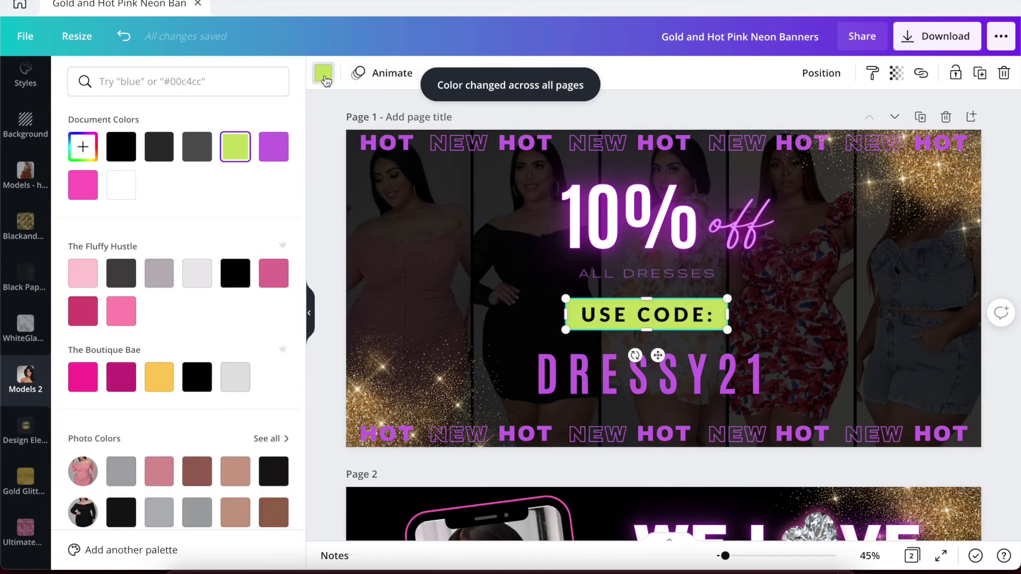
click(273, 147)
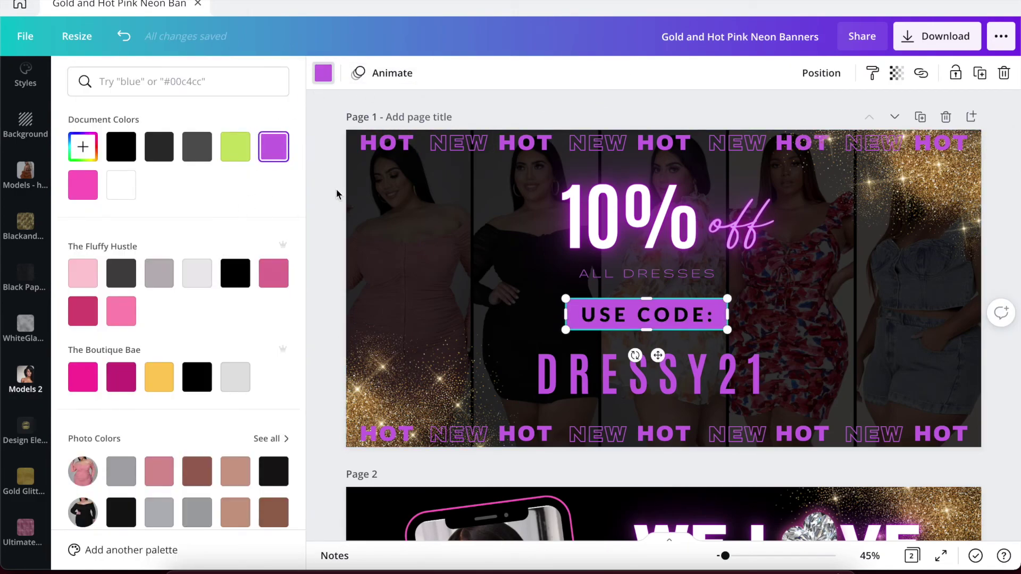
click(328, 213)
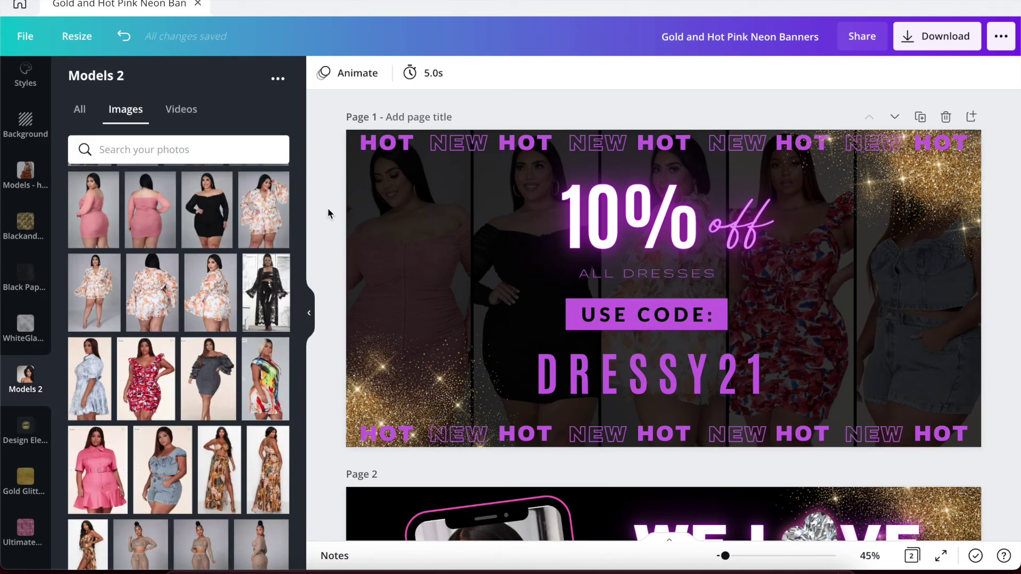
scroll(328, 213, down, 5)
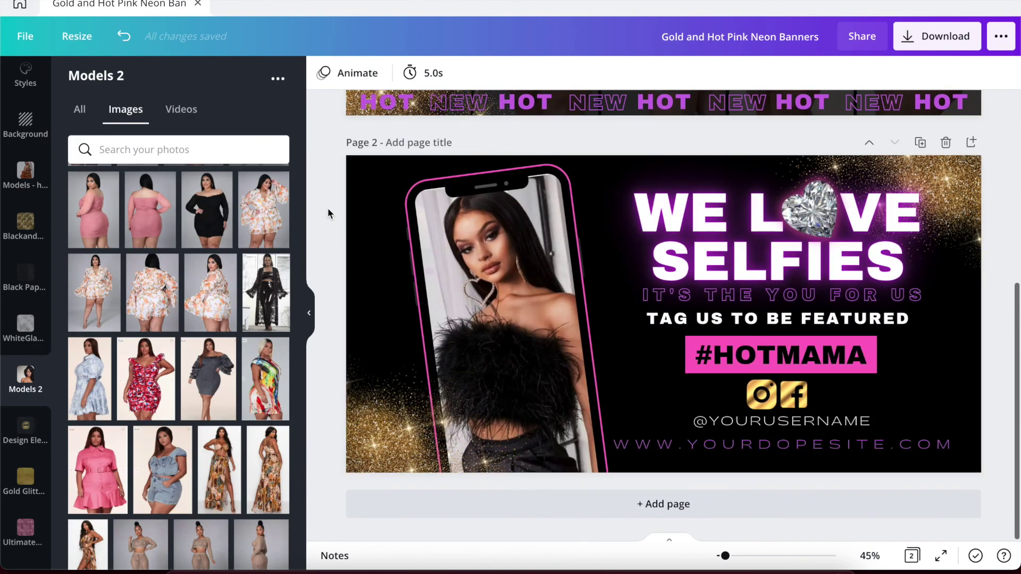
scroll(328, 214, up, 2)
scroll(328, 211, up, 3)
scroll(327, 210, down, 5)
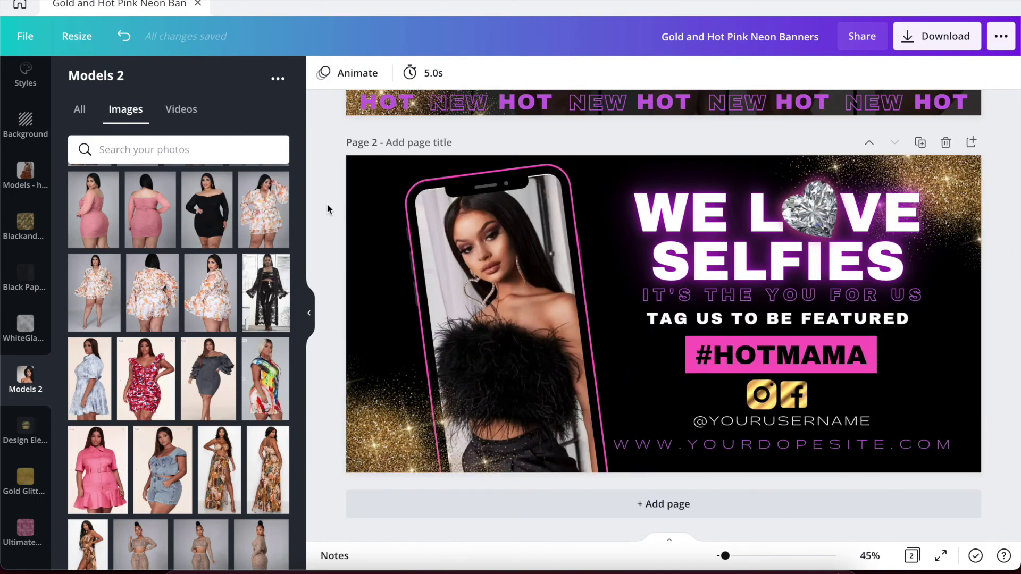
scroll(330, 197, up, 5)
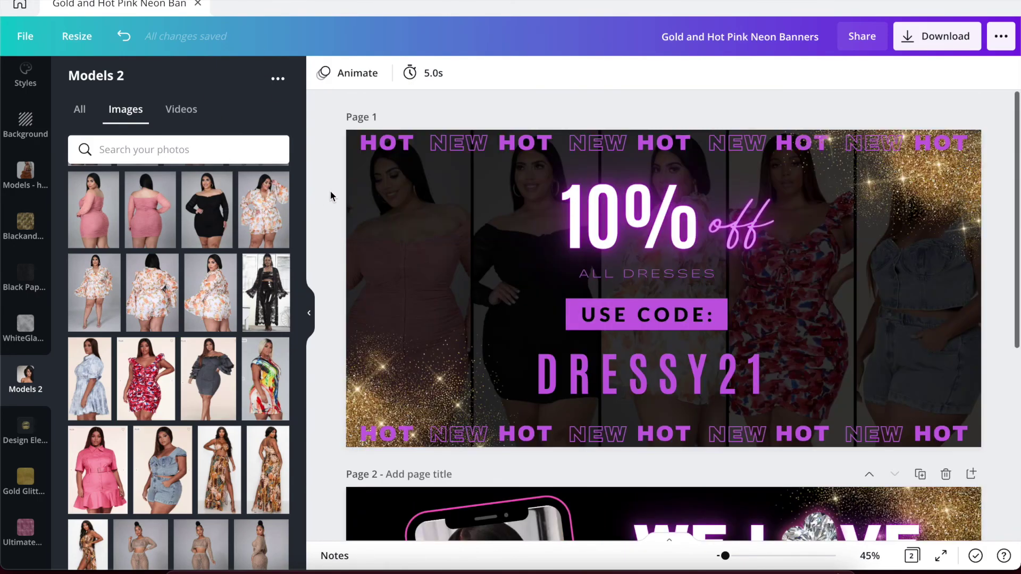